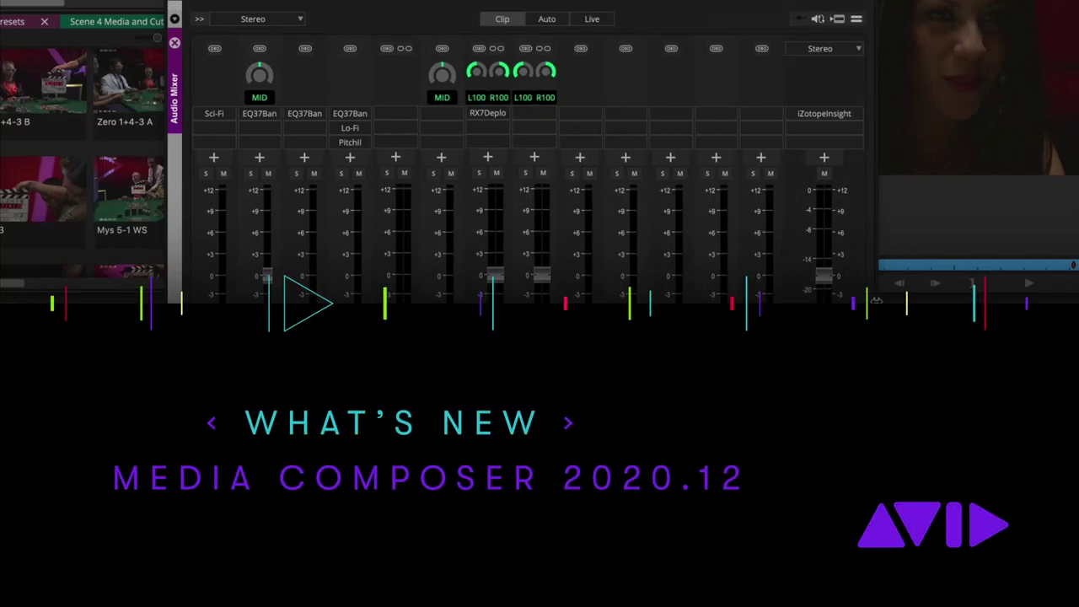
Widen the Audio Mixer's track columns and drag the Agent MX Zero title down toward its subtitle
drag(877, 300, 965, 299)
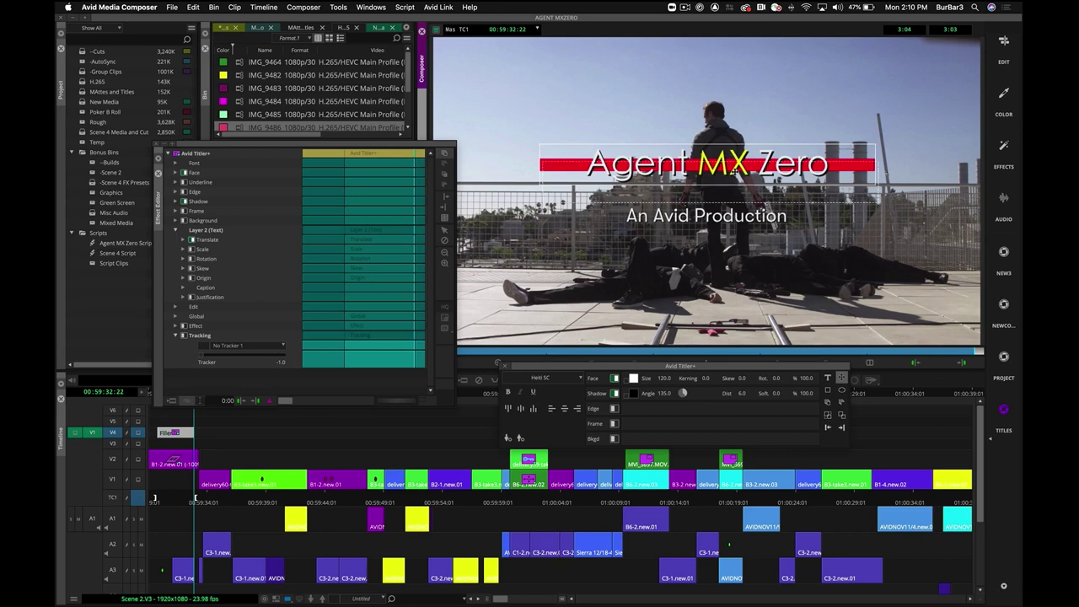
drag(733, 171, 736, 188)
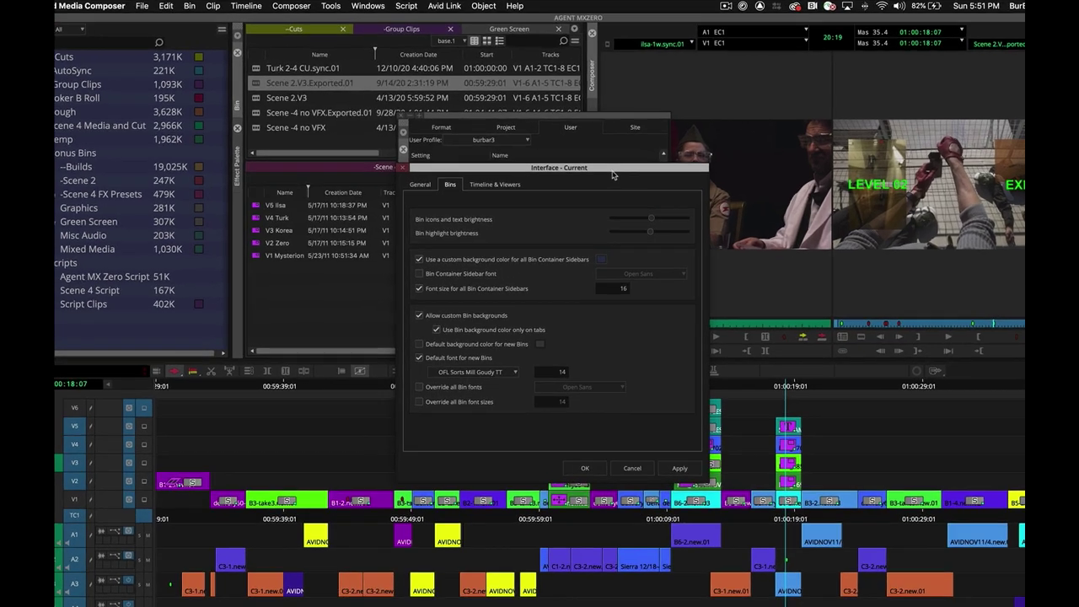
Raise the Bin icons and text brightness to maximum and apply it
drag(587, 152, 533, 120)
drag(610, 188, 610, 186)
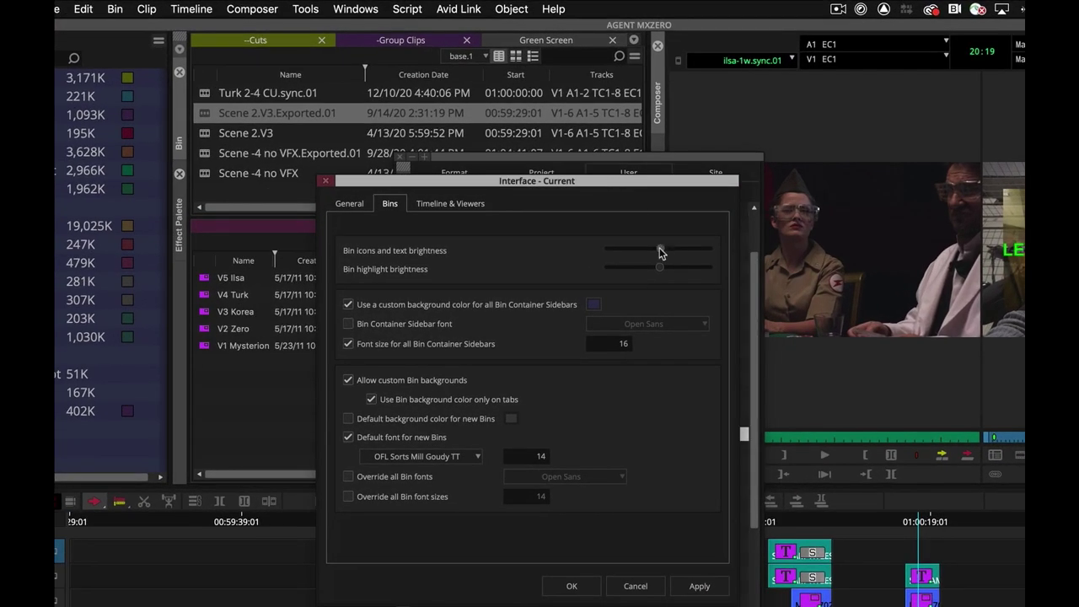
drag(660, 250, 707, 254)
click(696, 585)
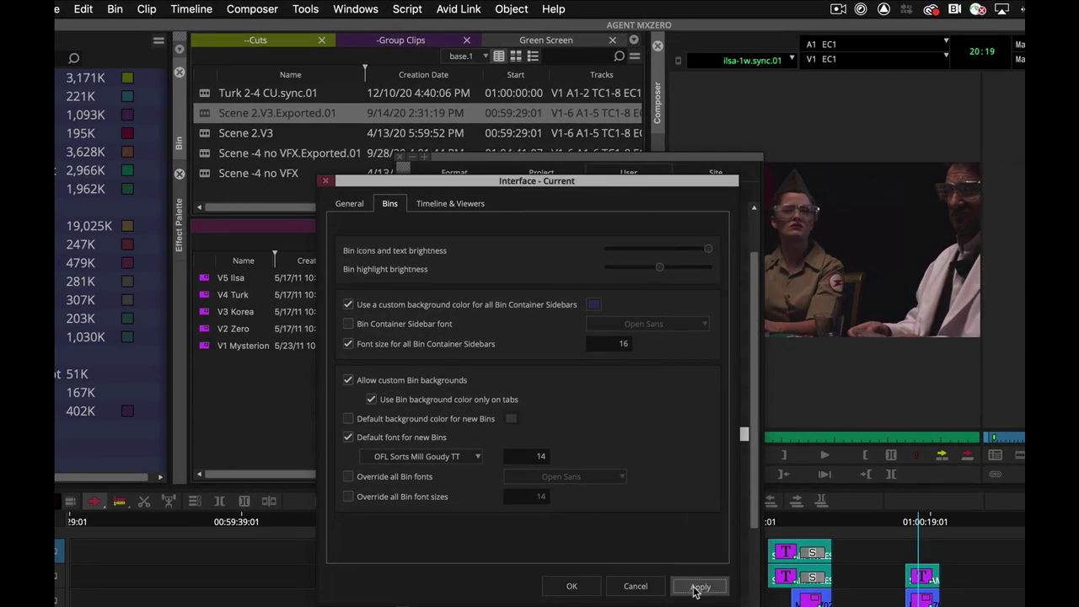
Drop bin text brightness to minimum, then apply a middle level and a brighter bin highlight
drag(707, 246, 611, 248)
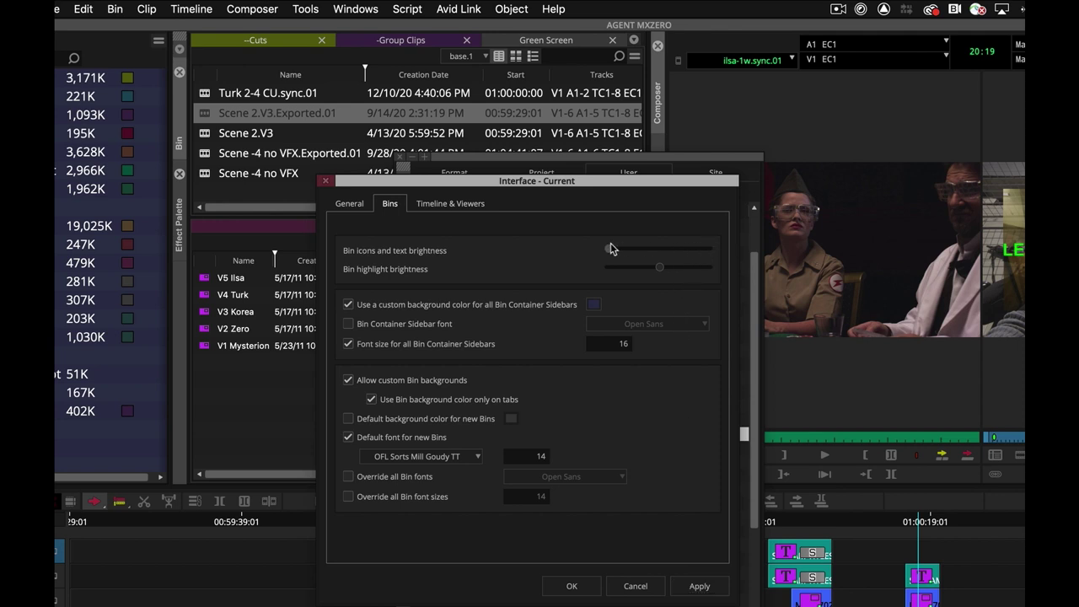
click(697, 582)
drag(610, 250, 633, 268)
click(699, 585)
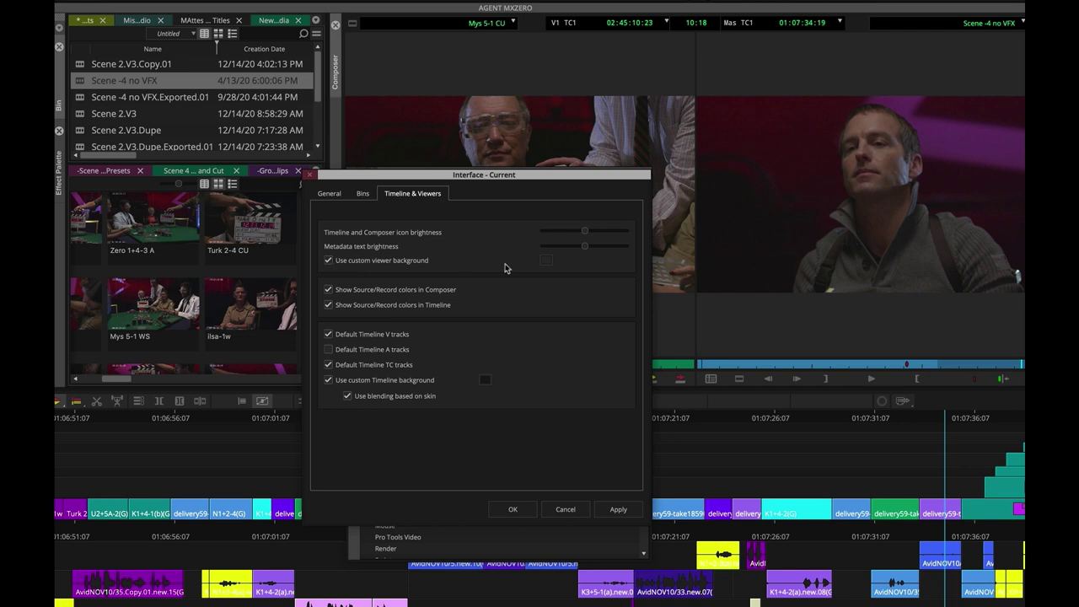
Apply a dark custom background colour to the viewers
click(546, 261)
click(548, 264)
click(618, 509)
Lighten the viewer background to grey in the colour picker and apply it
click(546, 262)
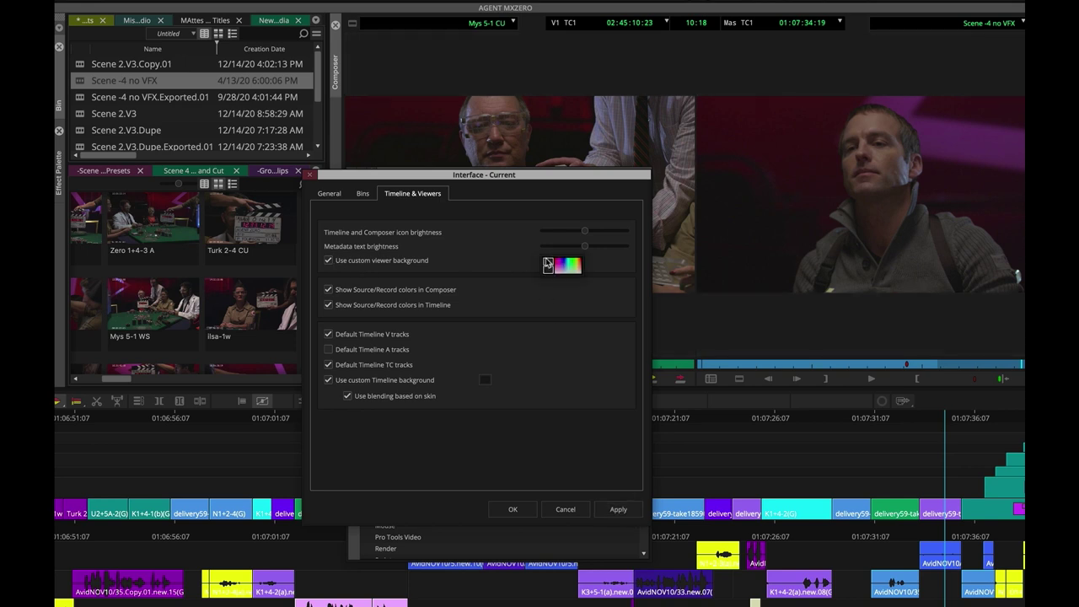
click(547, 264)
click(617, 475)
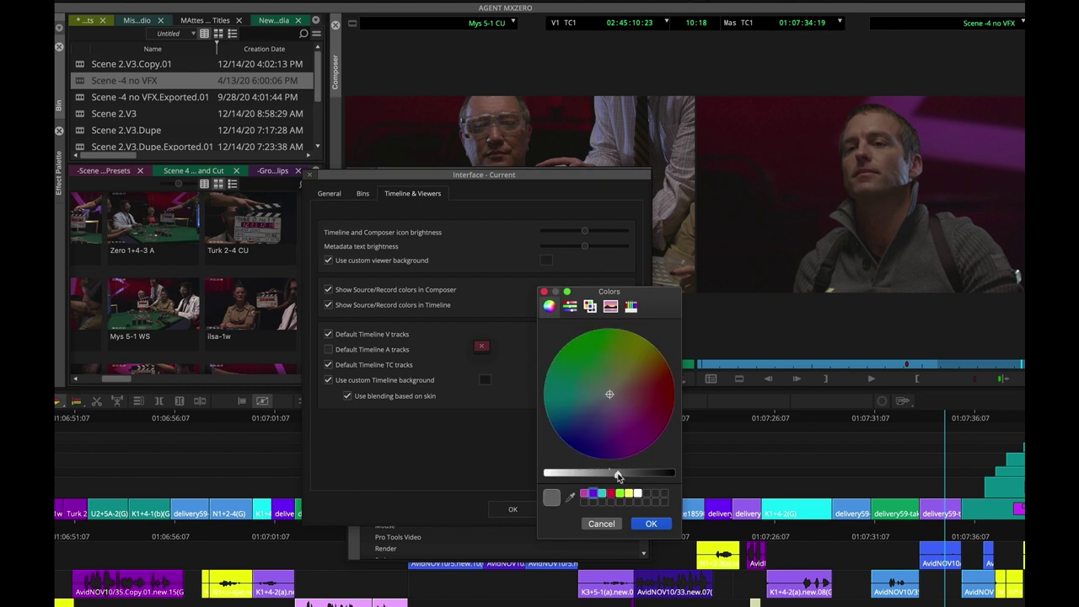
click(645, 525)
click(618, 509)
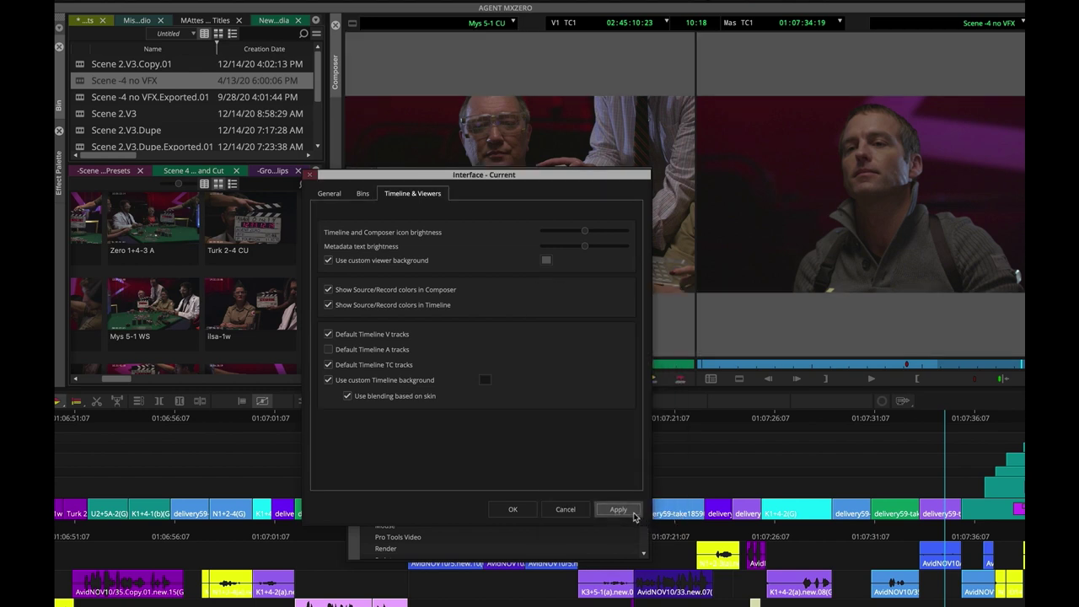
Close the settings and drag a Film mask effect onto the timeline's top track
click(309, 174)
click(354, 209)
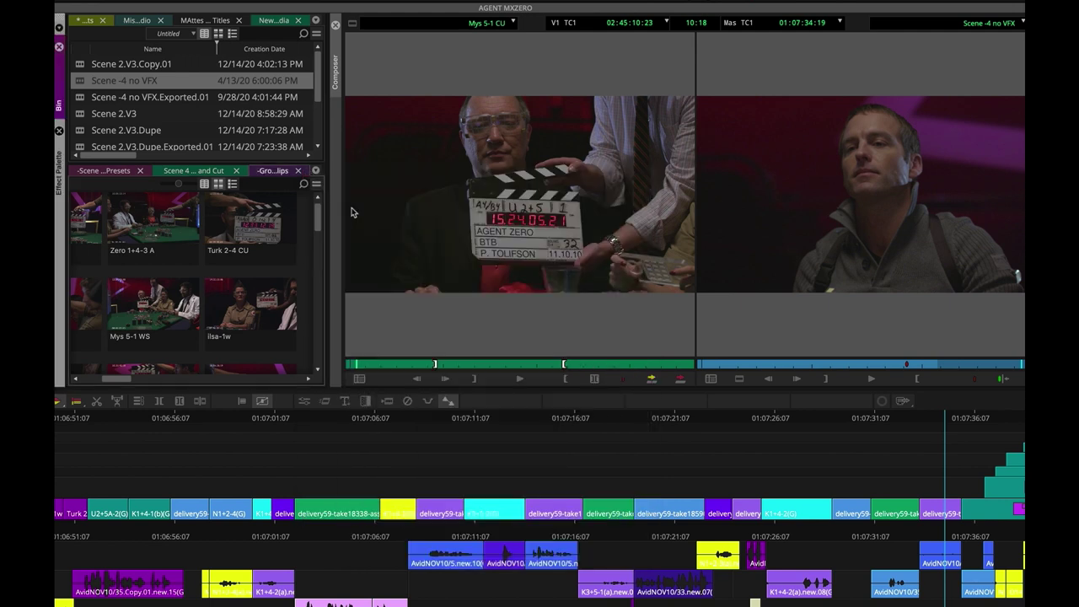
click(59, 169)
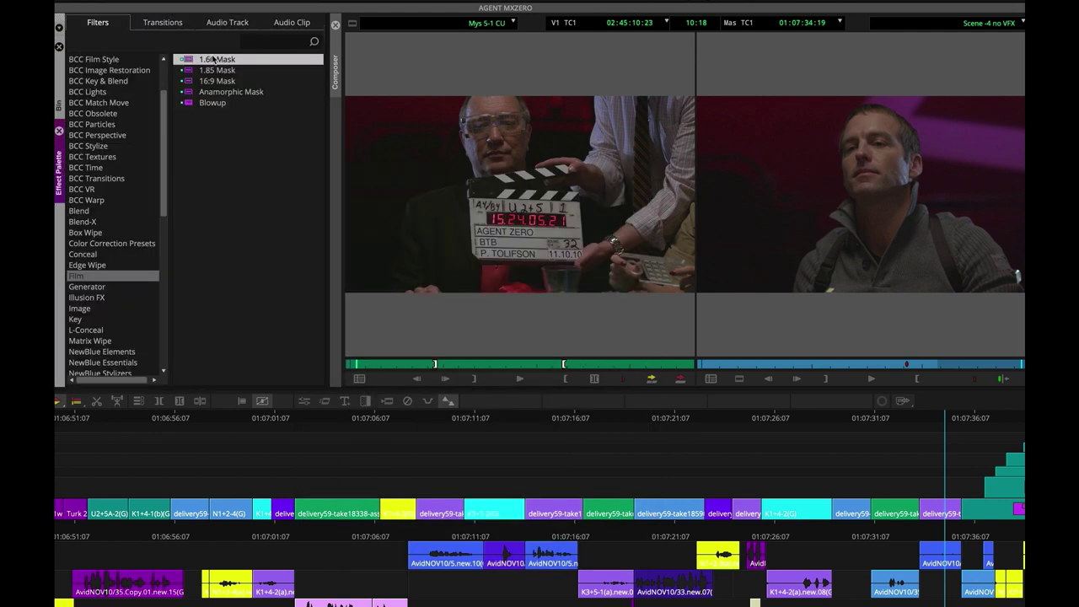
drag(642, 361, 739, 441)
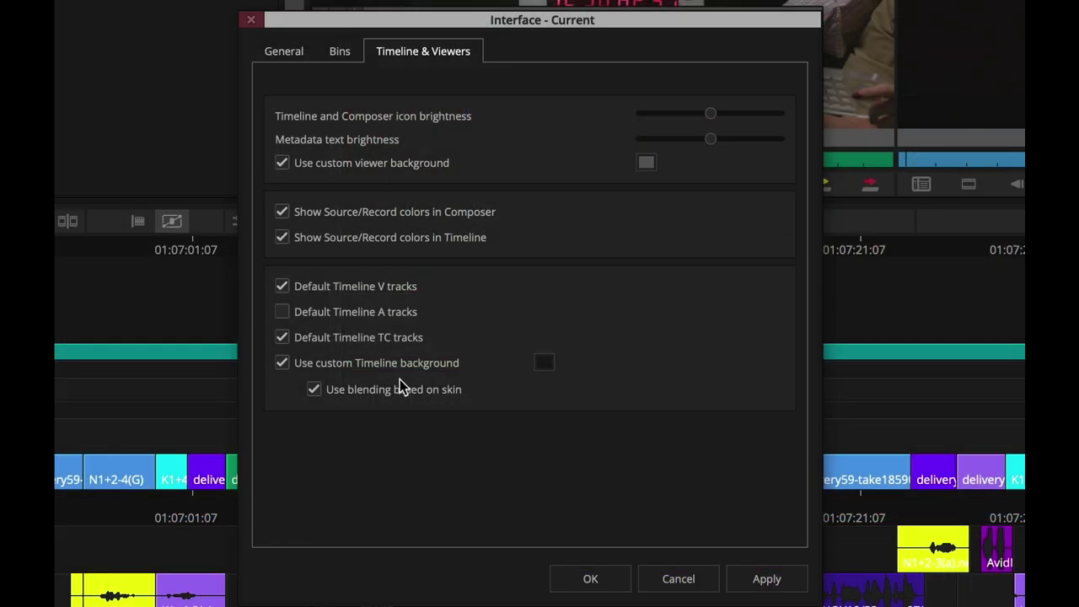
Turn off skin blending, apply a new timeline background colour, then re-enable blending
click(401, 391)
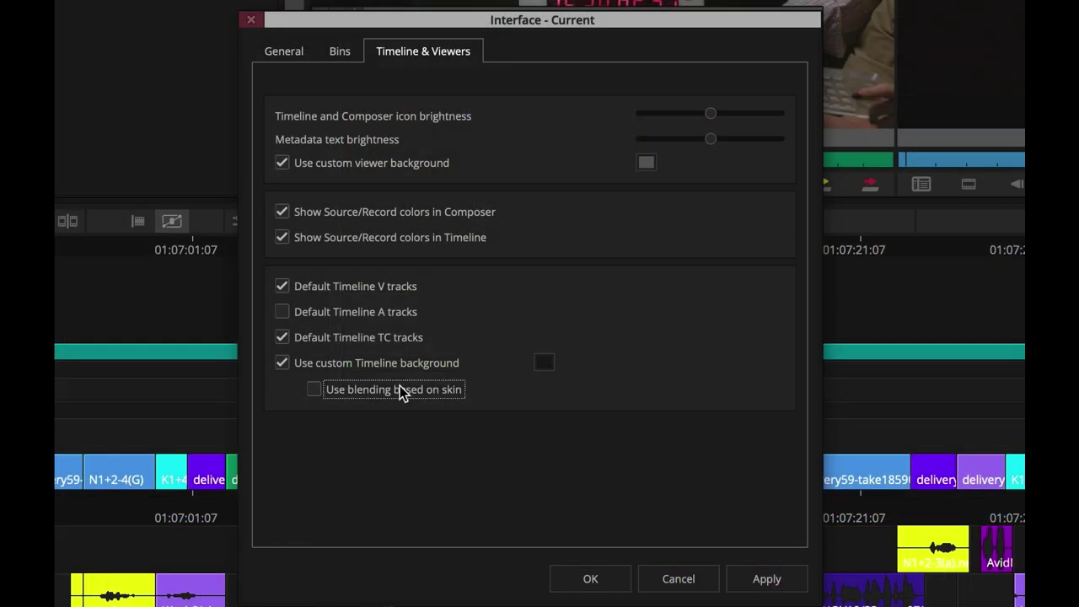
click(761, 578)
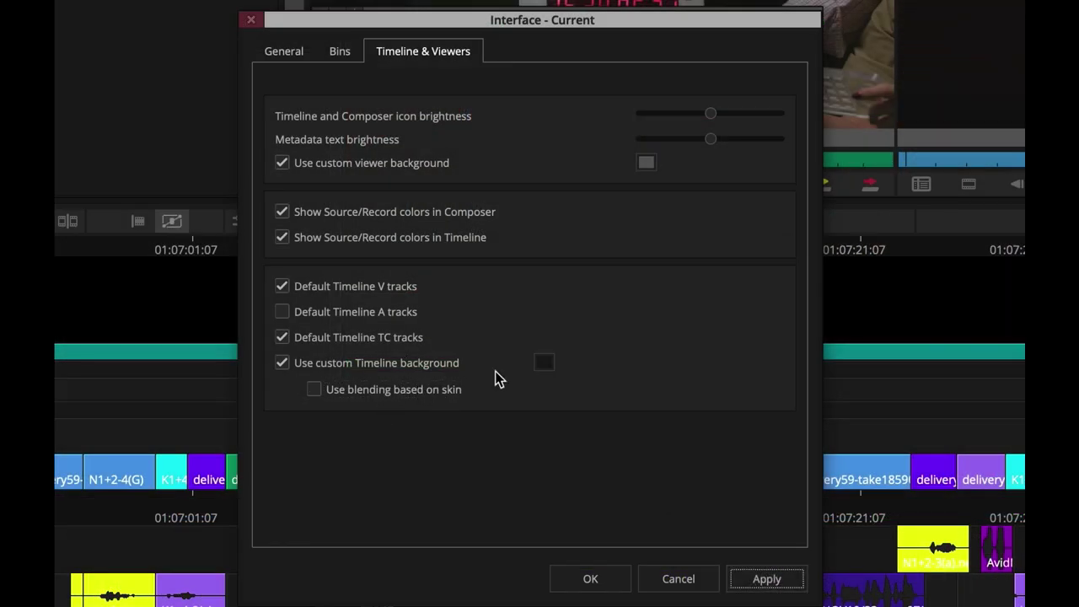
click(544, 361)
click(729, 371)
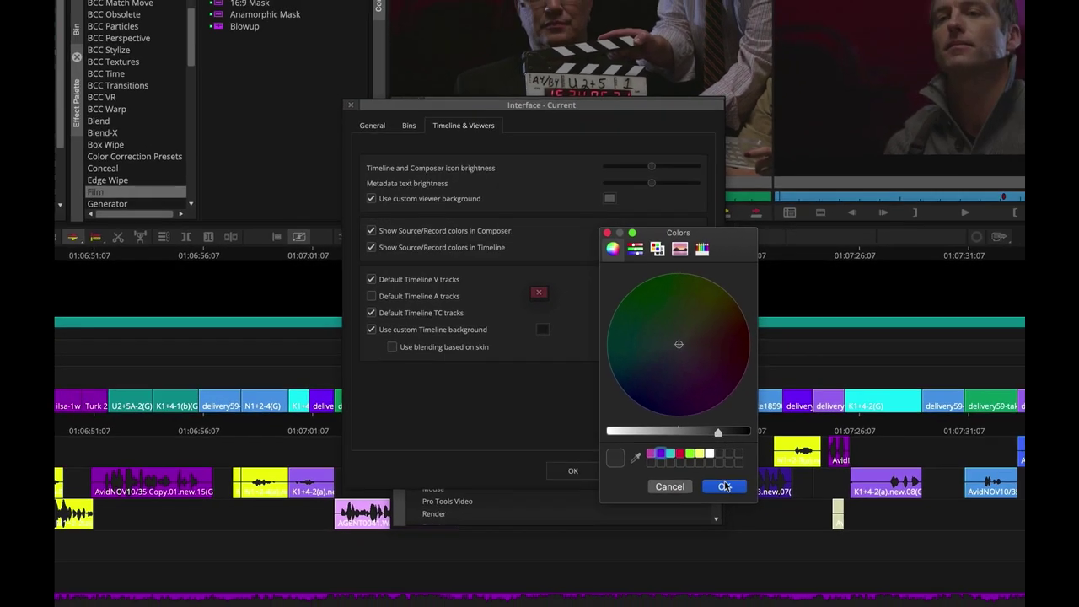
click(821, 601)
click(760, 579)
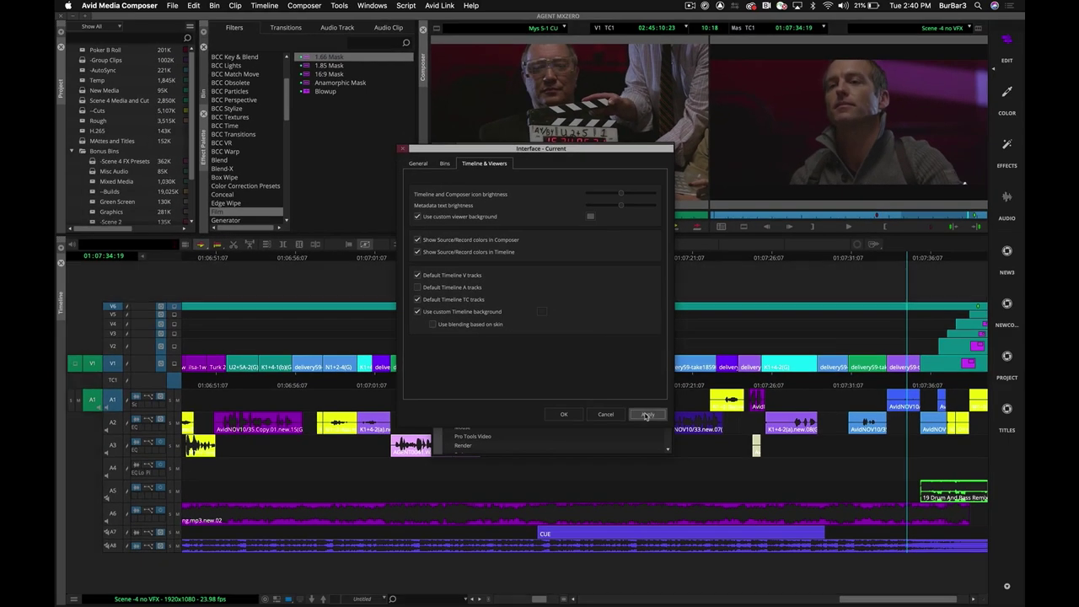
click(434, 325)
click(418, 162)
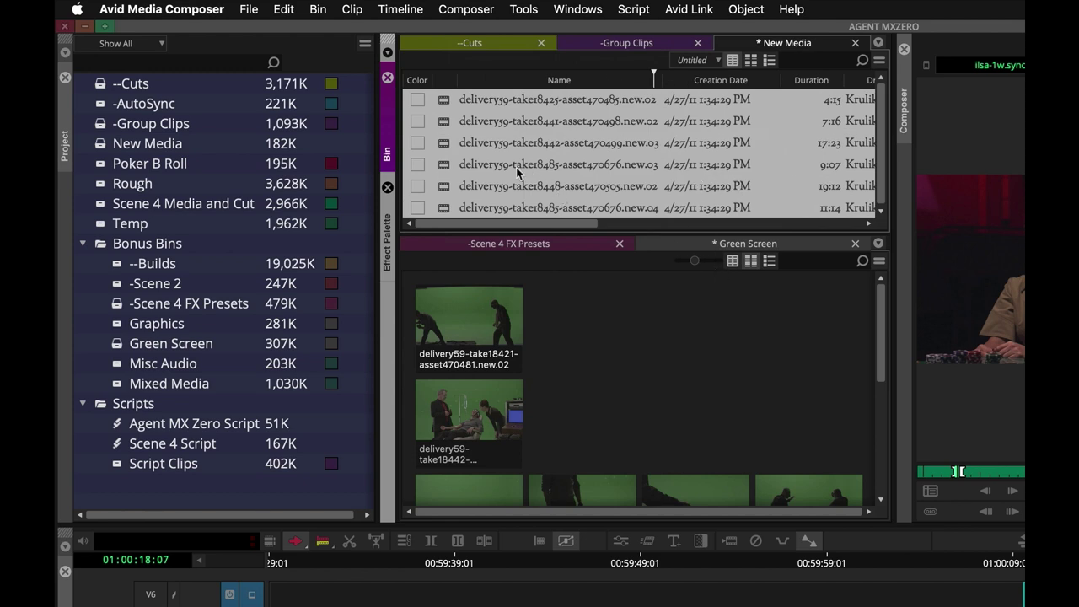
Drag the six delivery59 clips from New Media into the Green Screen bin
drag(441, 129, 627, 321)
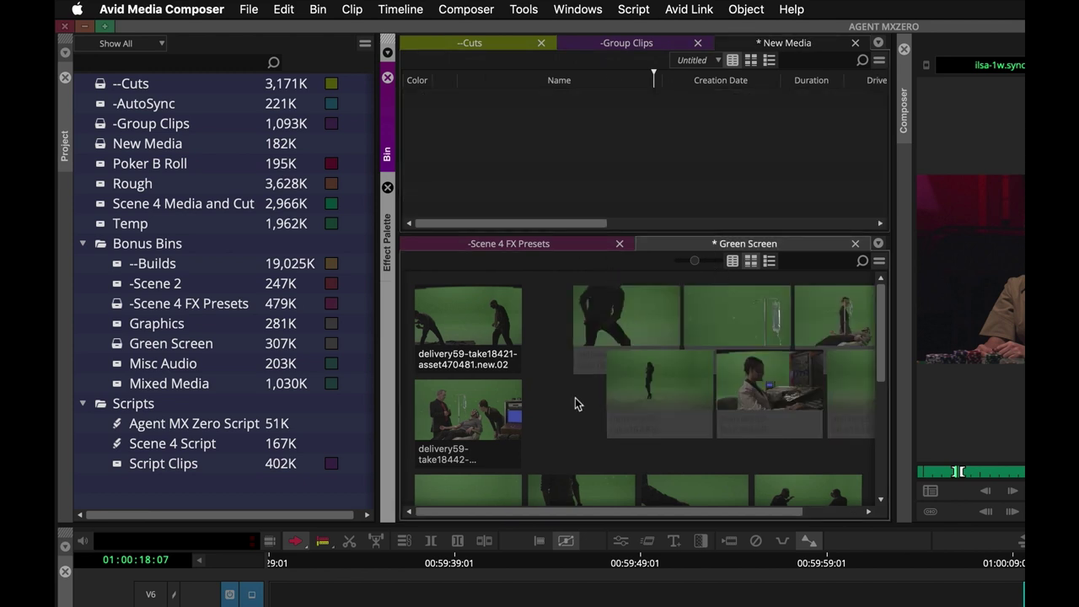
click(624, 46)
click(507, 44)
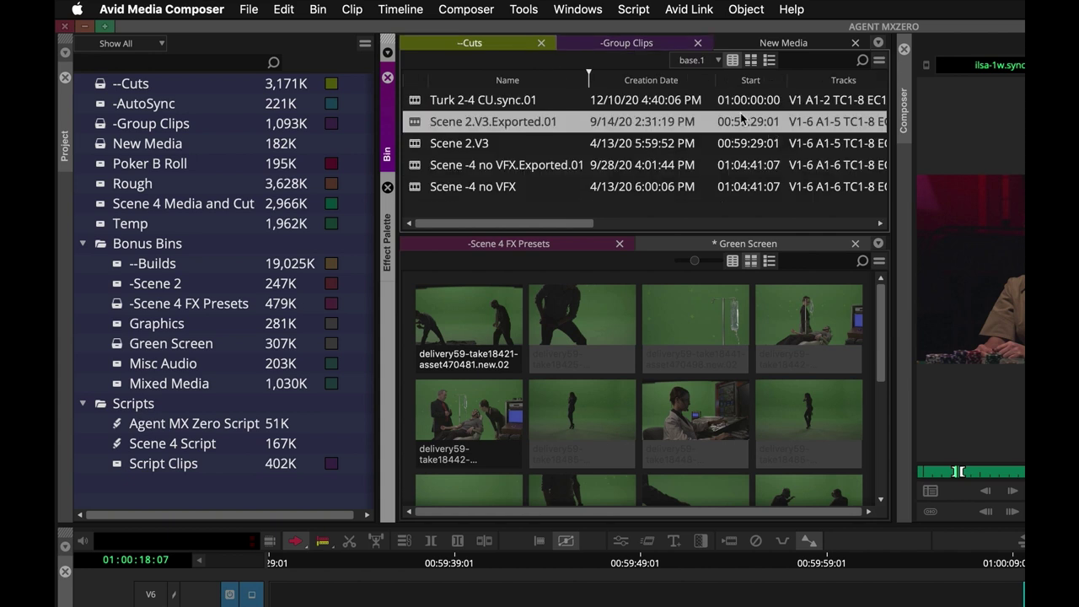
Drag the six clips back onto the New Media bin in the Project window
drag(608, 320, 203, 150)
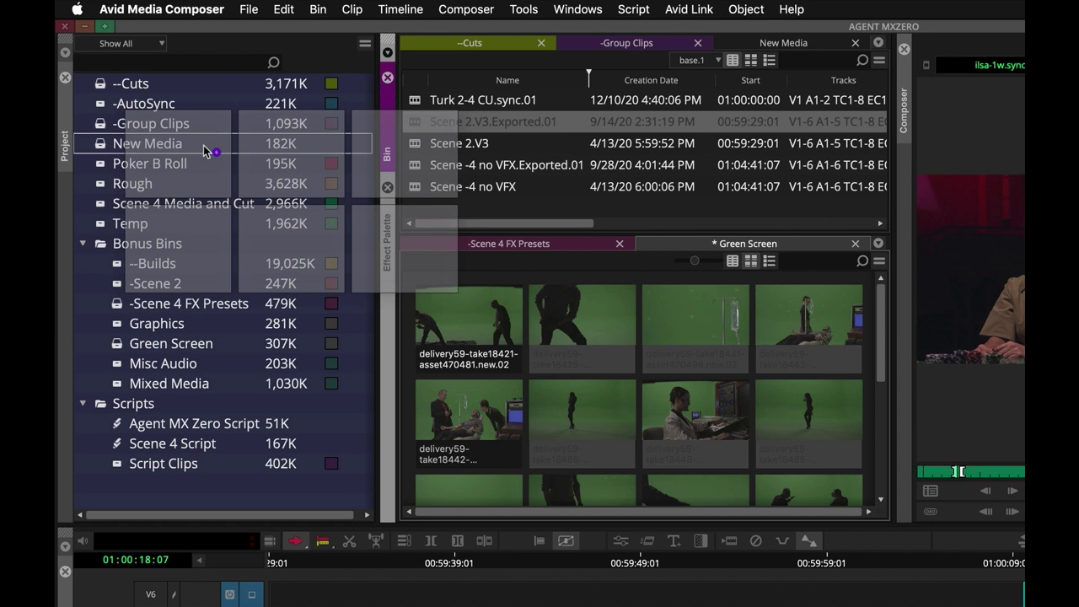
drag(203, 150, 205, 150)
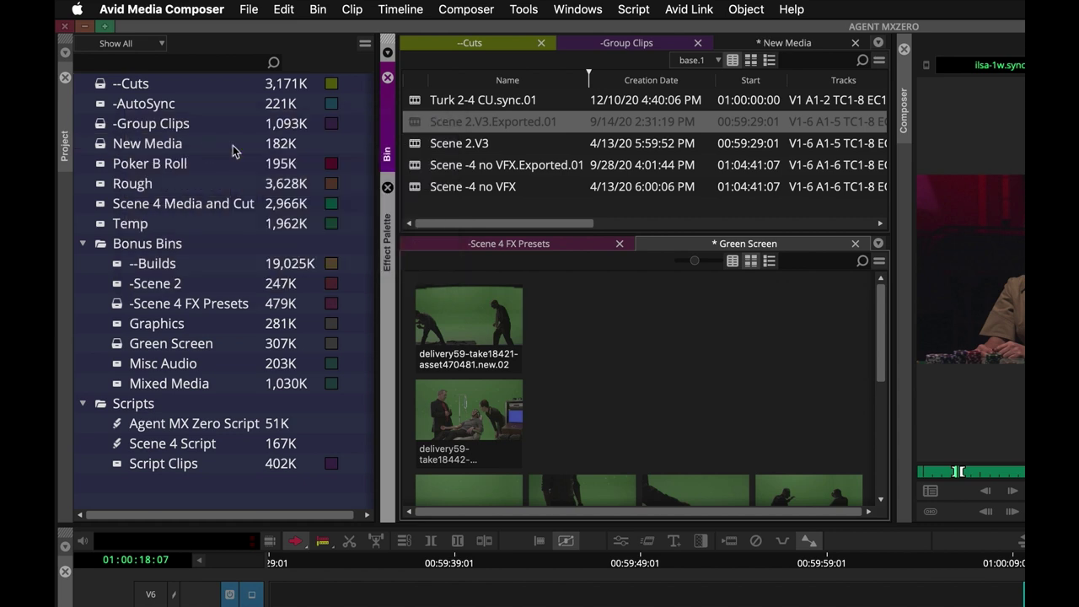
click(781, 43)
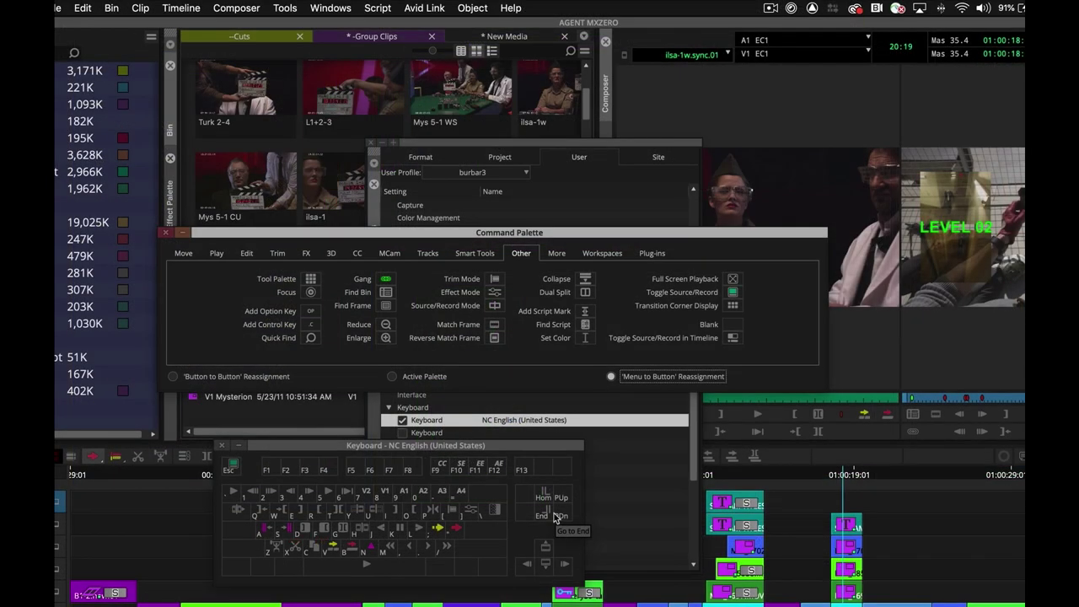
Via Menu to Button Reassignment, assign Commit Multicam Edits to O and Show Bin in Sidebar to P
key(shift)
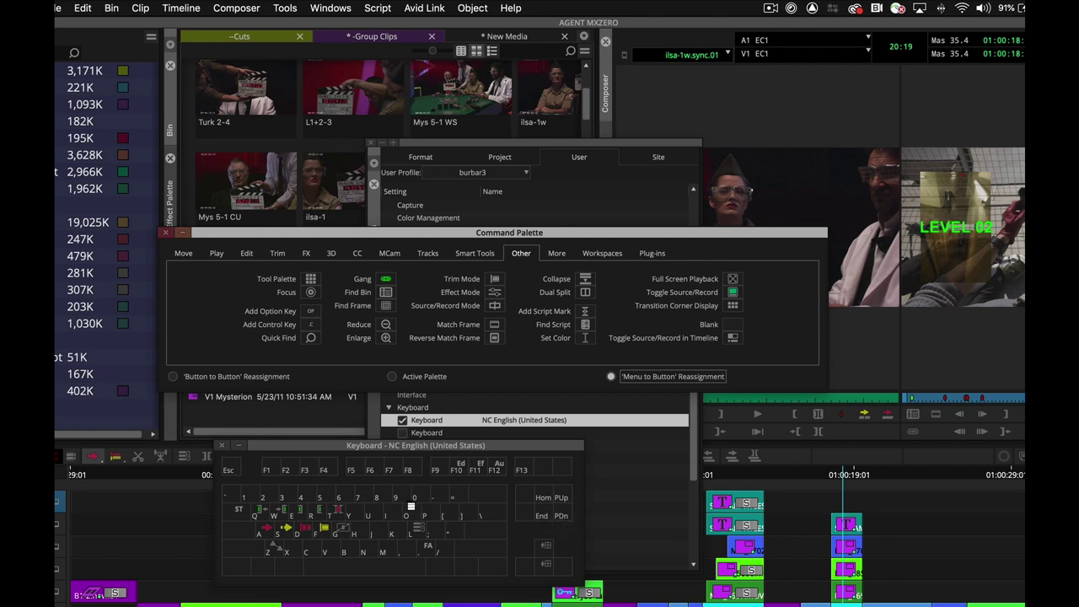
click(410, 507)
click(584, 54)
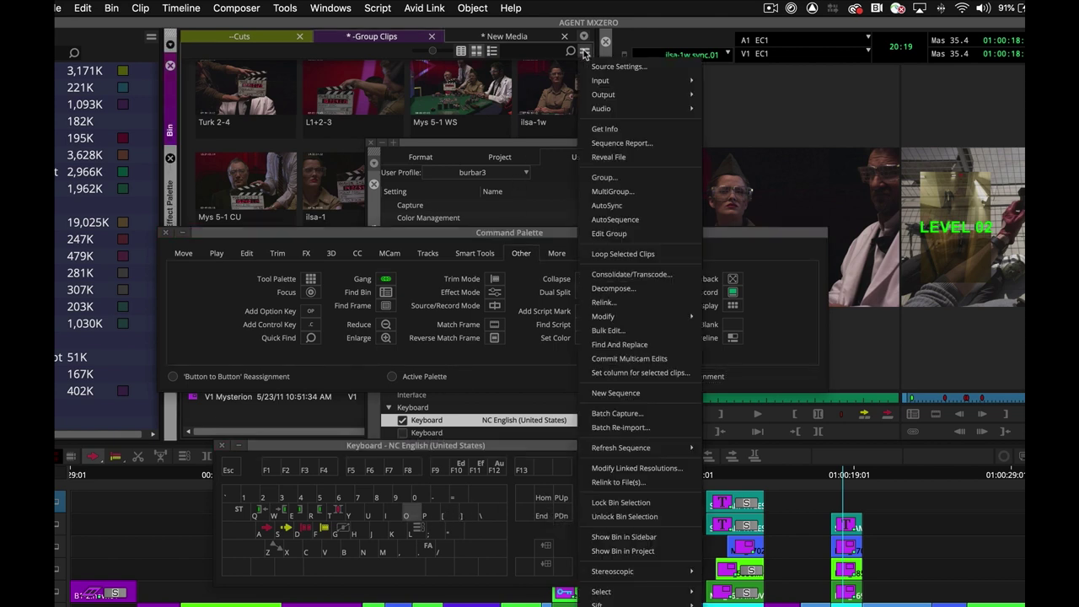
click(668, 358)
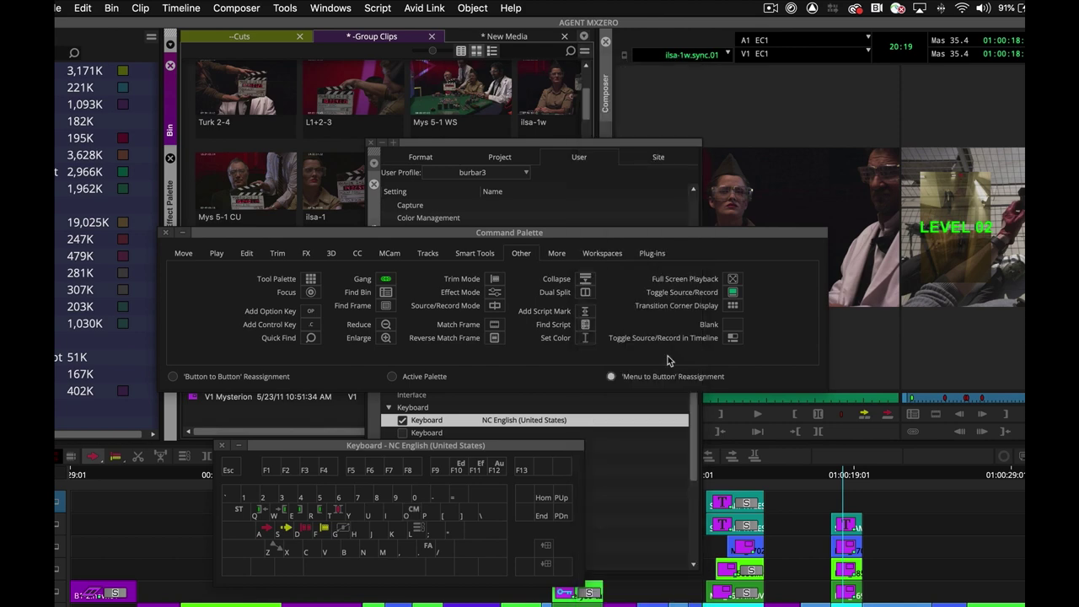
click(624, 536)
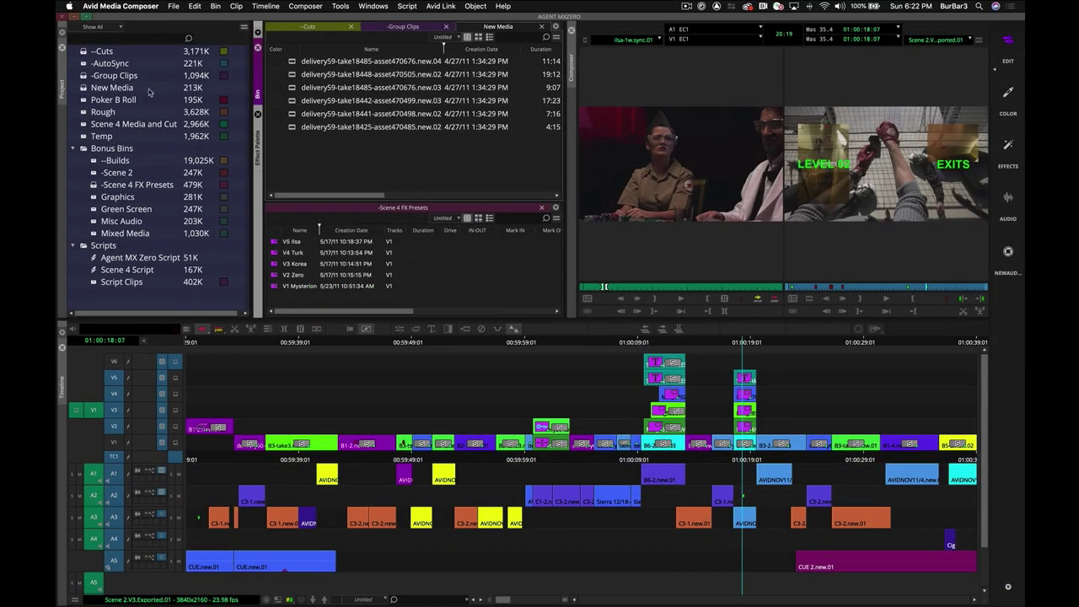
Colour the New Media bin green
click(149, 91)
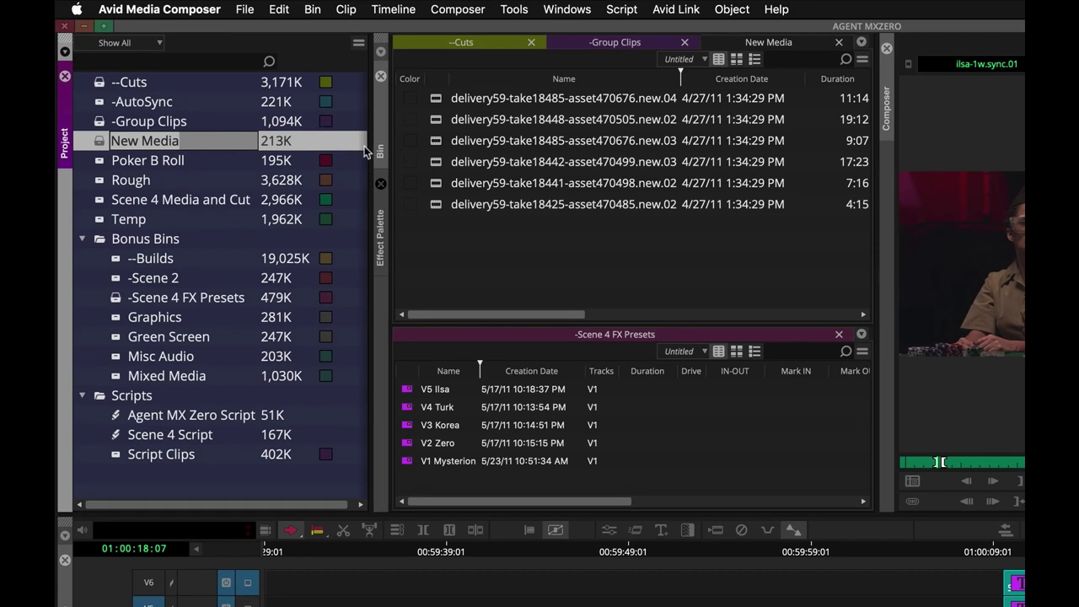
right_click(565, 261)
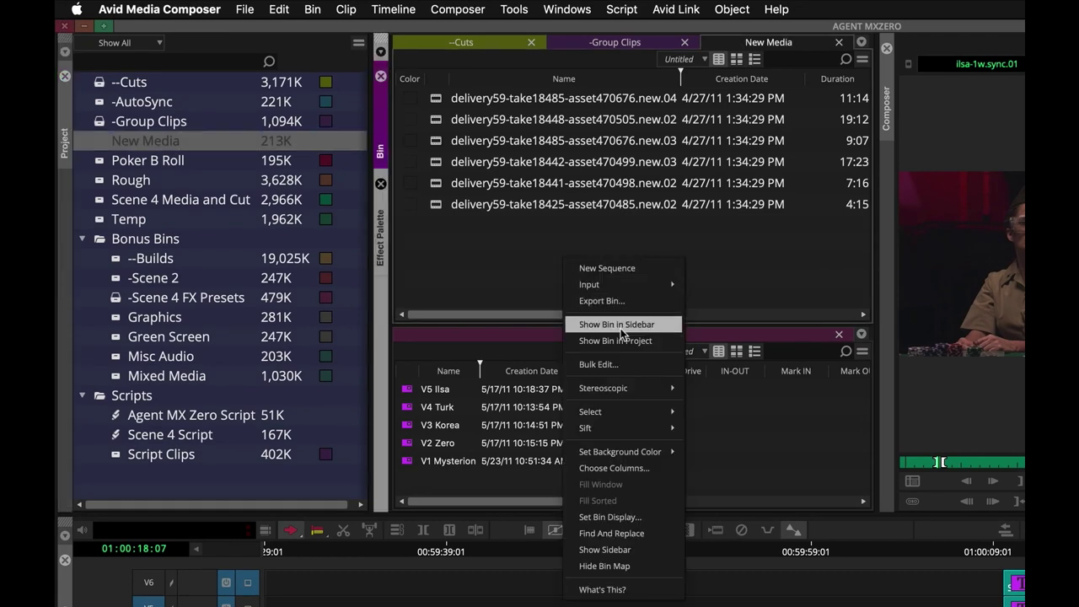
mouse_move(666, 452)
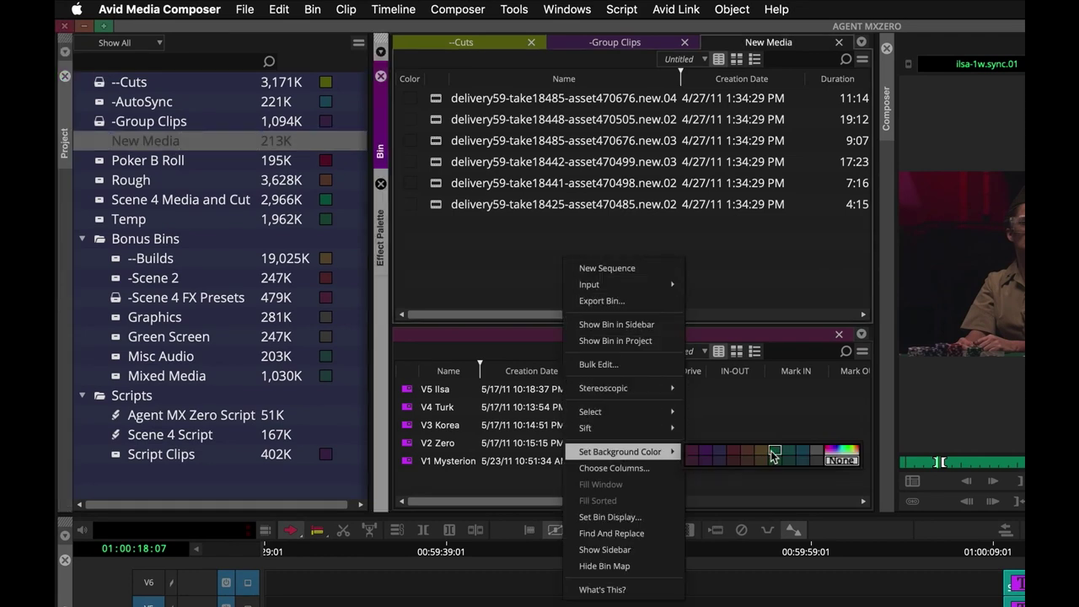
click(772, 453)
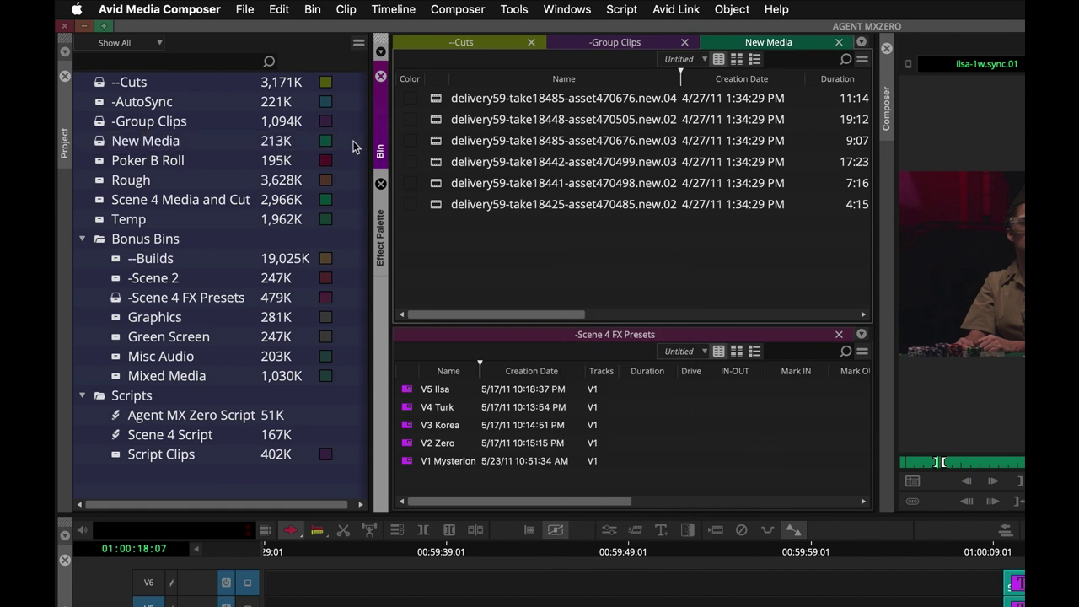
Sort the project bins by colour, ascending and then descending
click(327, 83)
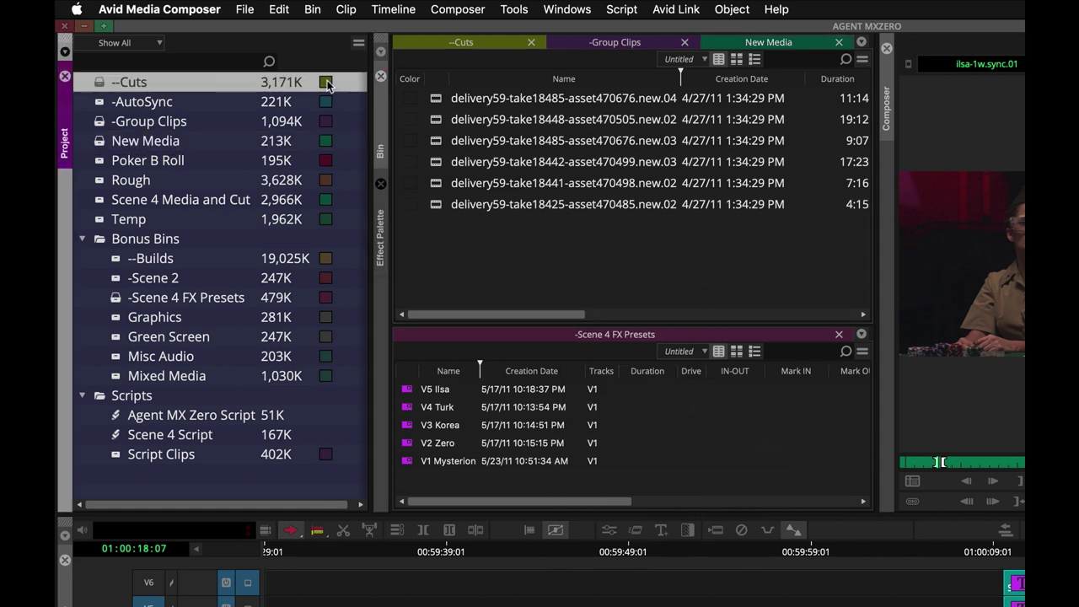
right_click(327, 85)
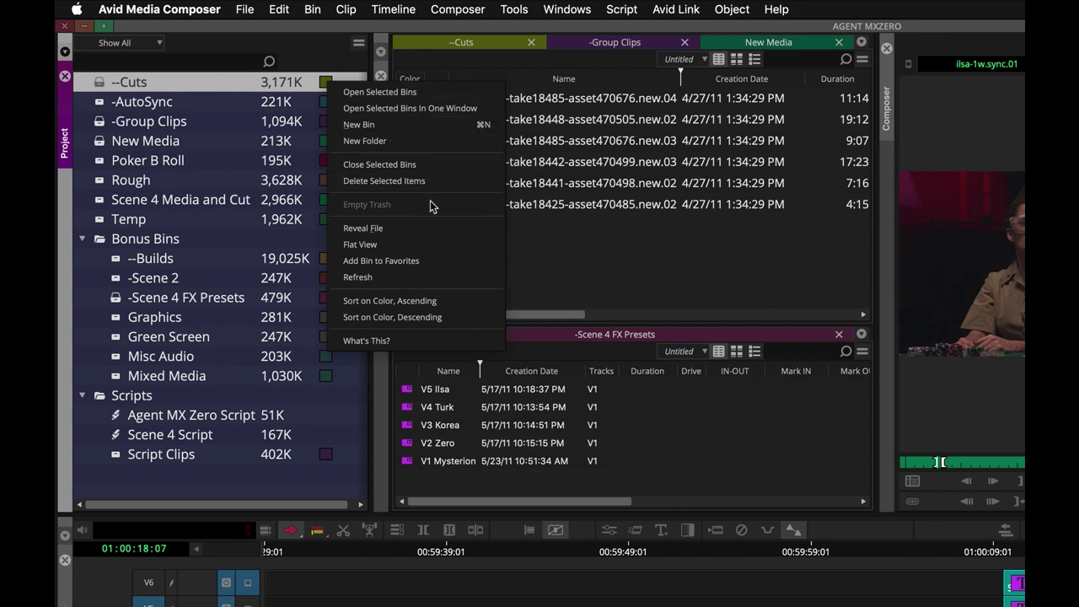
click(479, 301)
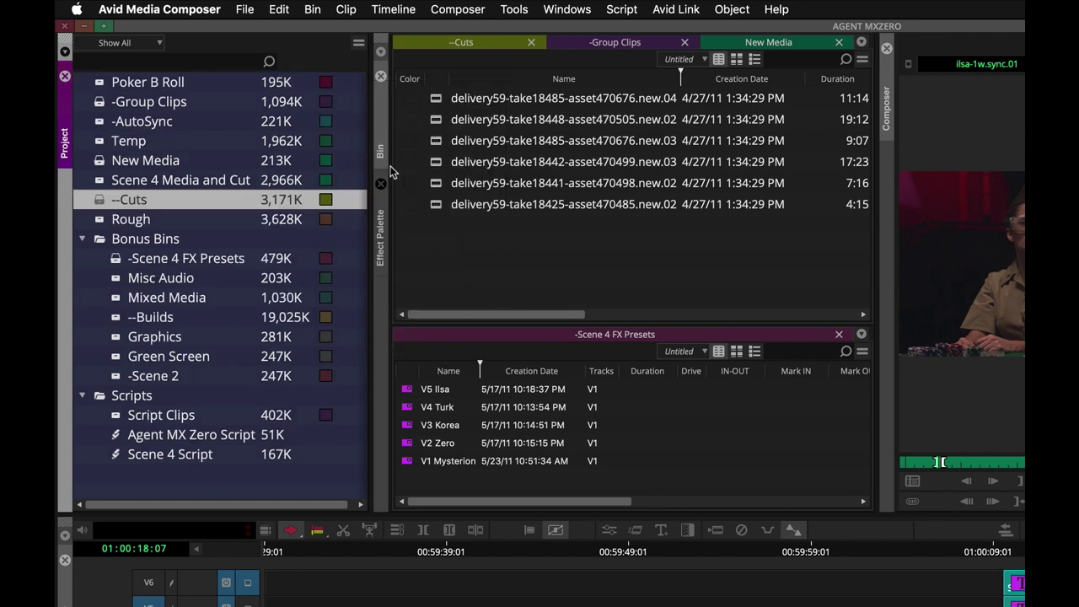
click(327, 88)
right_click(327, 87)
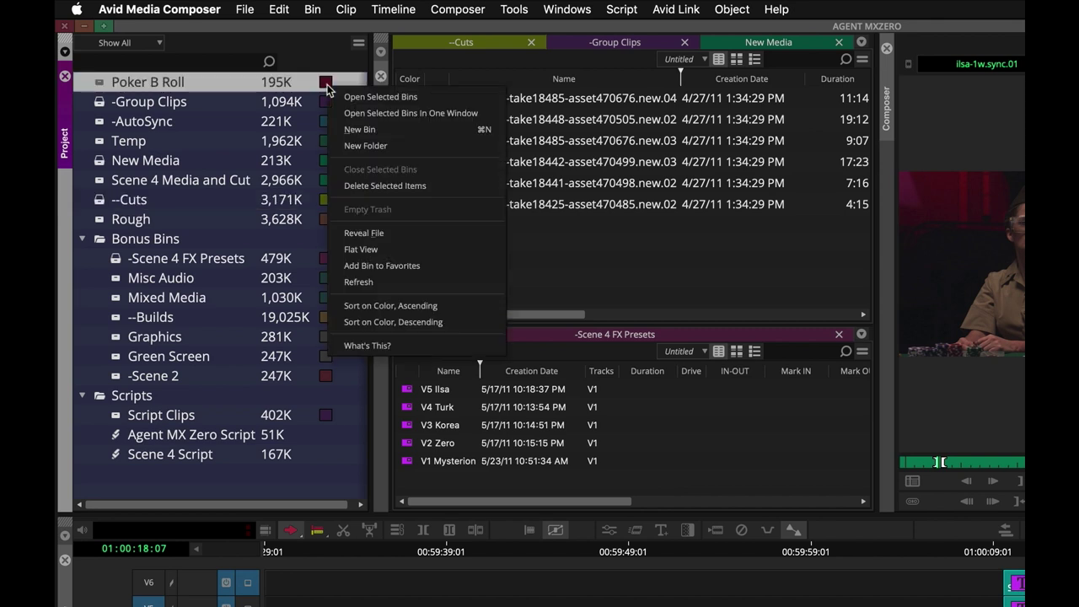
click(471, 321)
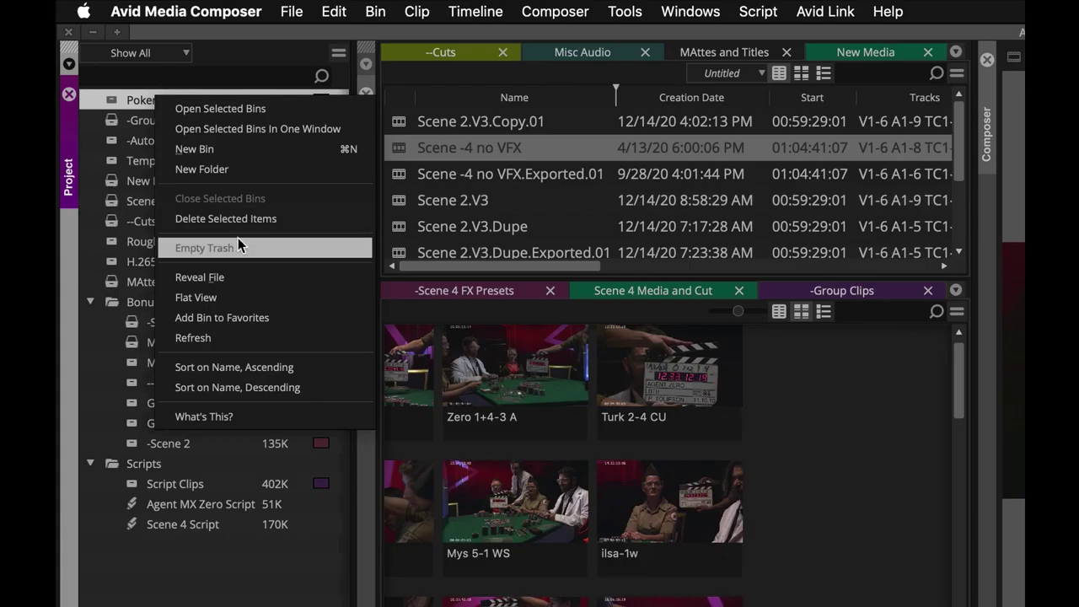
Sort the bins by name descending, then ascending, then by size ascending
click(278, 387)
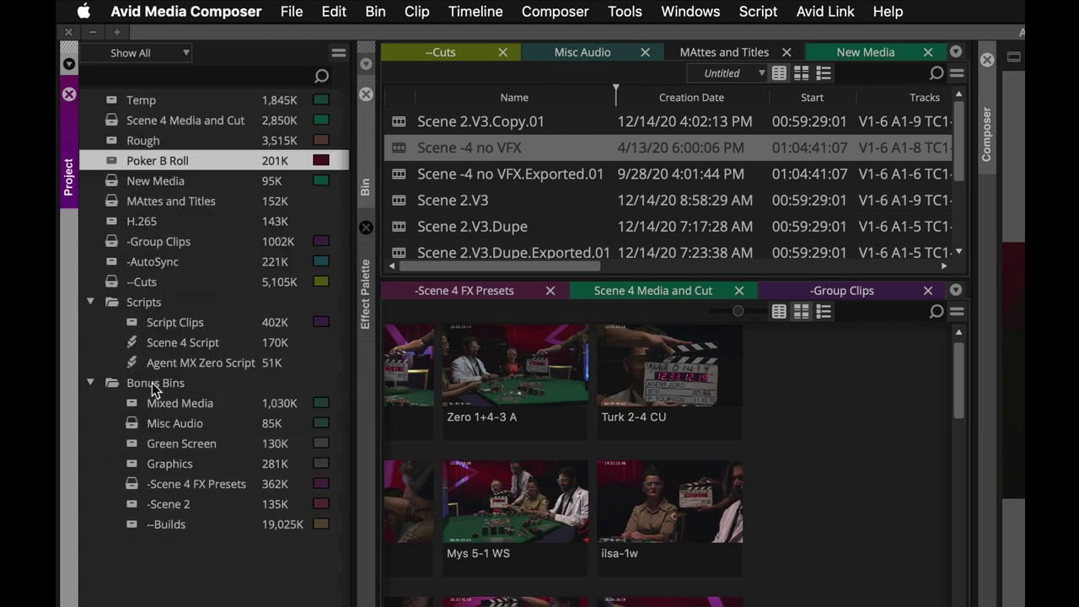
right_click(160, 324)
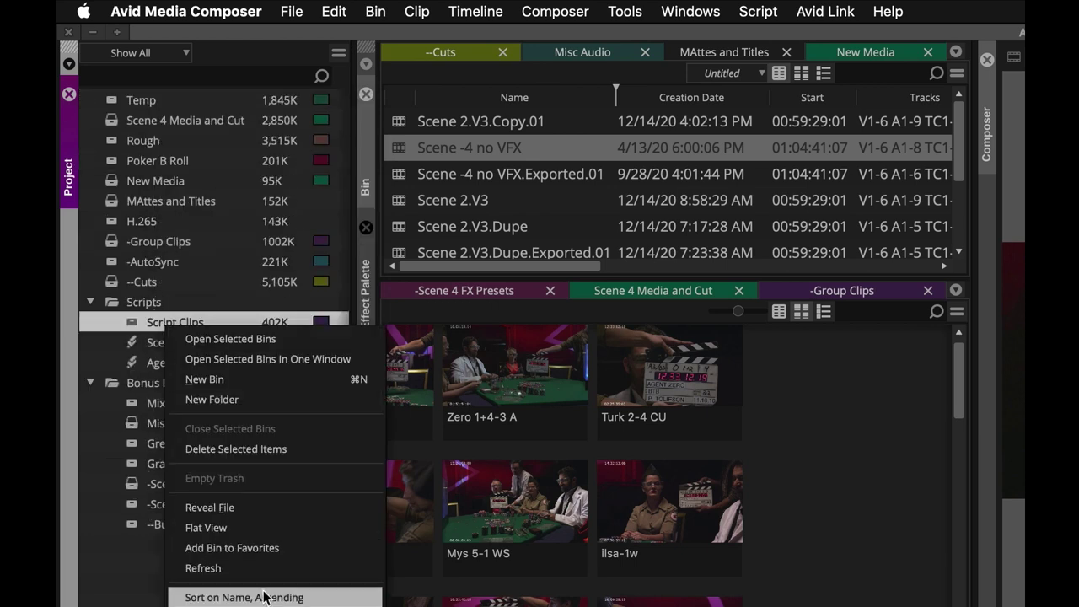
click(263, 595)
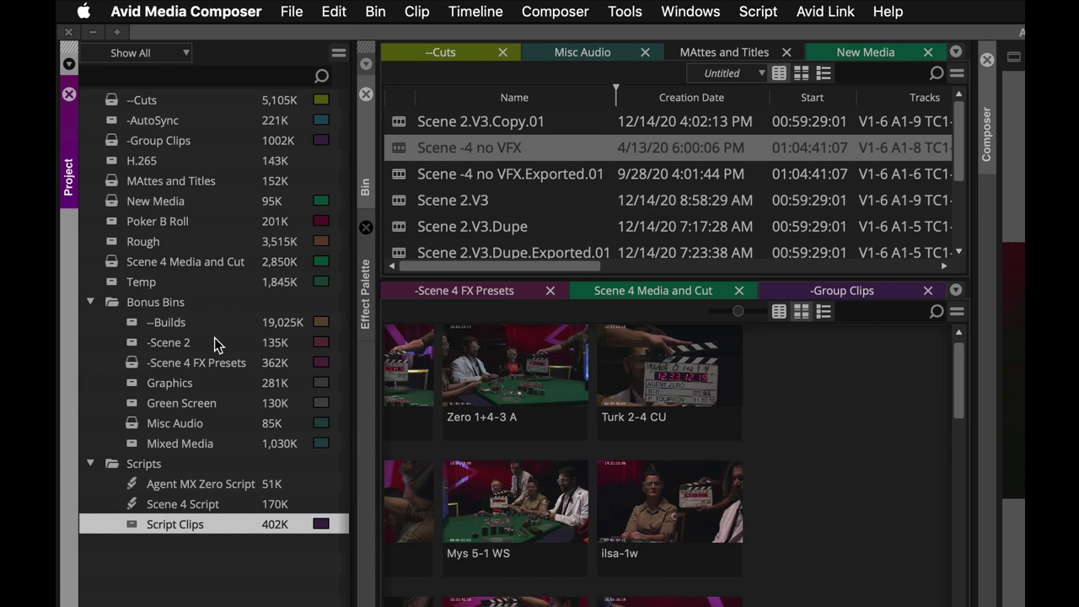
click(273, 102)
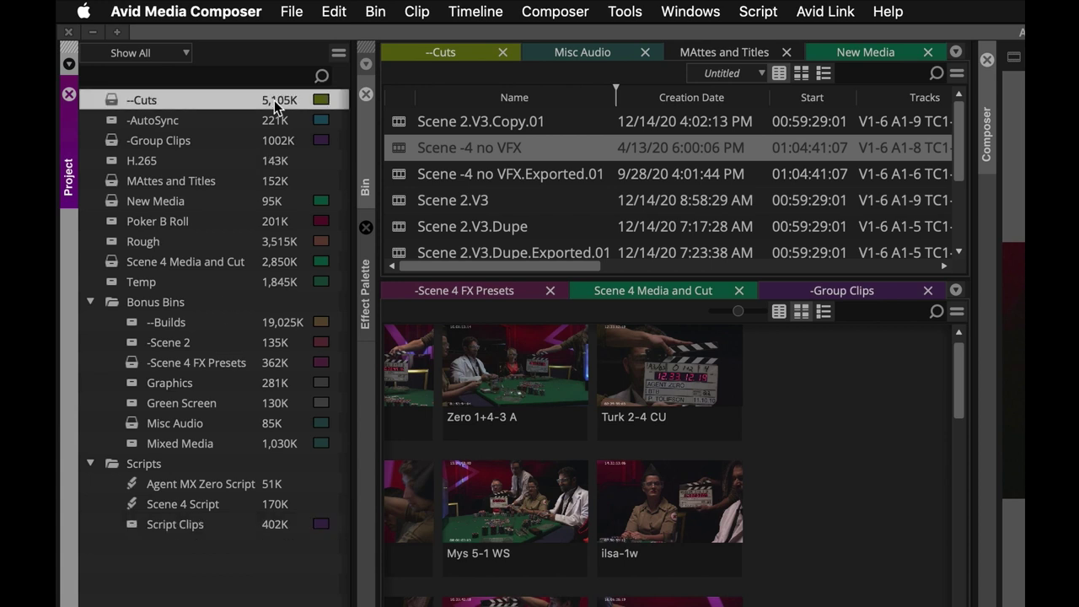
right_click(273, 103)
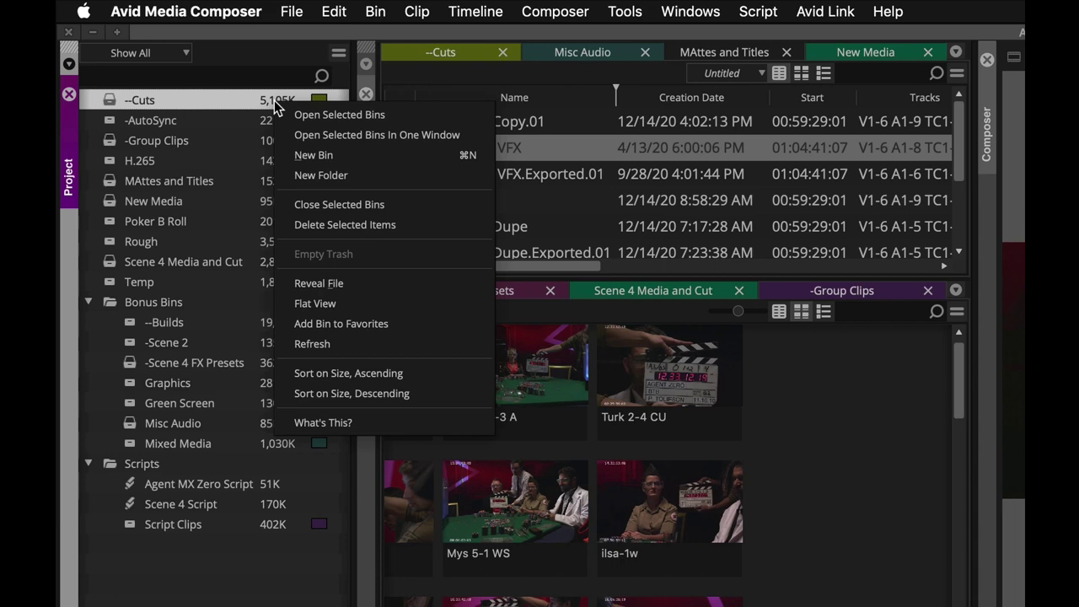
click(410, 381)
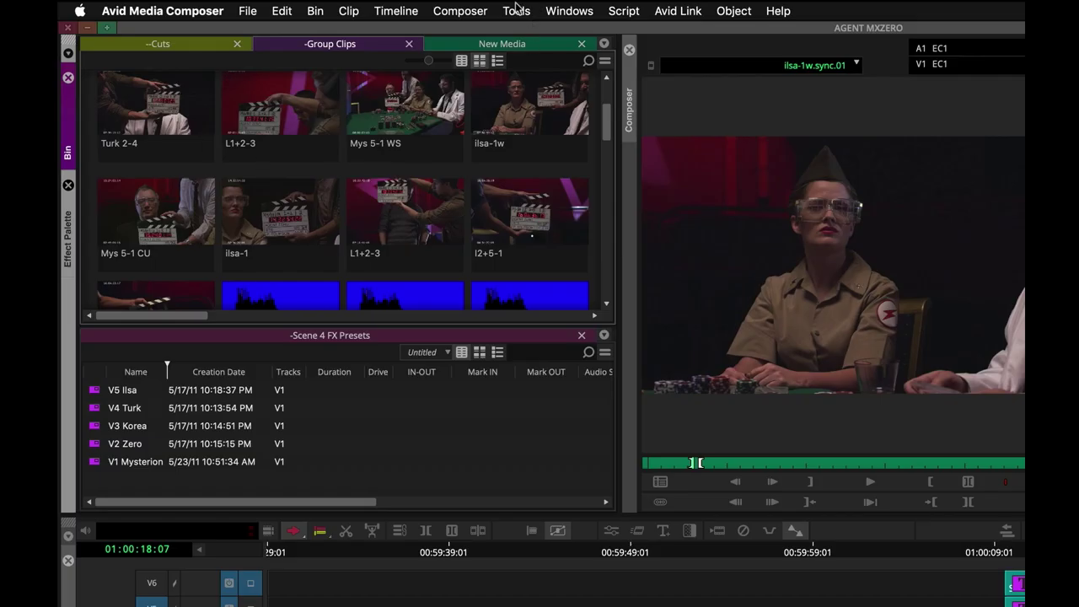
Open the Project window from Tools and dock it at the left of the layout
click(516, 10)
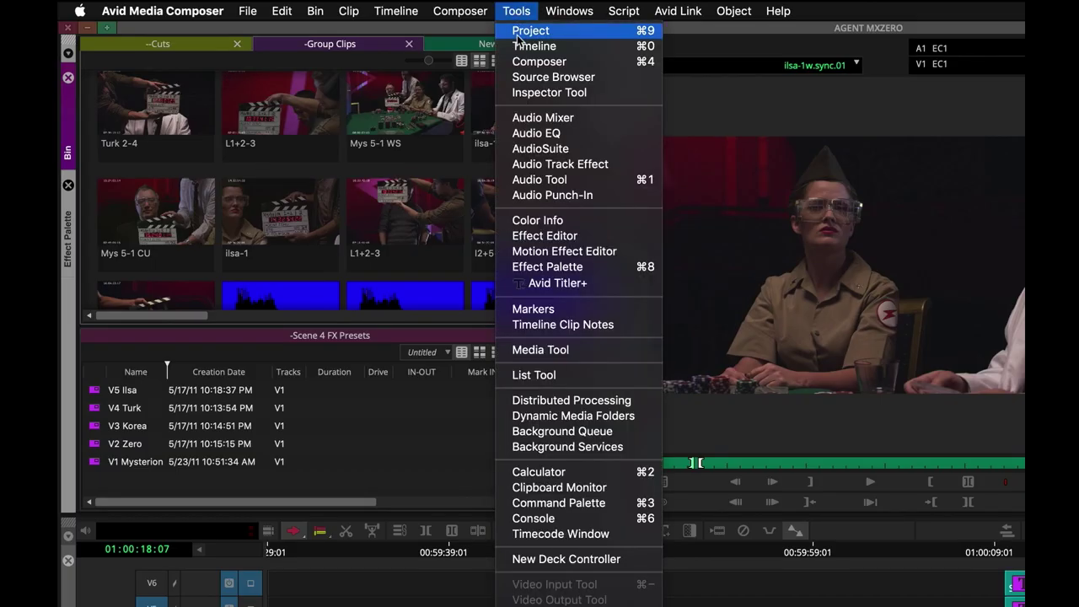
click(531, 31)
drag(129, 223, 74, 200)
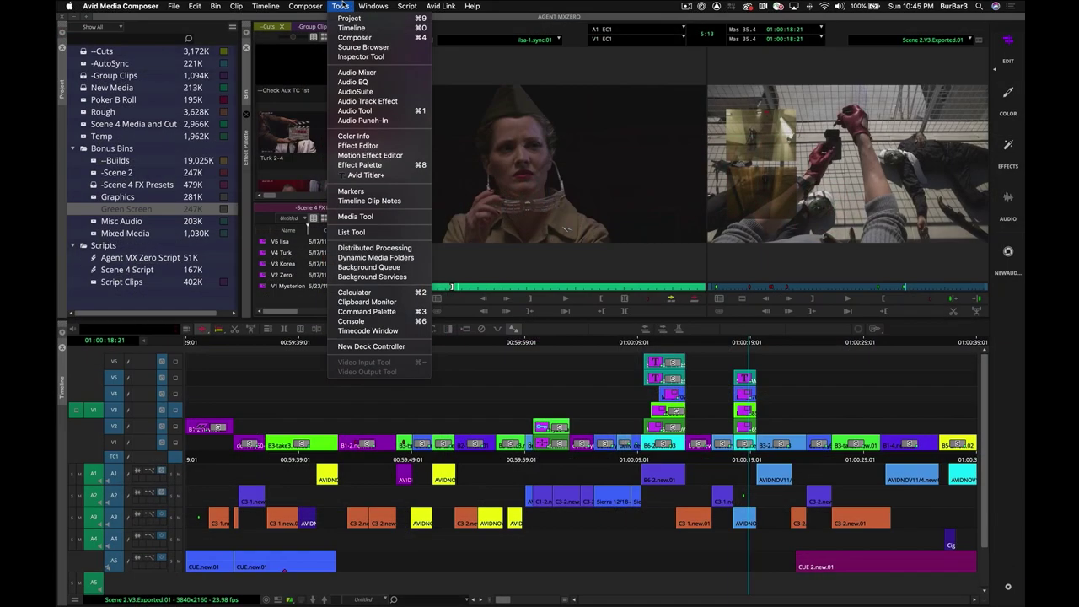
Dock the Inspector at the lower left showing the source clip's details
click(343, 11)
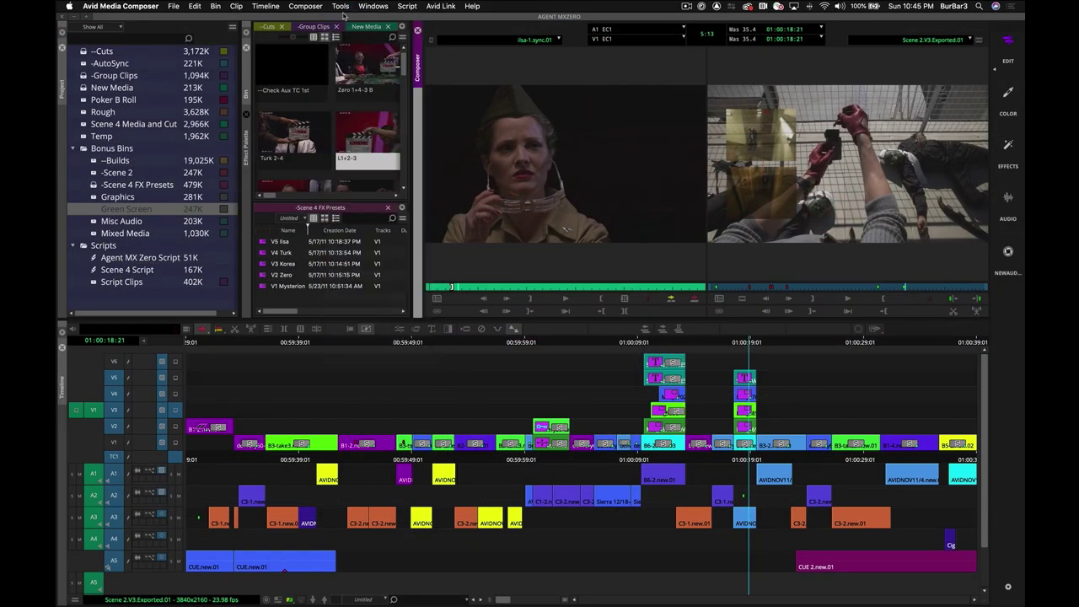
click(343, 7)
click(348, 59)
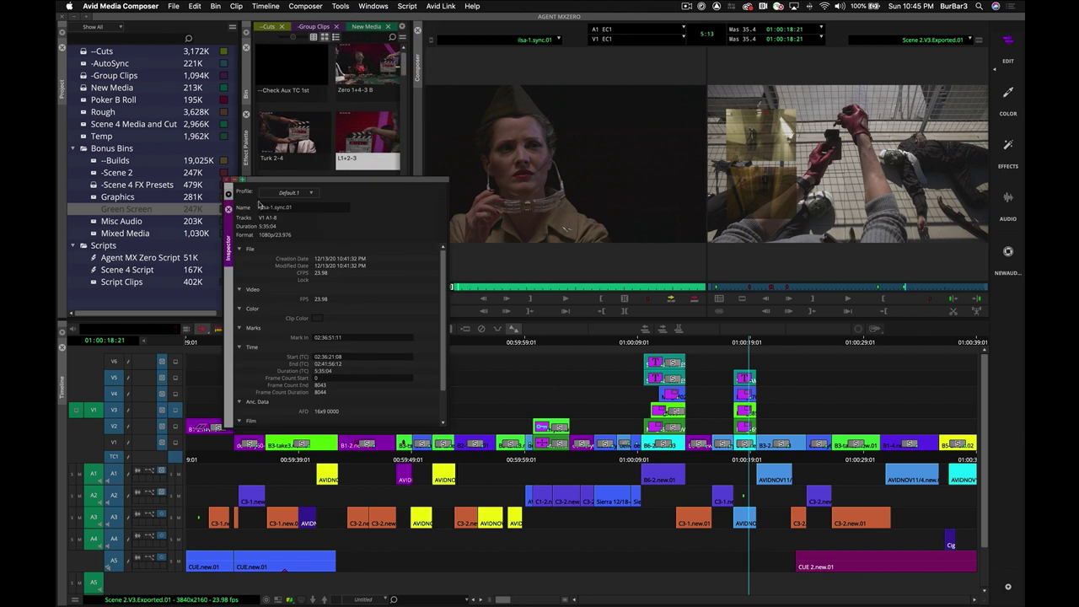
drag(231, 235, 66, 393)
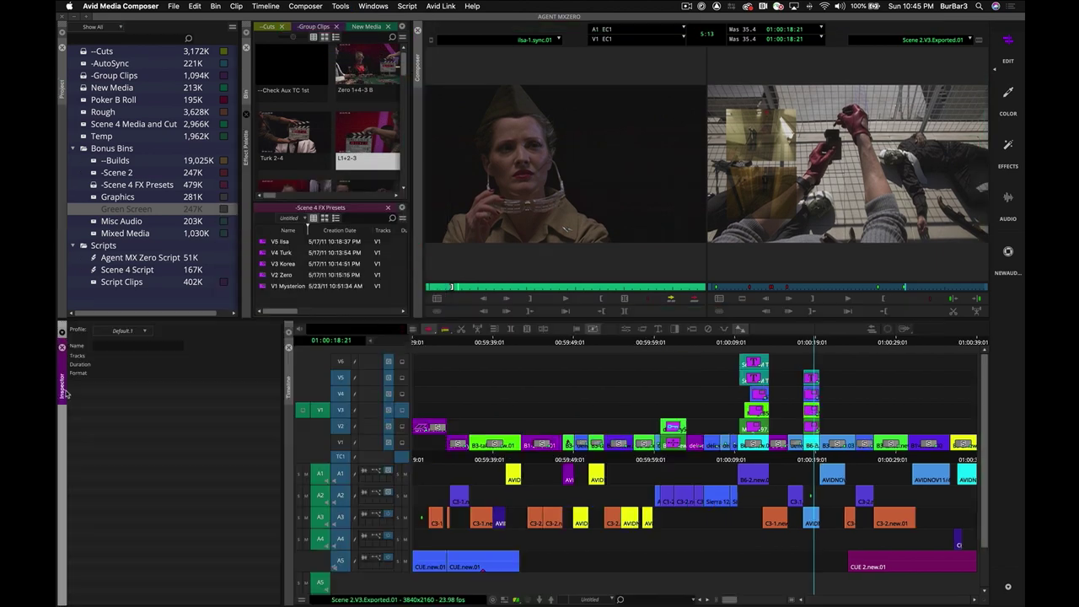
click(529, 214)
drag(281, 367, 255, 366)
Dock the Audio Tool beside the Inspector, Audio EQ beside the Mixer, and AudioSuite below EQ
click(340, 6)
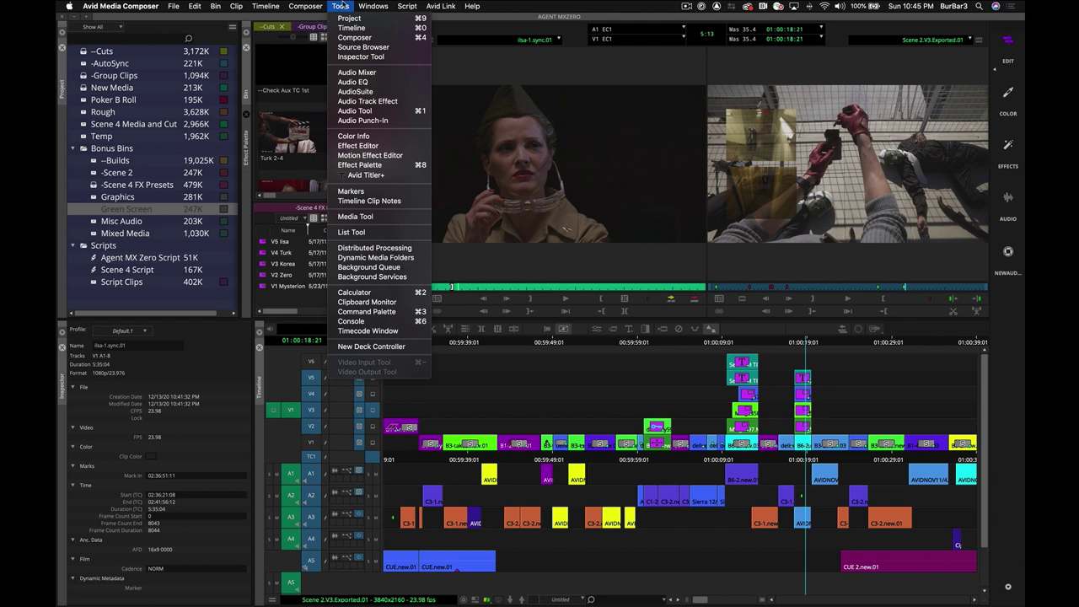
click(354, 110)
drag(117, 417, 257, 421)
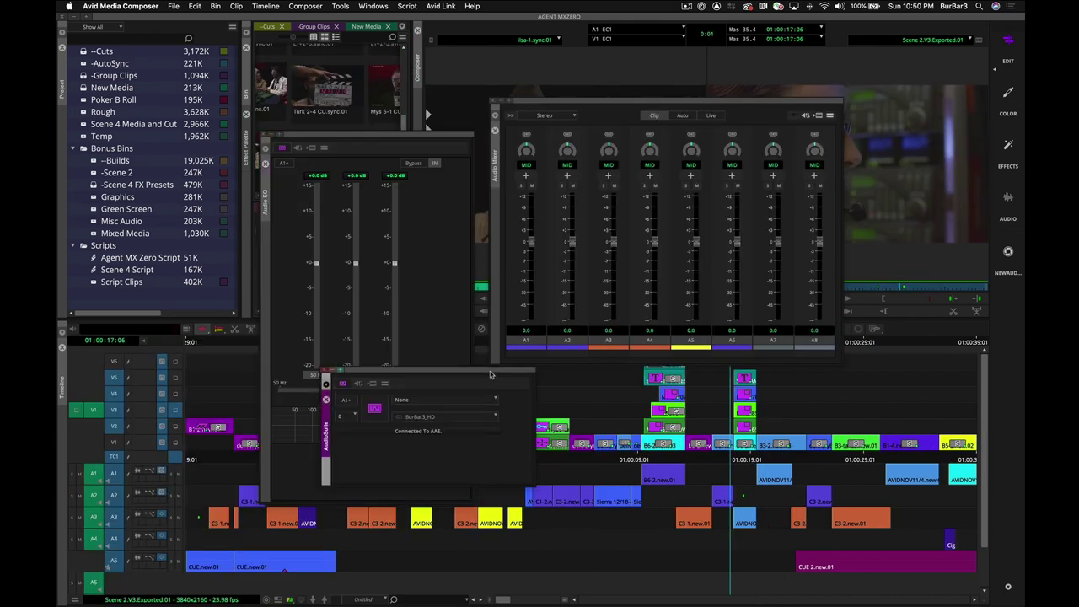
drag(489, 371, 648, 448)
drag(266, 198, 489, 193)
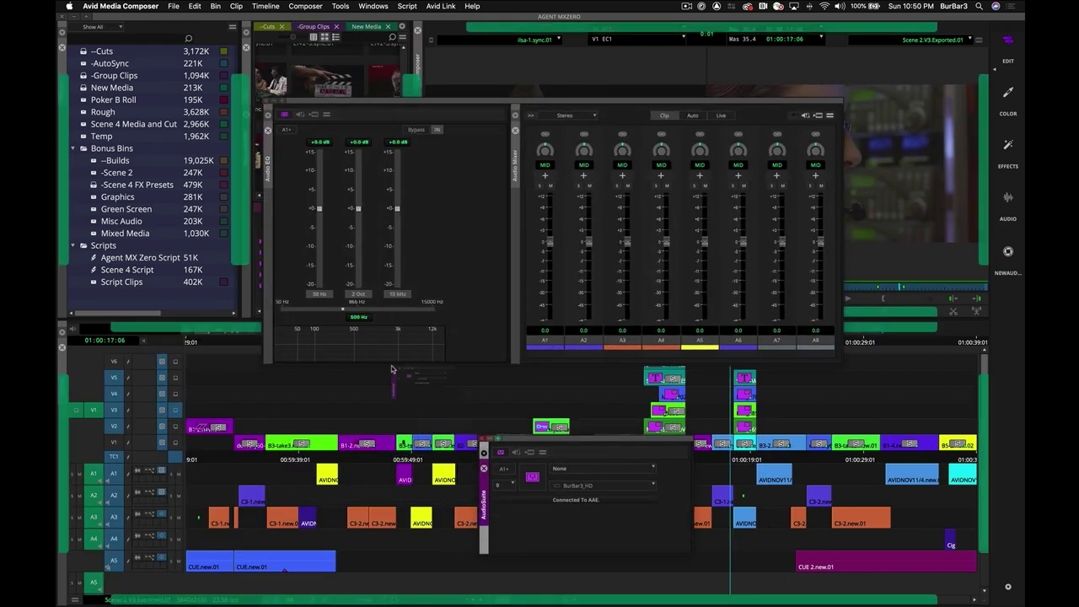
drag(483, 493, 492, 305)
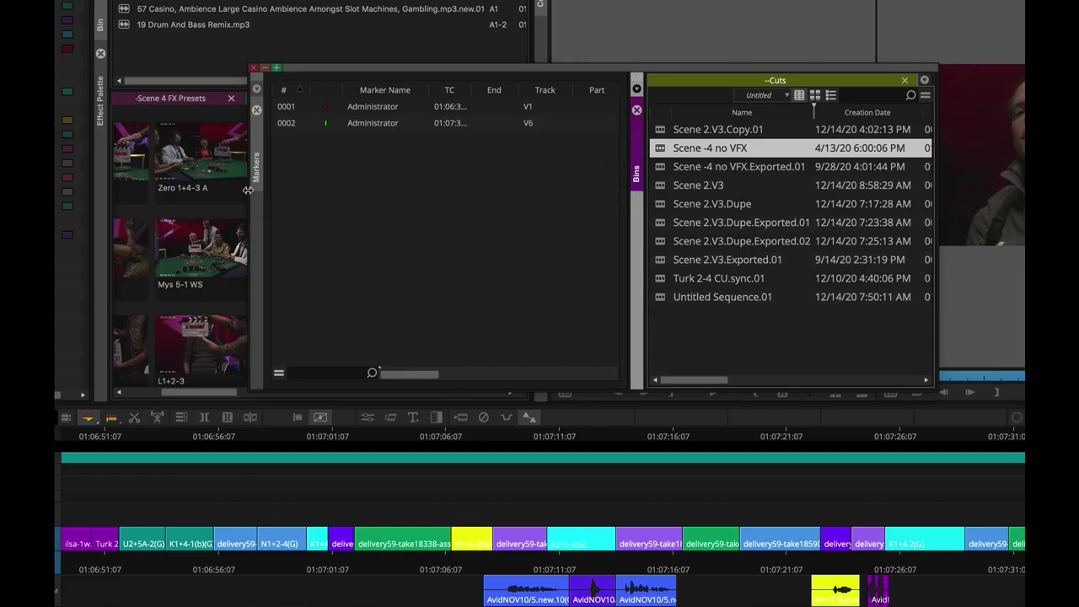
Load Scene 2.V3.Exported.01 into the timeline and widen the --Cuts bin and Inspector
drag(248, 190, 123, 187)
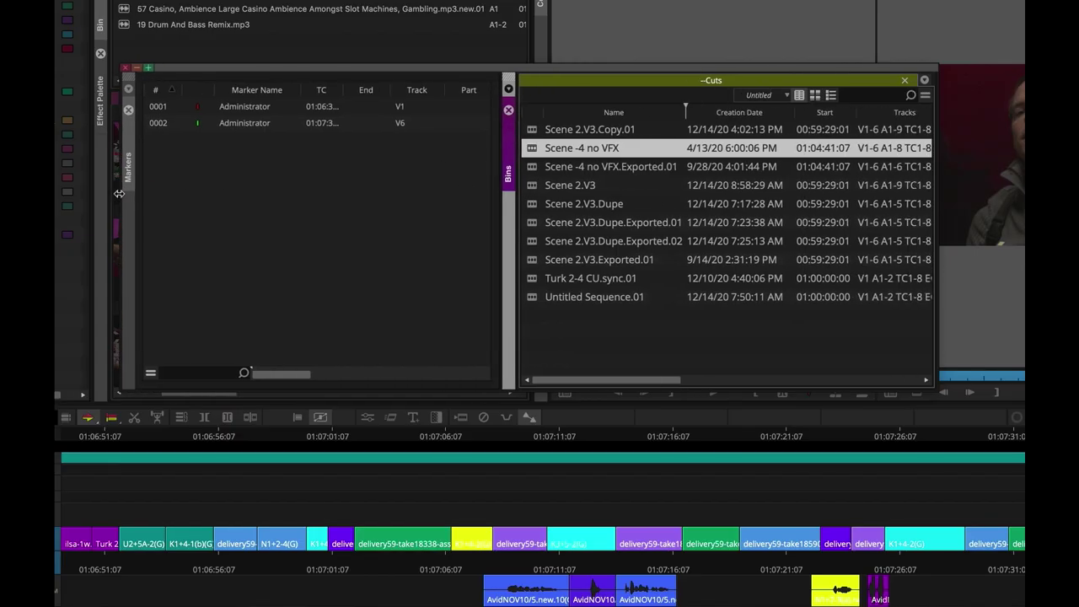
double_click(532, 264)
drag(593, 98, 668, 106)
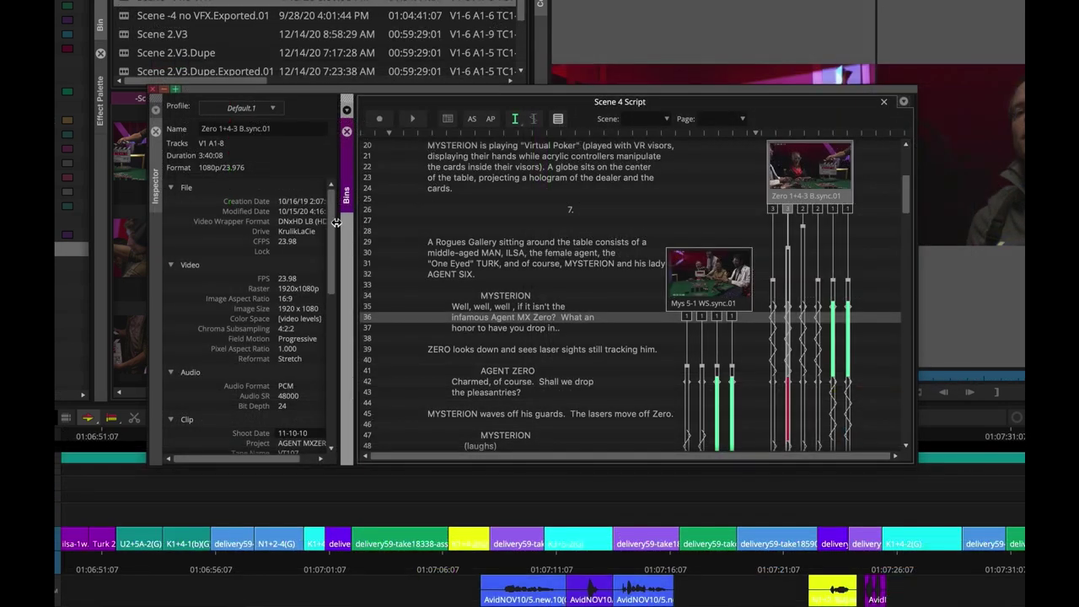
drag(338, 226, 411, 228)
click(761, 319)
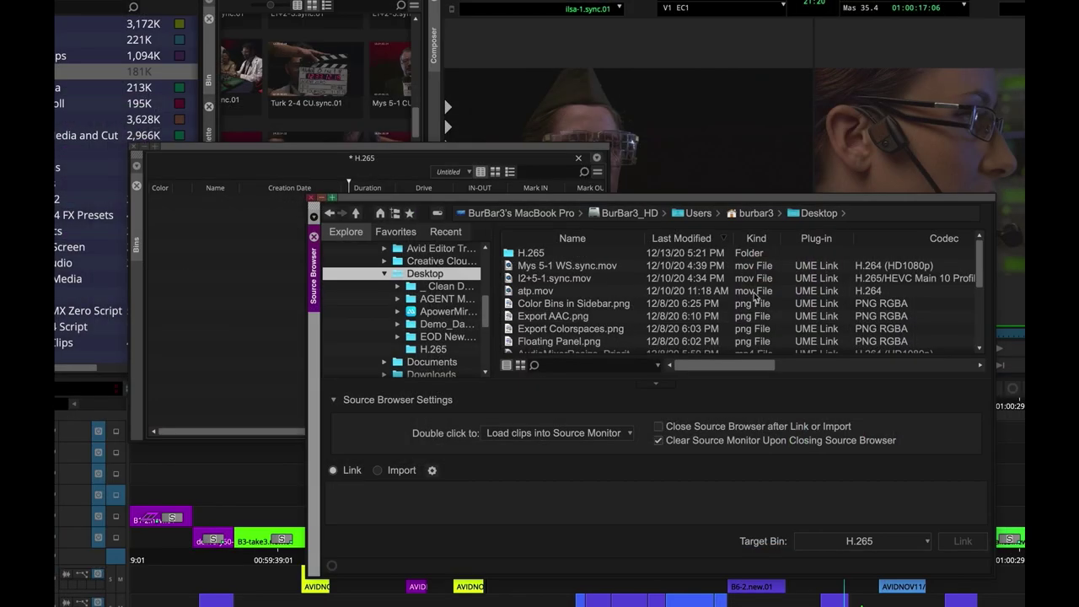
Link all ten clips in the H.265 folder into the H.265 bin
double_click(507, 260)
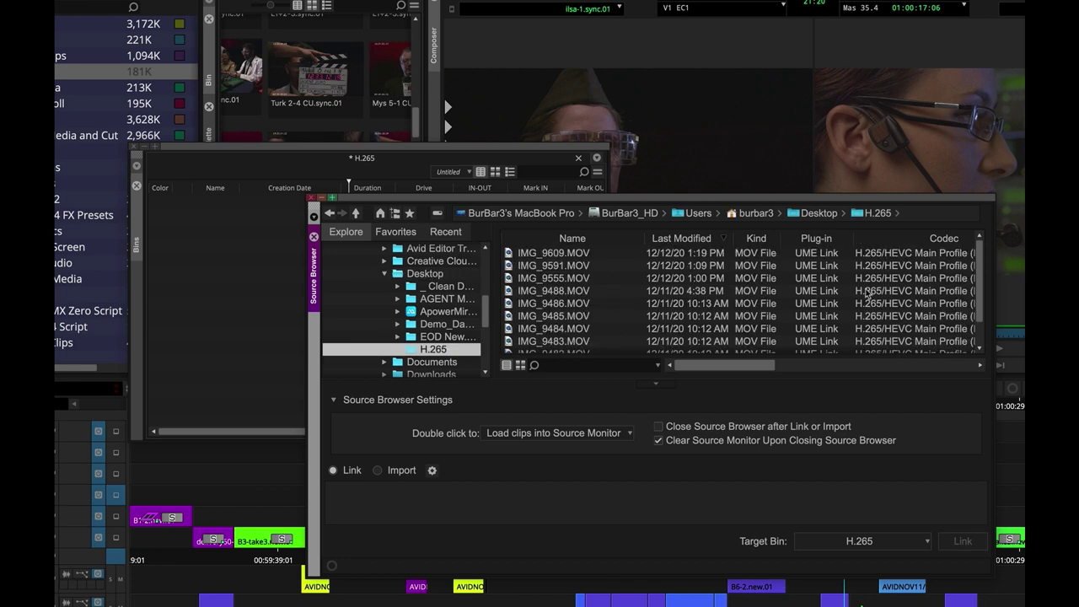
click(521, 365)
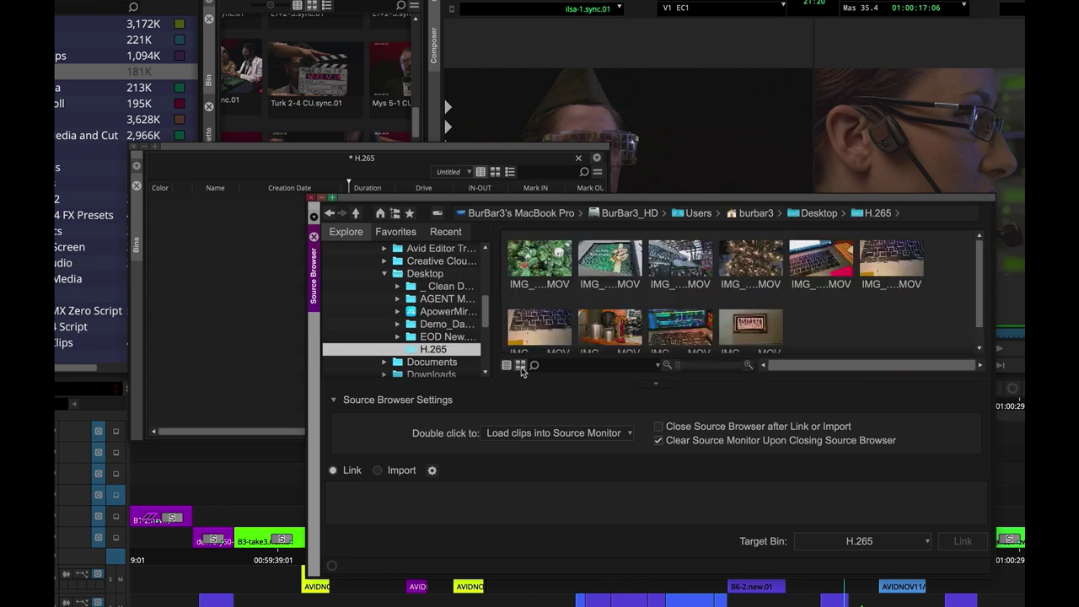
click(543, 268)
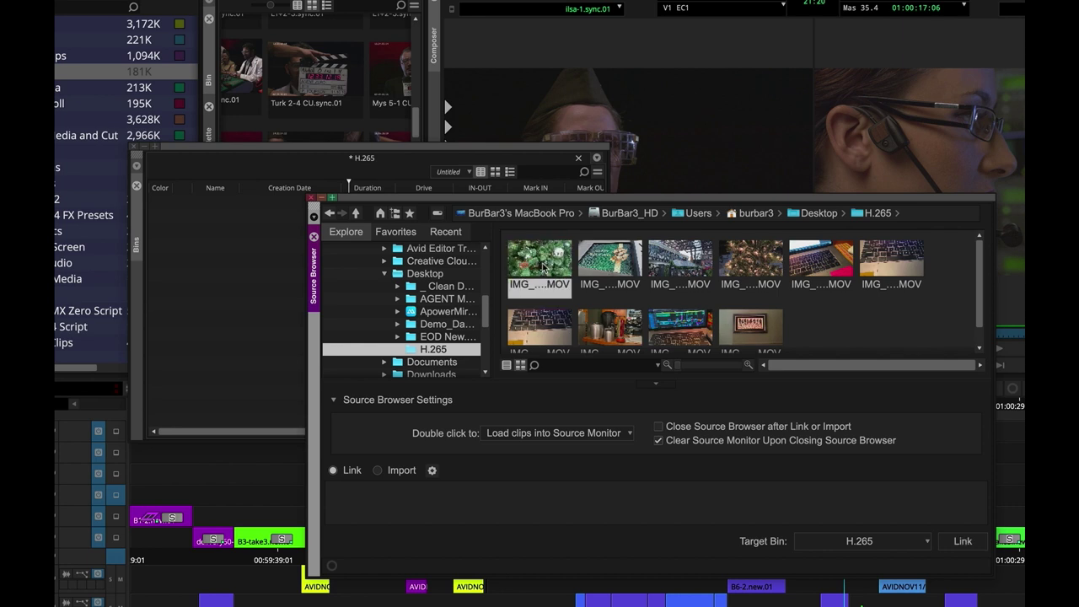
key(super+a)
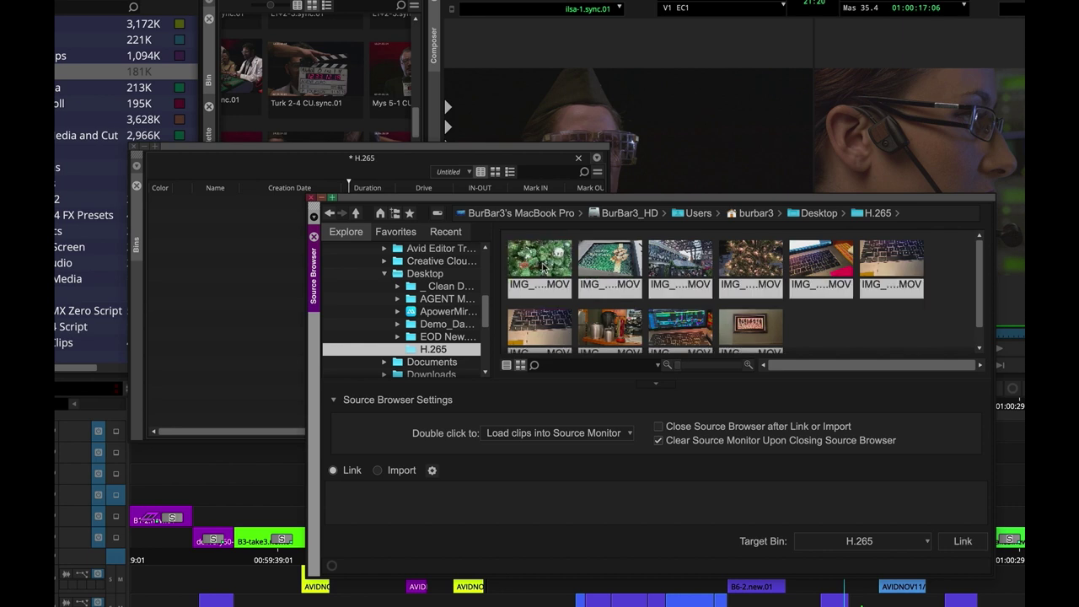
click(963, 542)
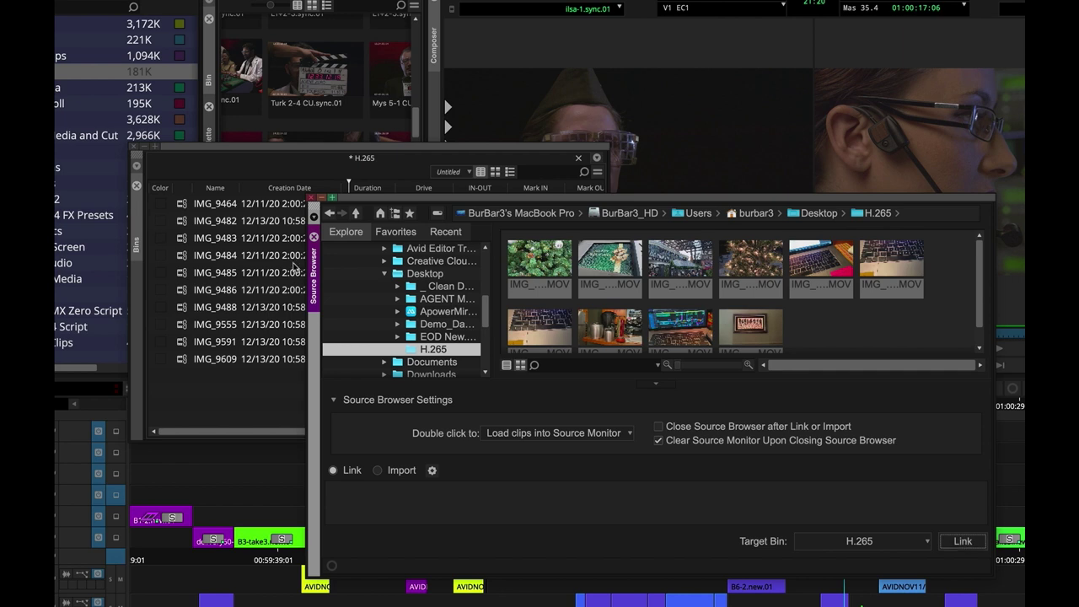
click(314, 239)
Load IMG_9591 into the source monitor and play it, moving the H.265 bin lower left
double_click(185, 358)
double_click(185, 341)
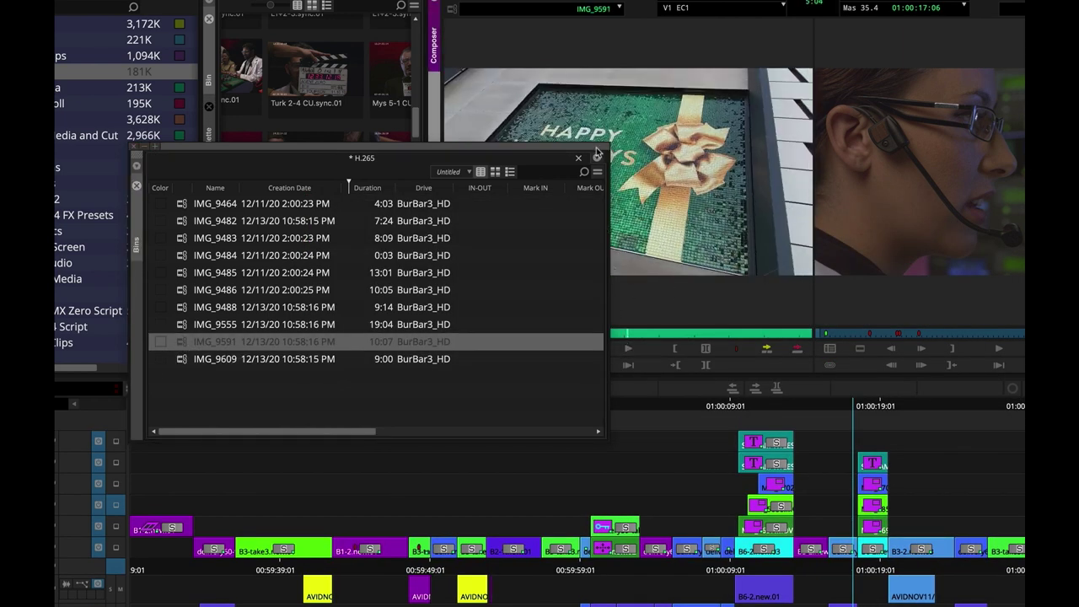
drag(596, 154, 522, 314)
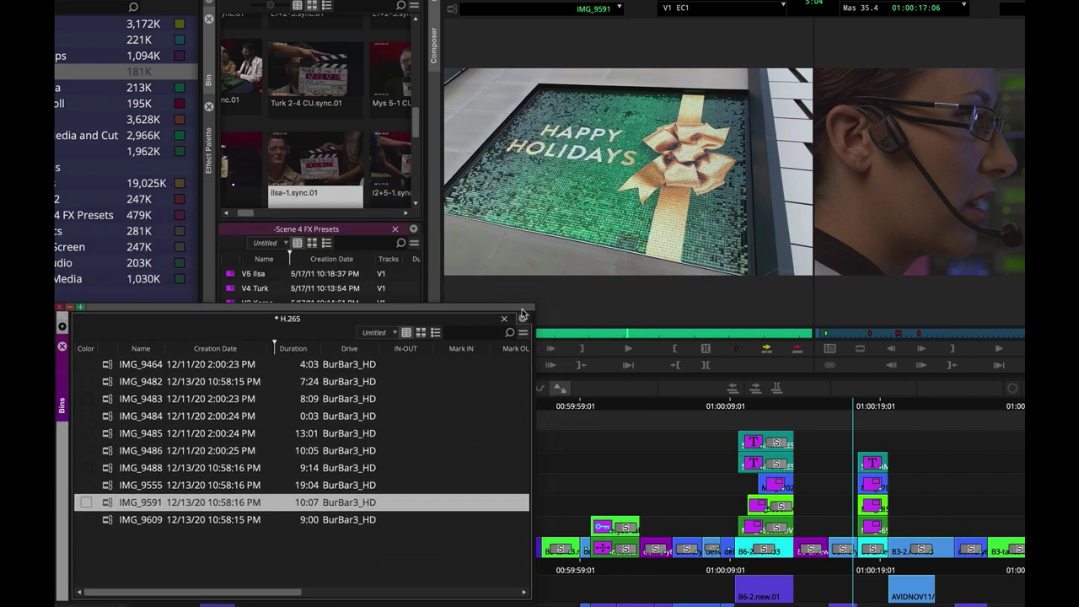
click(633, 344)
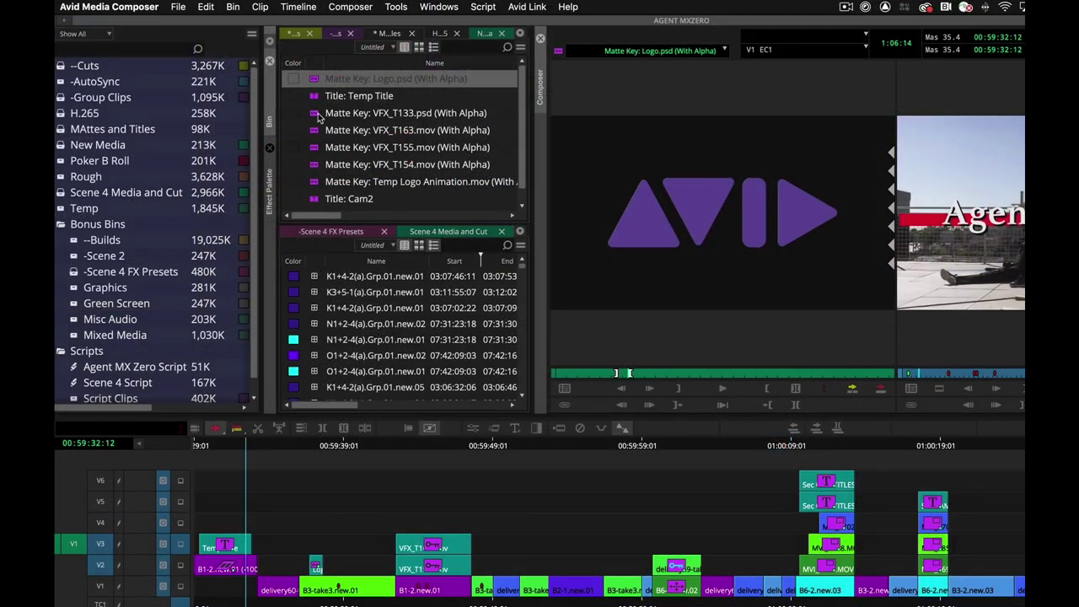
double_click(317, 97)
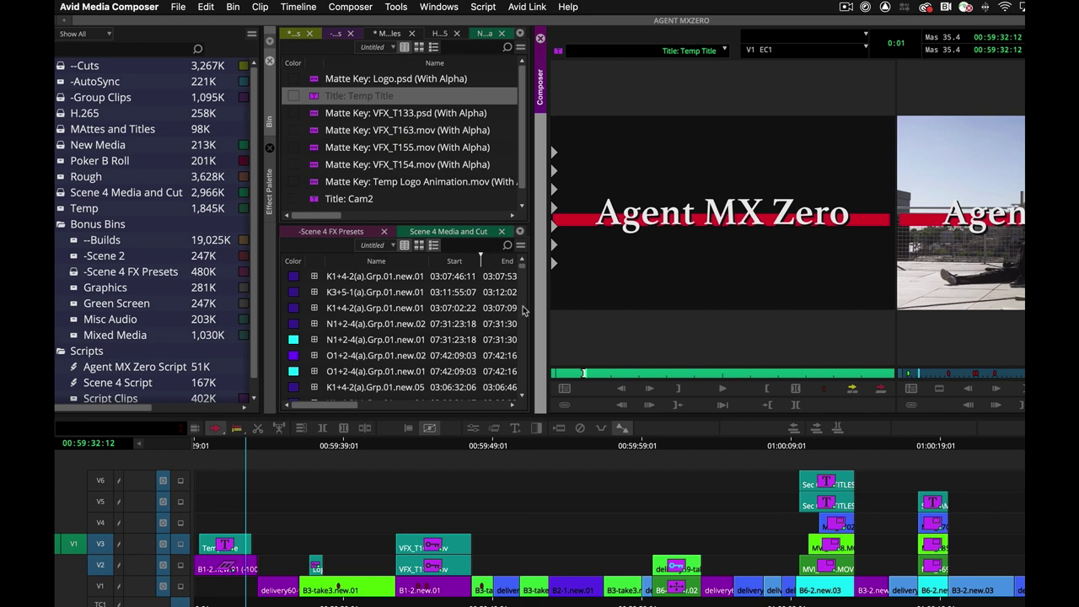
Transcode all clips in the bin to DNxHD LB at the project frame rate on the LaCie drive
click(316, 200)
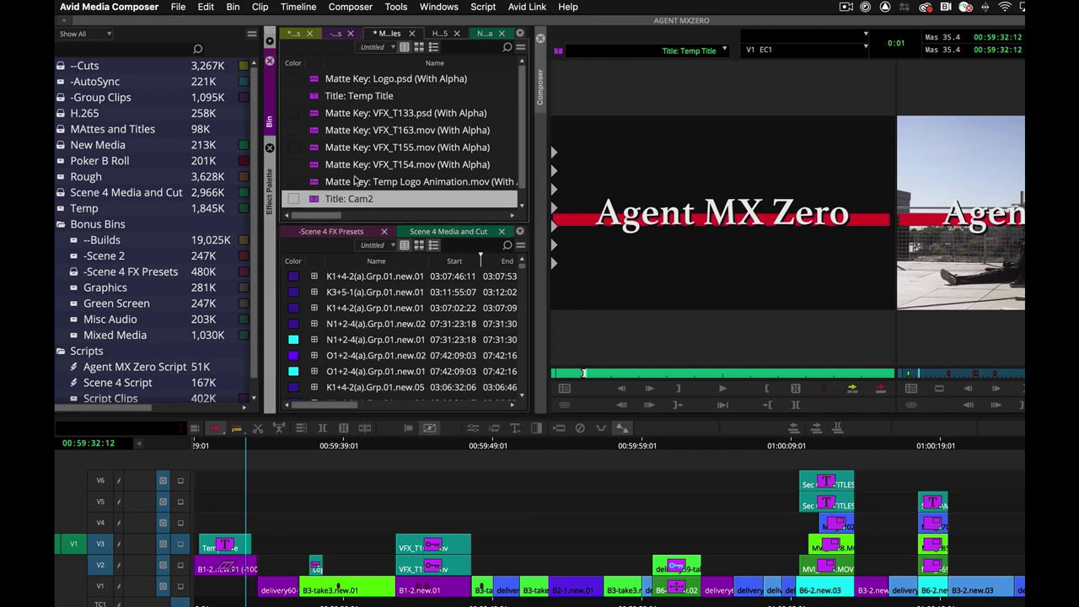
key(super+a)
right_click(319, 121)
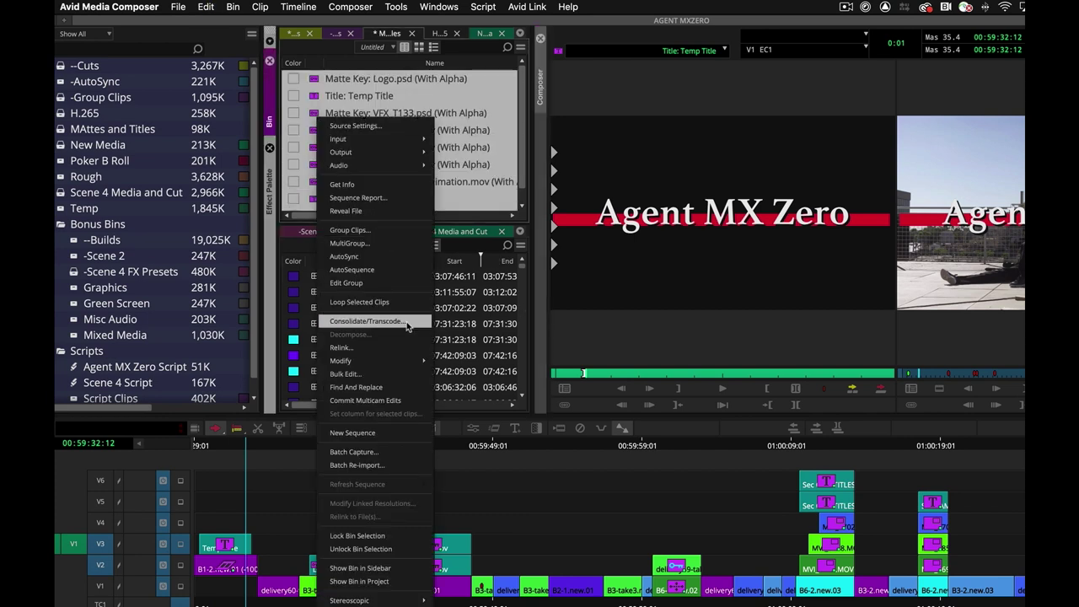
click(368, 321)
click(435, 197)
click(446, 256)
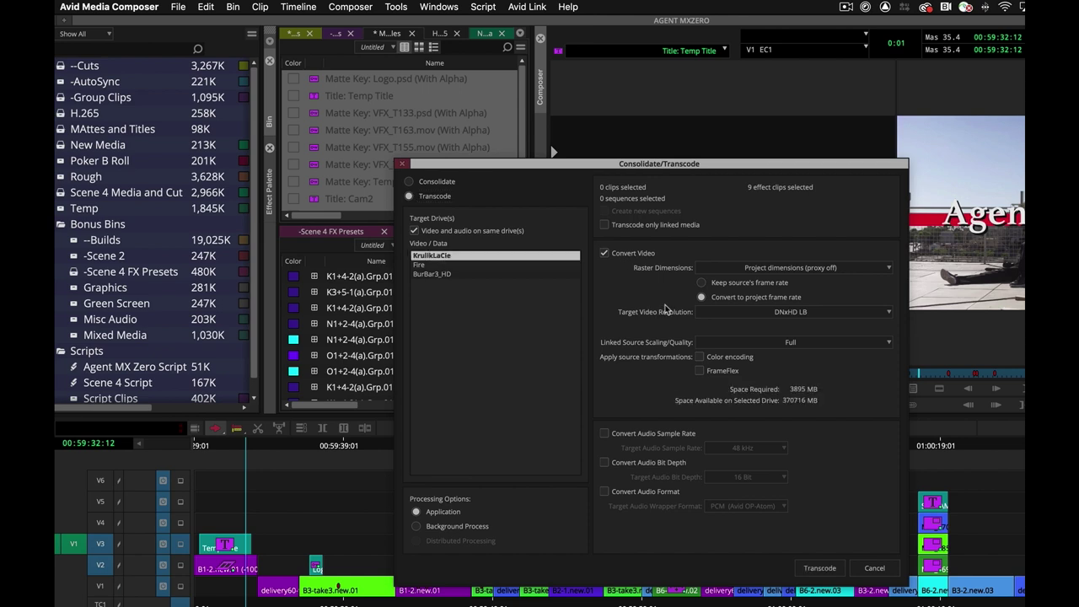
click(823, 314)
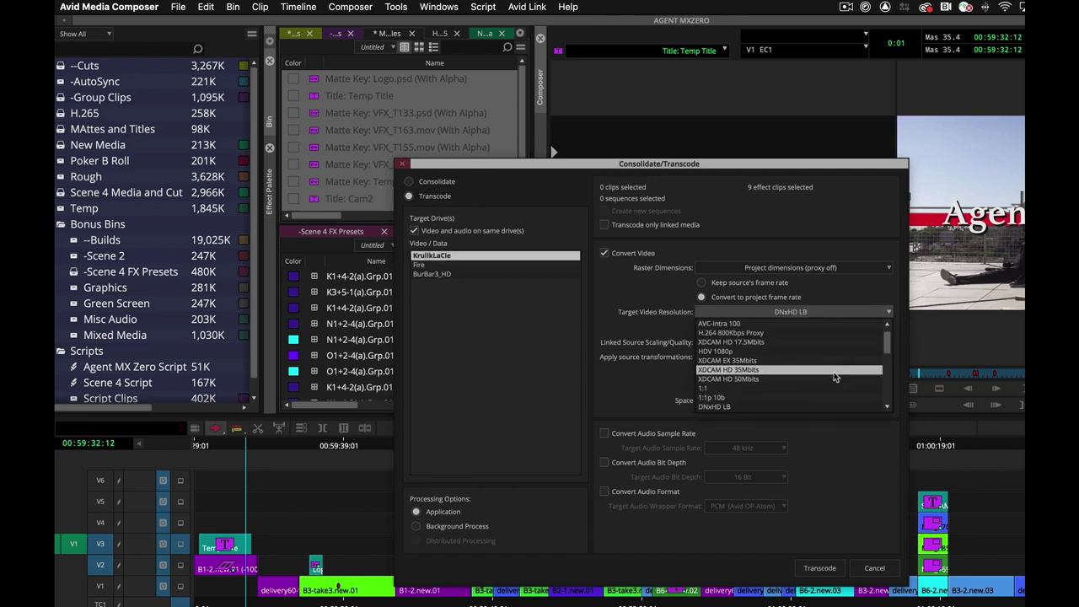
click(831, 406)
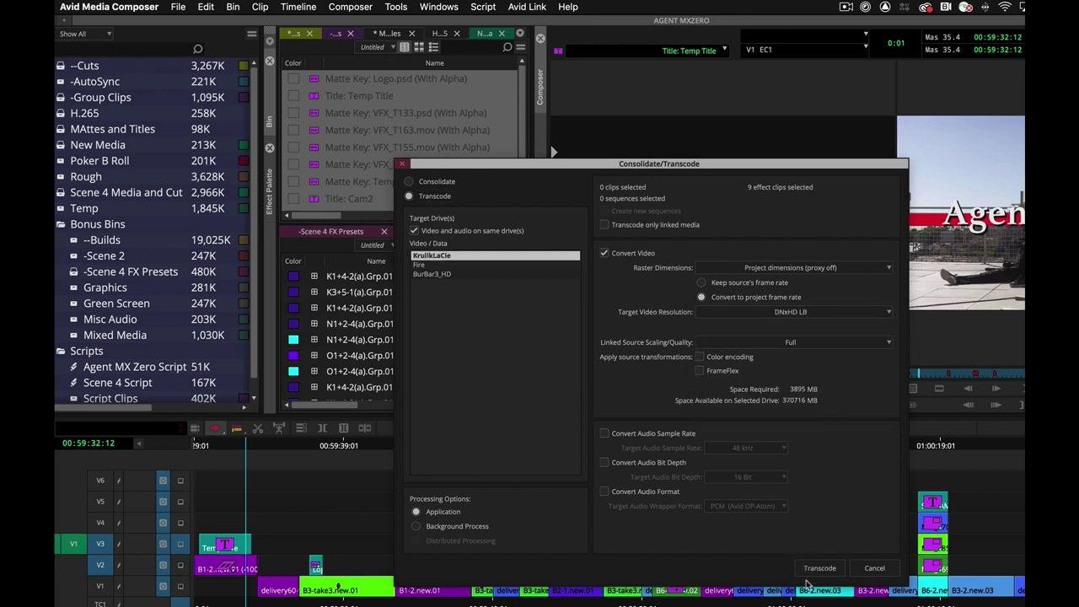
click(819, 569)
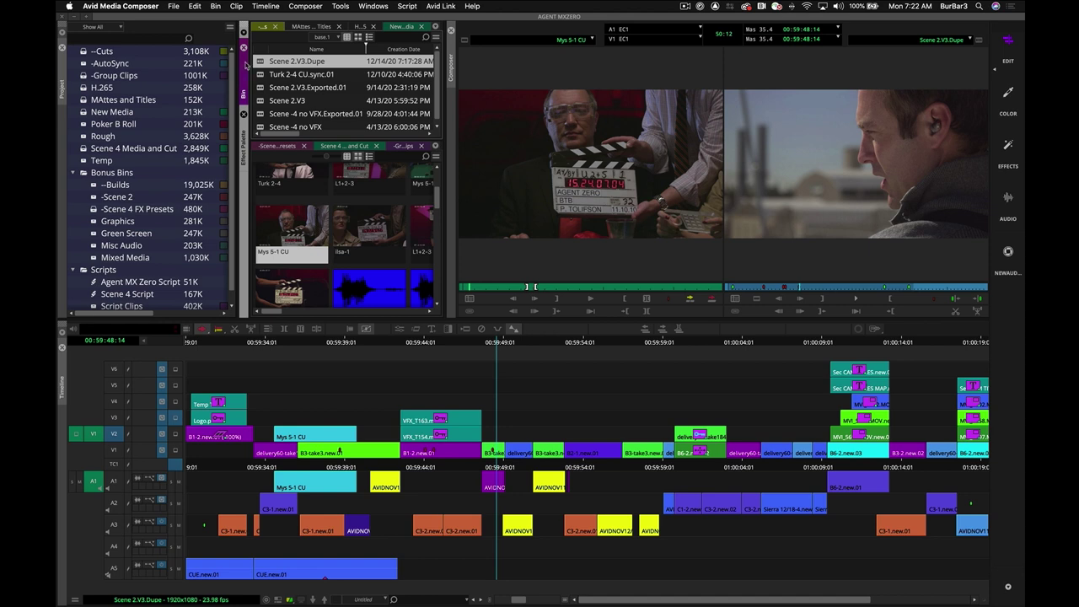
Create a Sequence Report for Scene 2.V3.Dupe and scroll through the resulting TO.txt
right_click(259, 64)
click(295, 126)
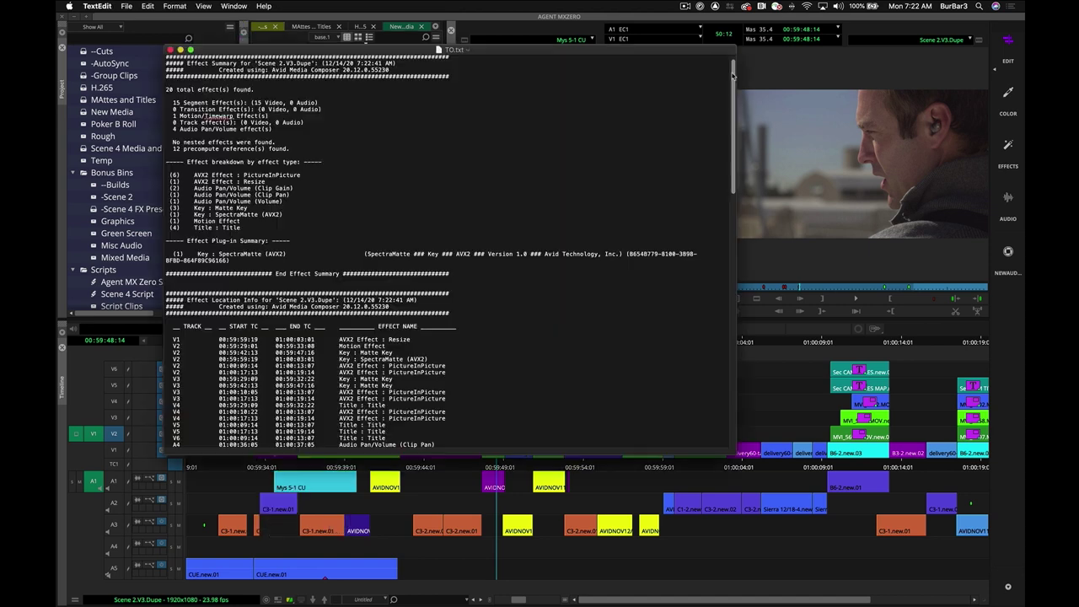
scroll(739, 123, down, 10)
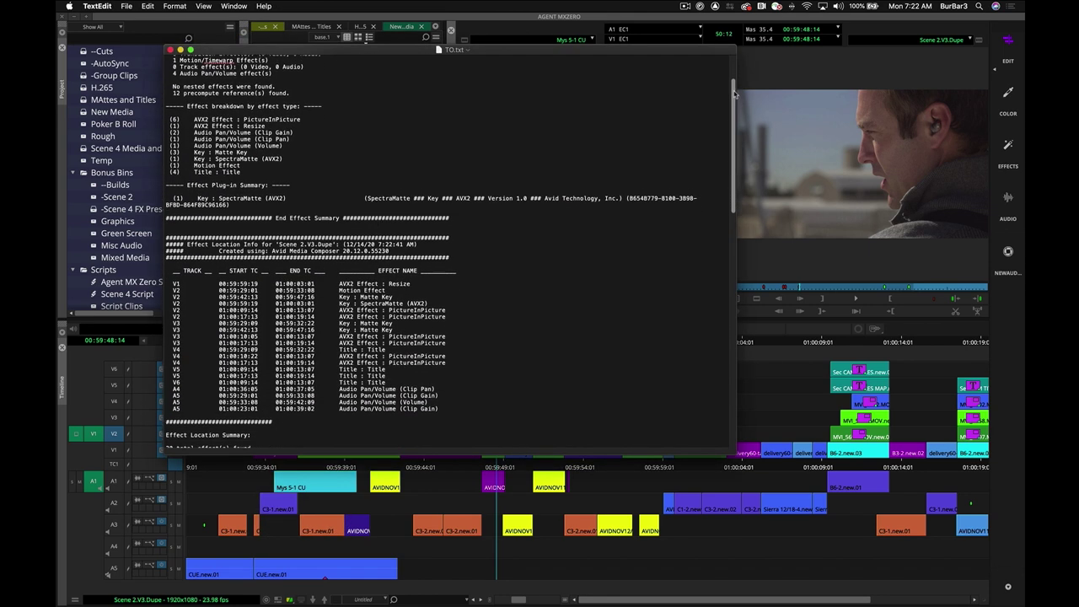
drag(738, 124, 747, 232)
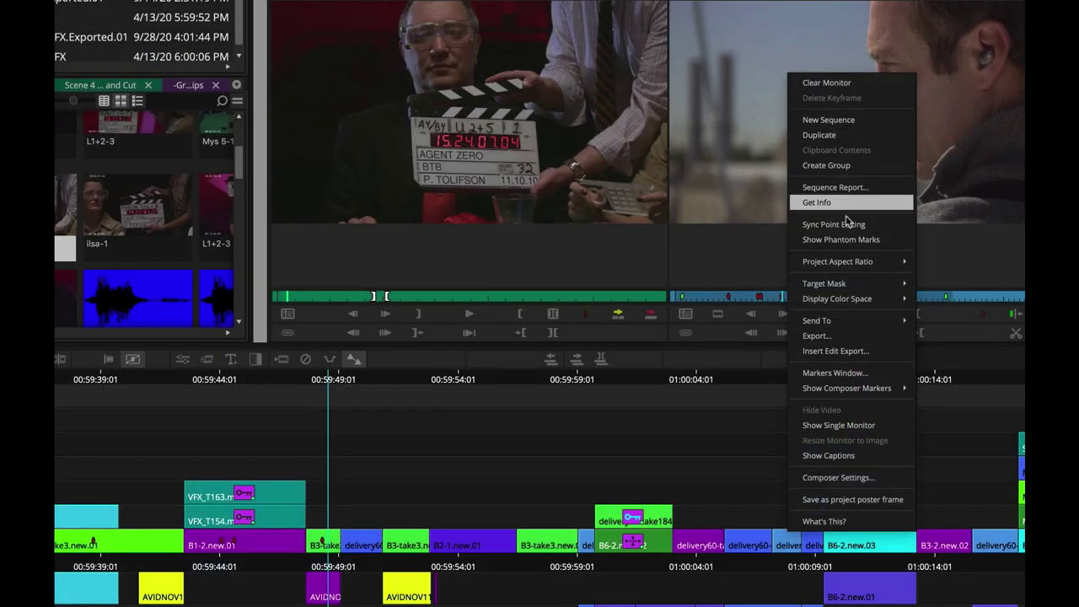
Run the AAF export with copied media, choosing Scene 2.V3 as the sequence whose video media is excluded
key(Escape)
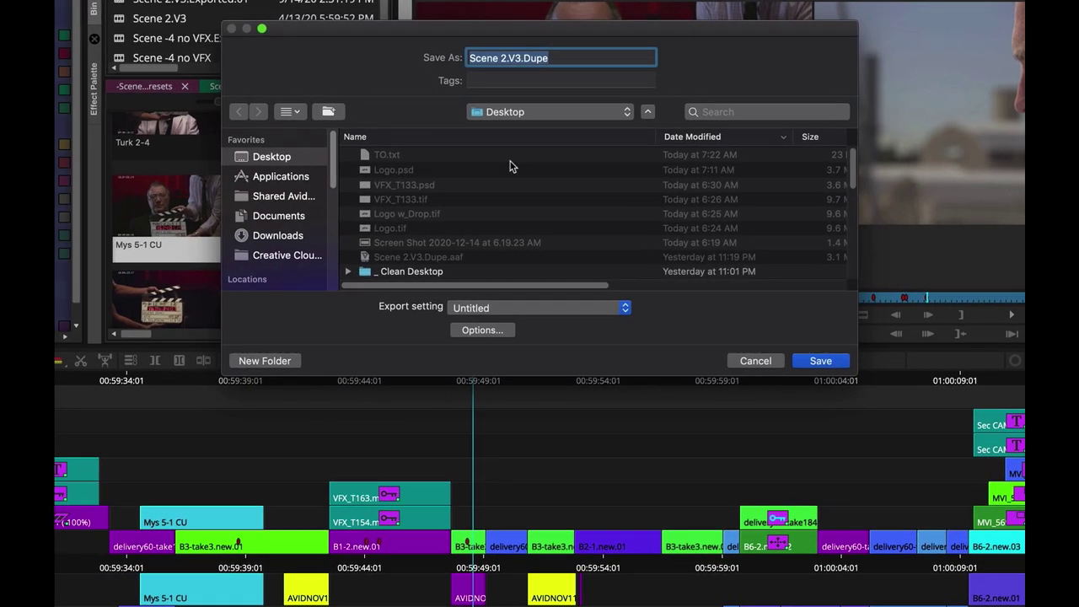
click(481, 331)
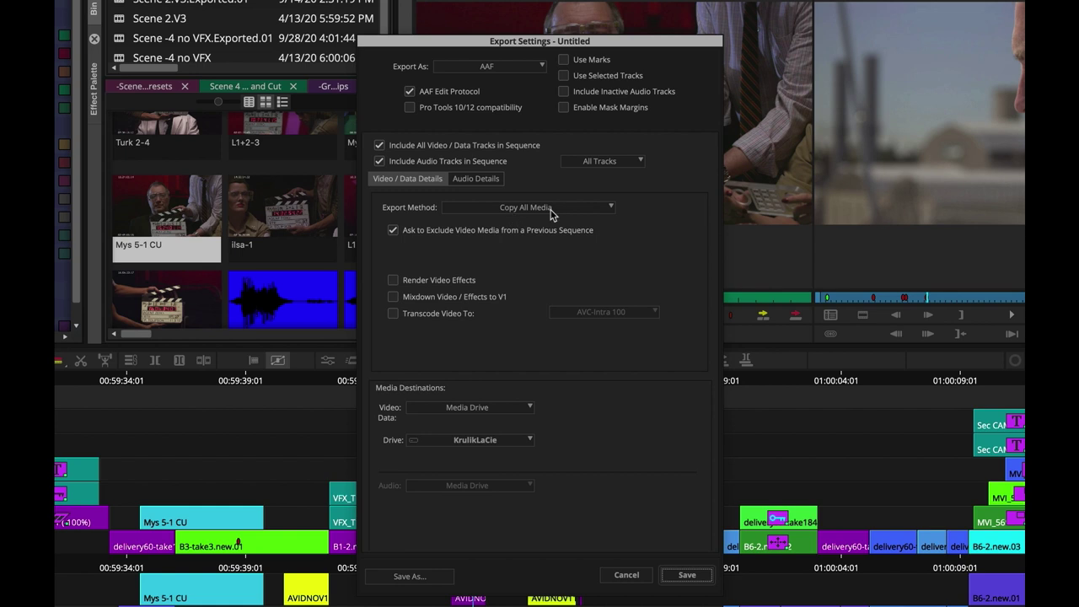
click(408, 234)
click(434, 239)
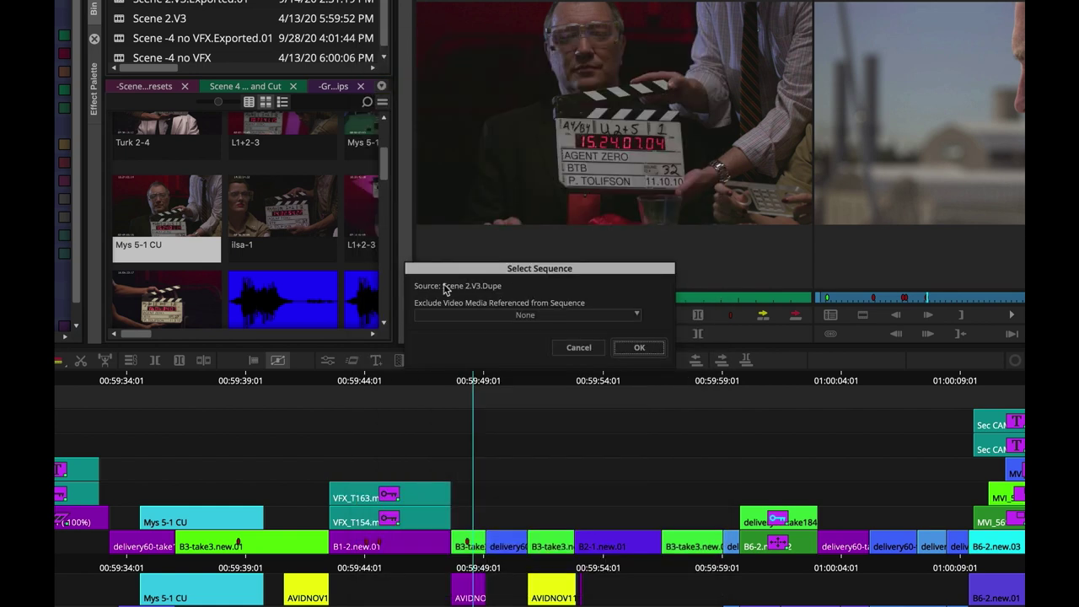
click(527, 317)
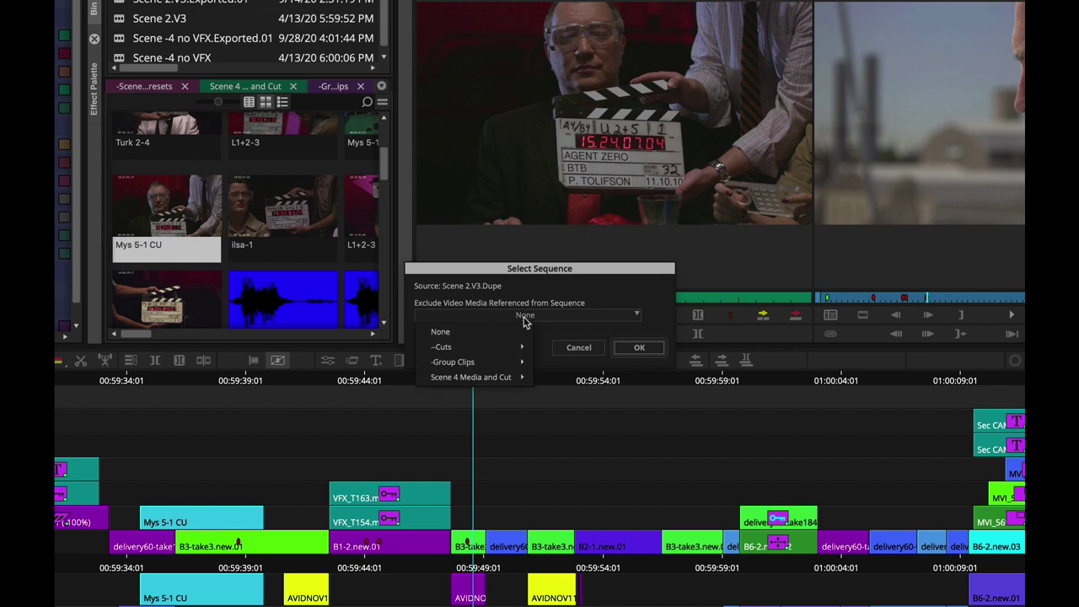
mouse_move(506, 347)
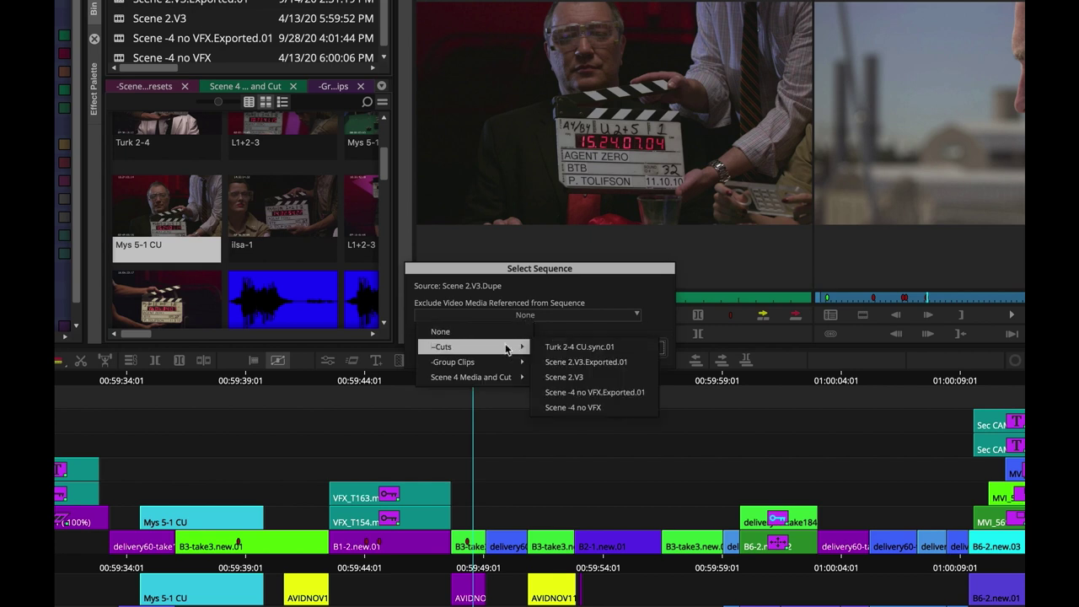
click(630, 379)
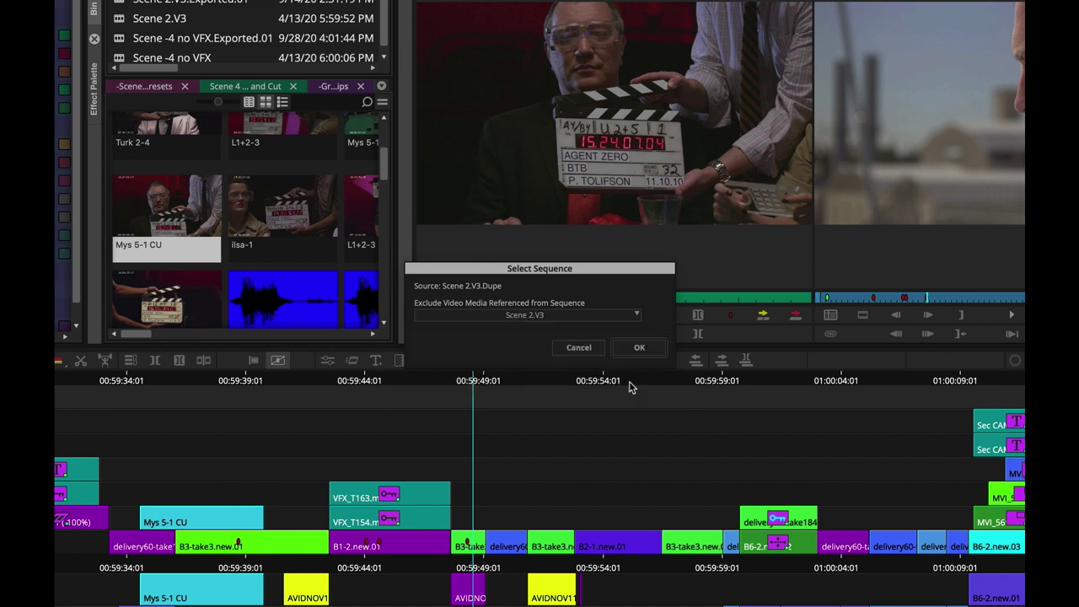
click(640, 348)
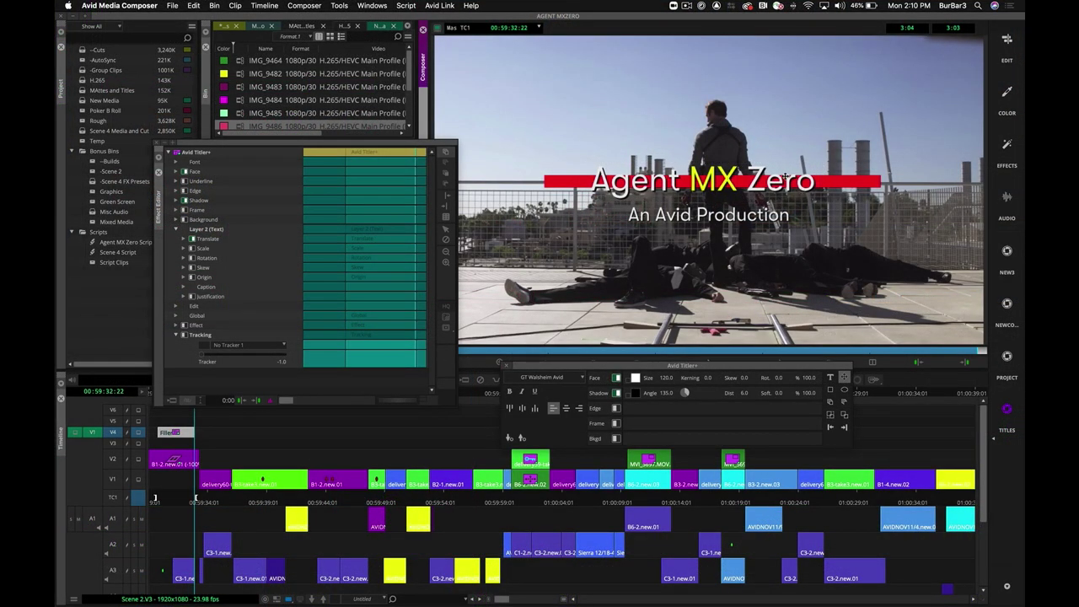
Create a new Titler+ text box on the frame reading 'Agent MX Zero'
click(770, 166)
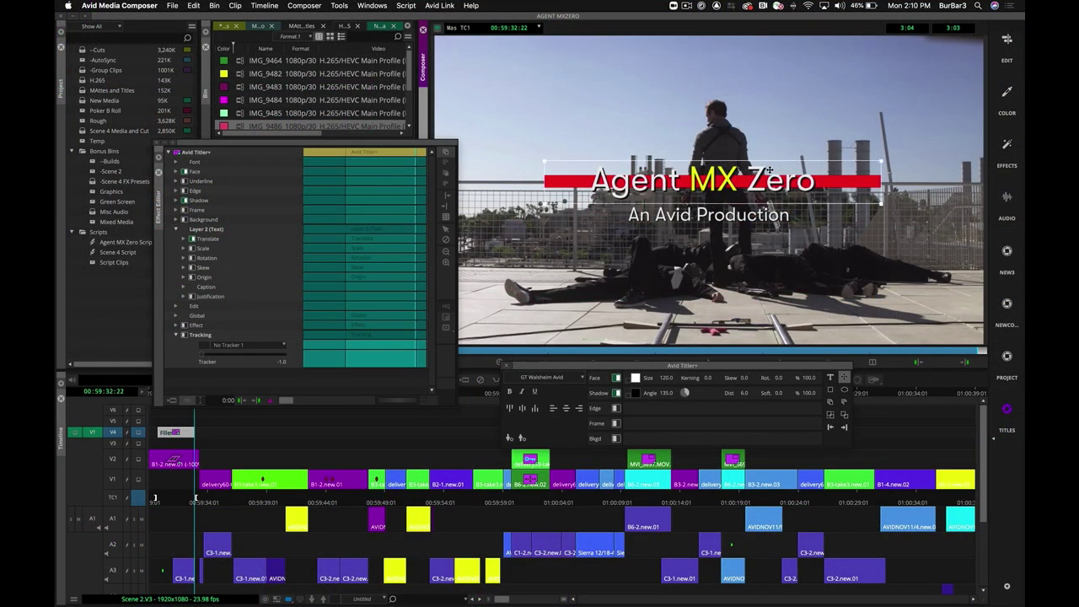
click(769, 260)
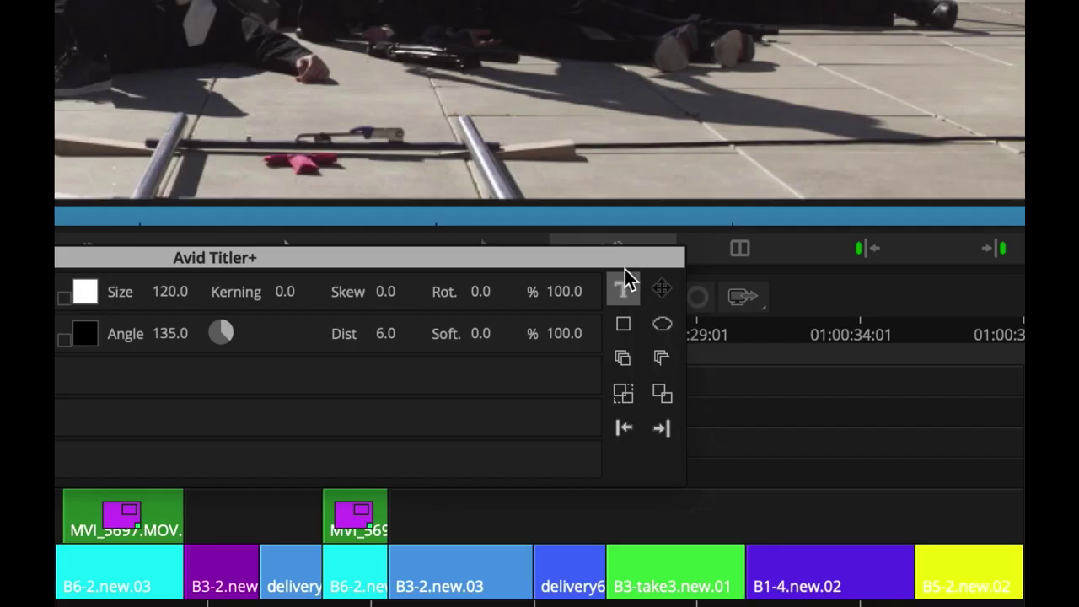
click(828, 377)
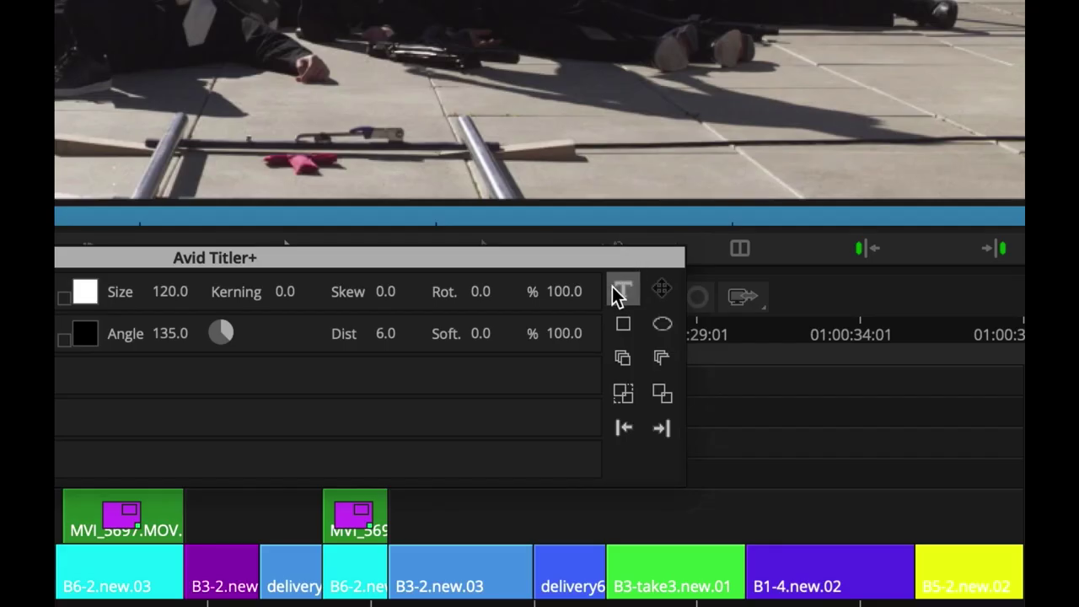
click(667, 294)
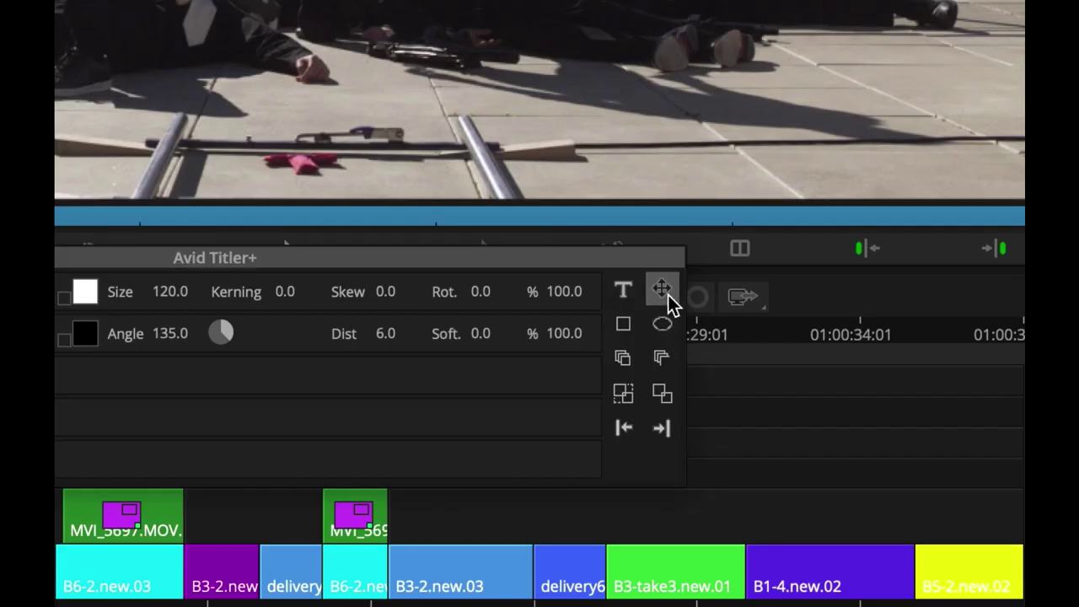
click(626, 295)
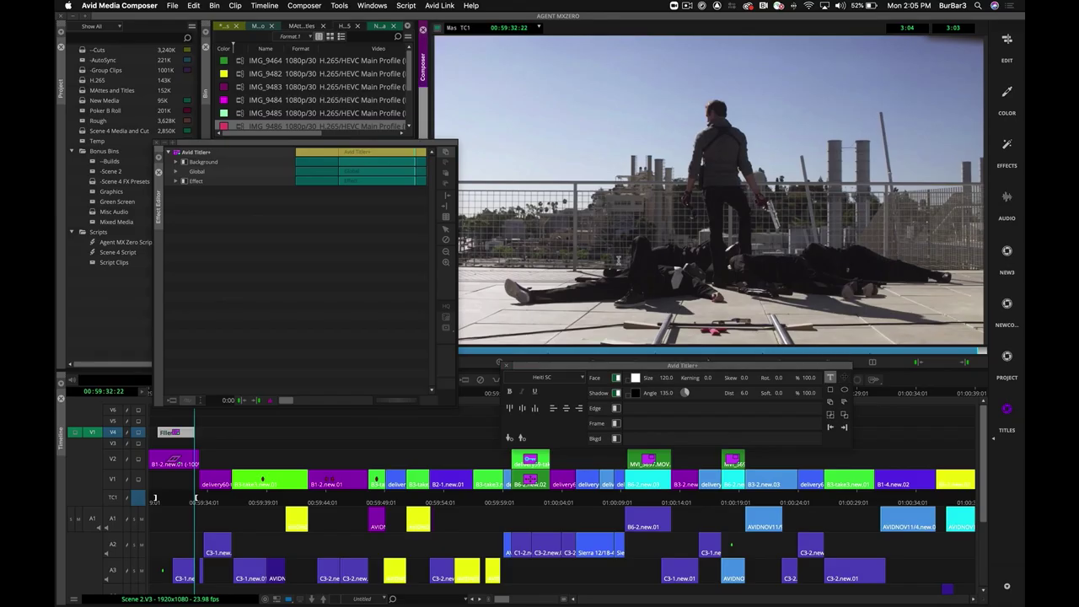
click(548, 247)
text(Age)
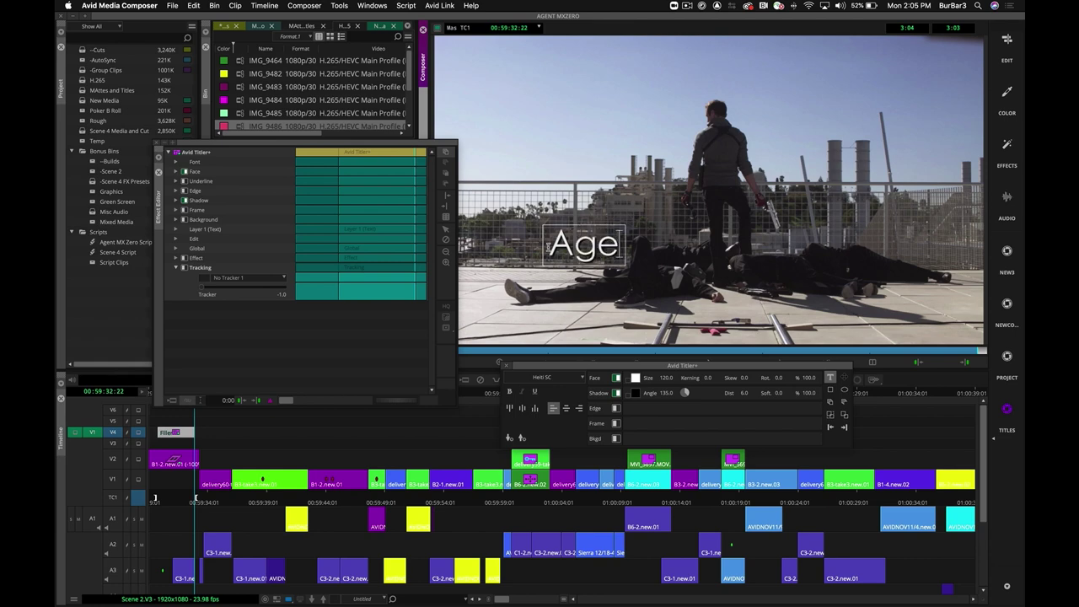
text(nt MX)
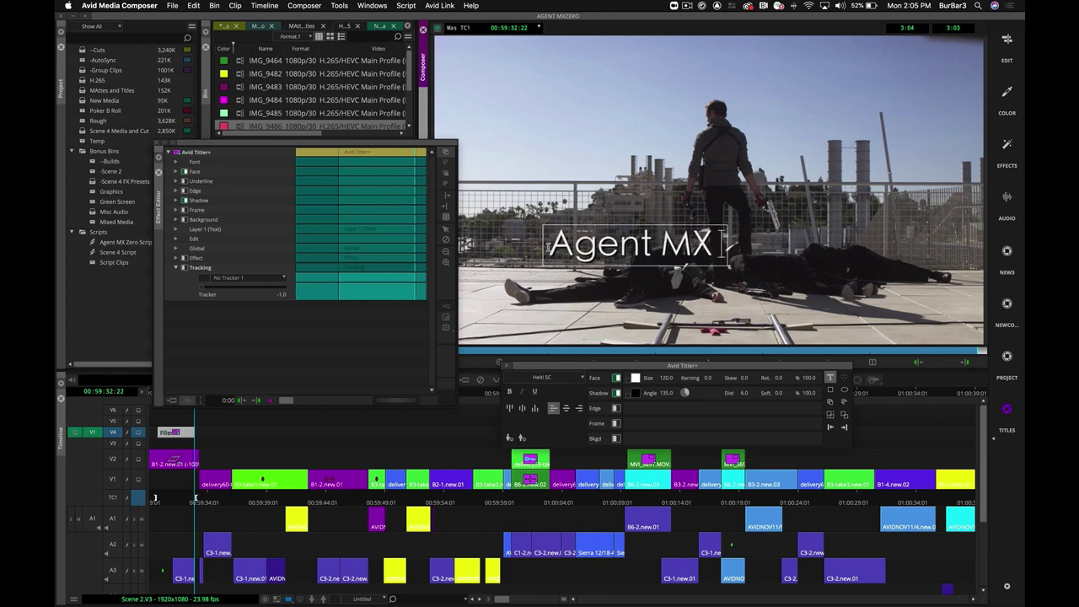
text( Zer)
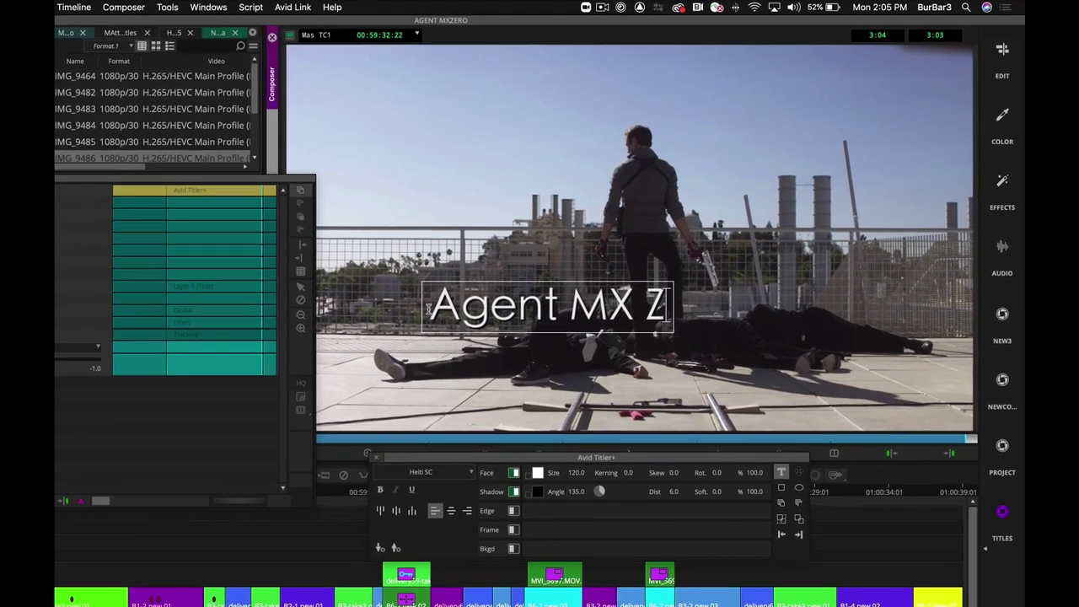
text(o)
Drag the Agent MX Zero title toward the frame centre and select the word MX
click(575, 305)
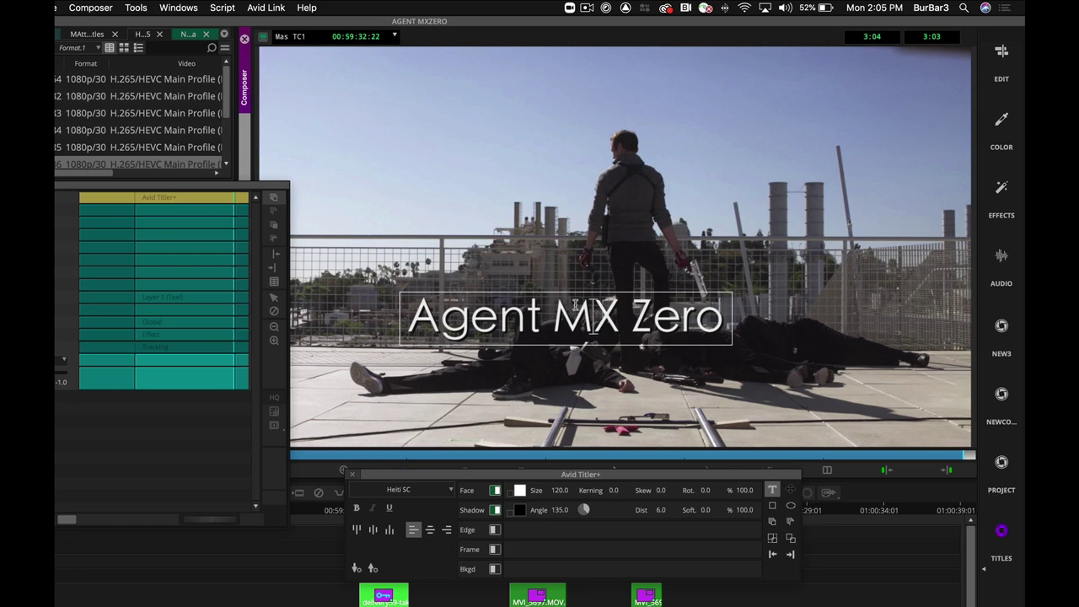
key(Escape)
drag(617, 345, 672, 301)
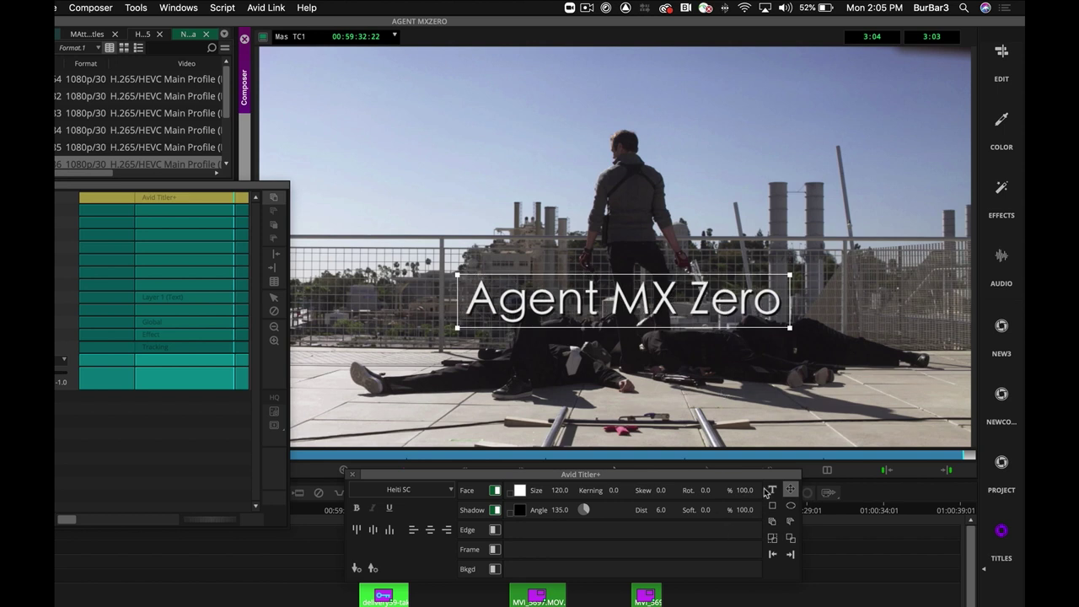
double_click(690, 301)
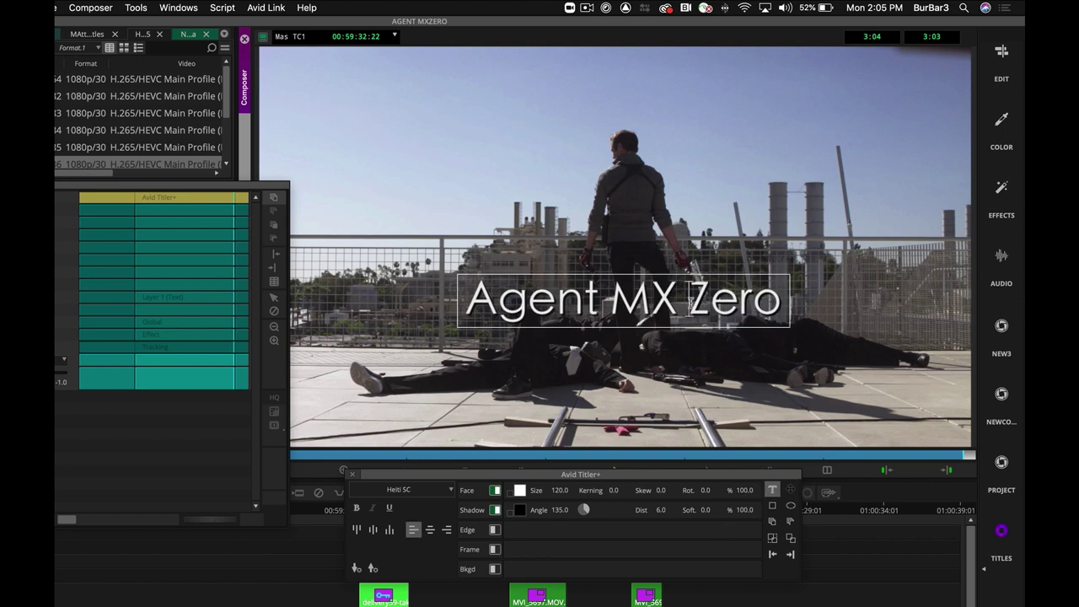
key(BackSpace)
drag(611, 297, 677, 297)
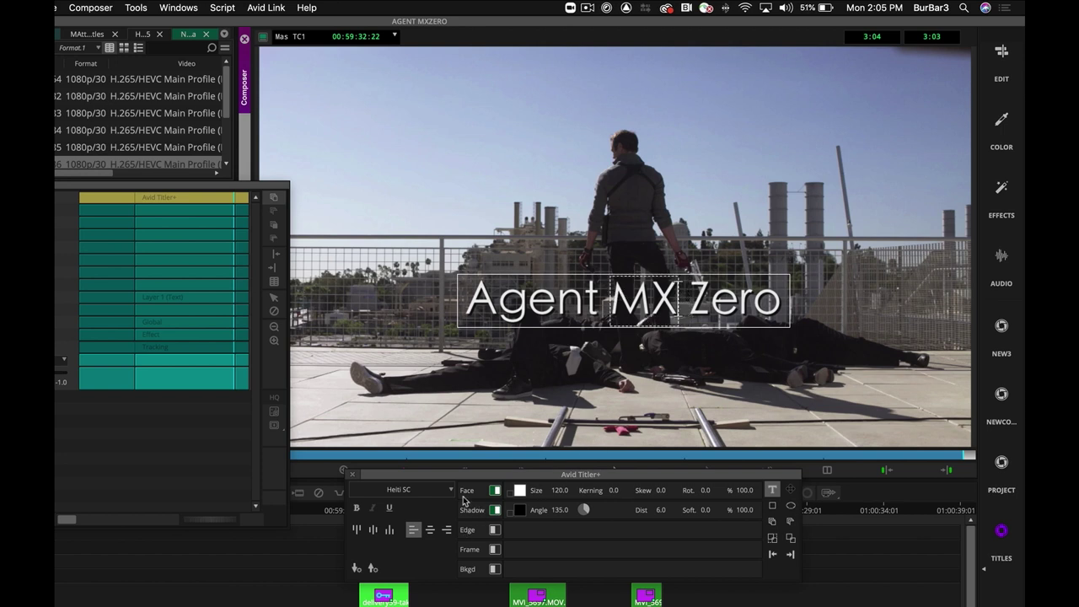
Colour the MX letters yellow and stretch the title box wider to the right
click(516, 490)
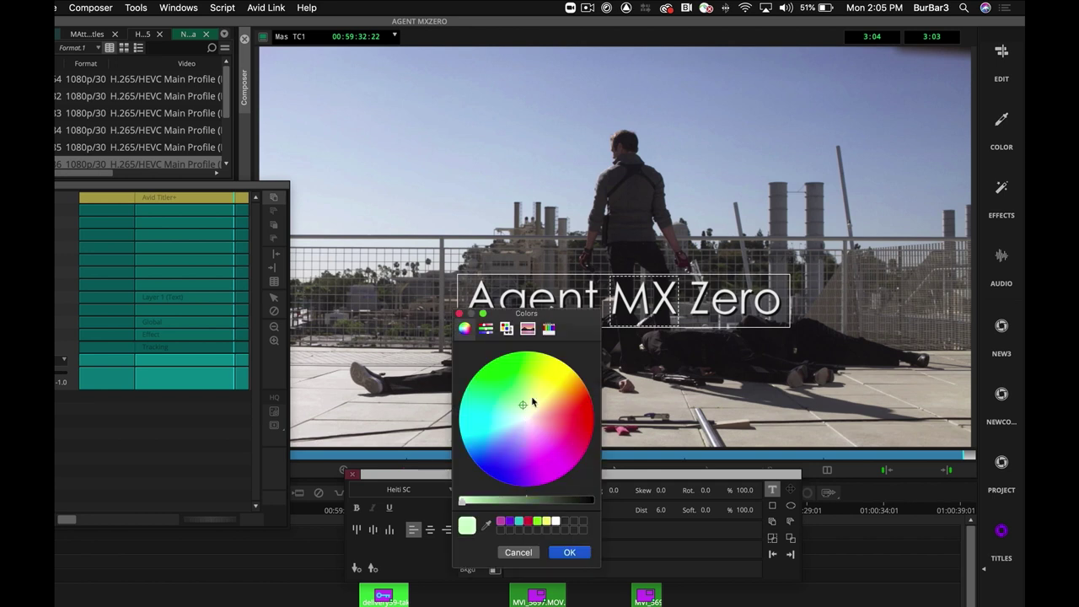
click(567, 552)
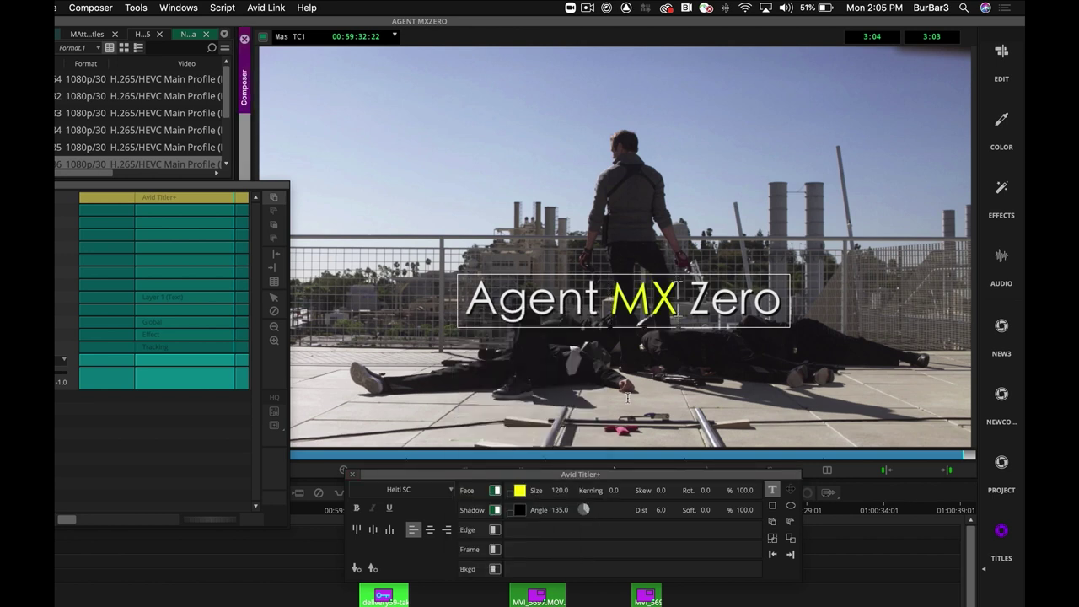
click(682, 329)
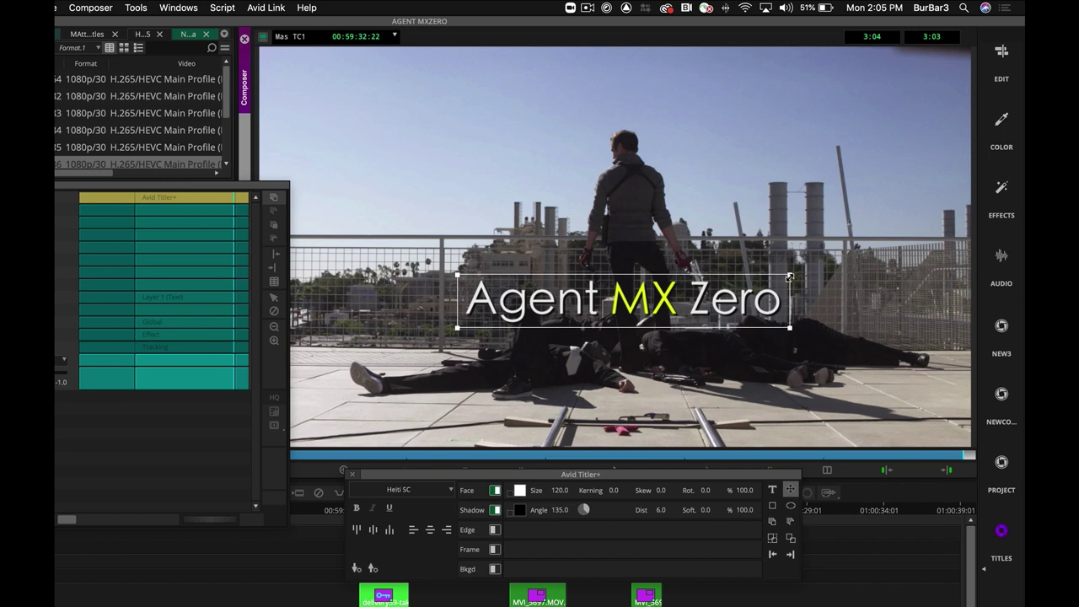
drag(792, 329, 806, 355)
drag(790, 301, 871, 291)
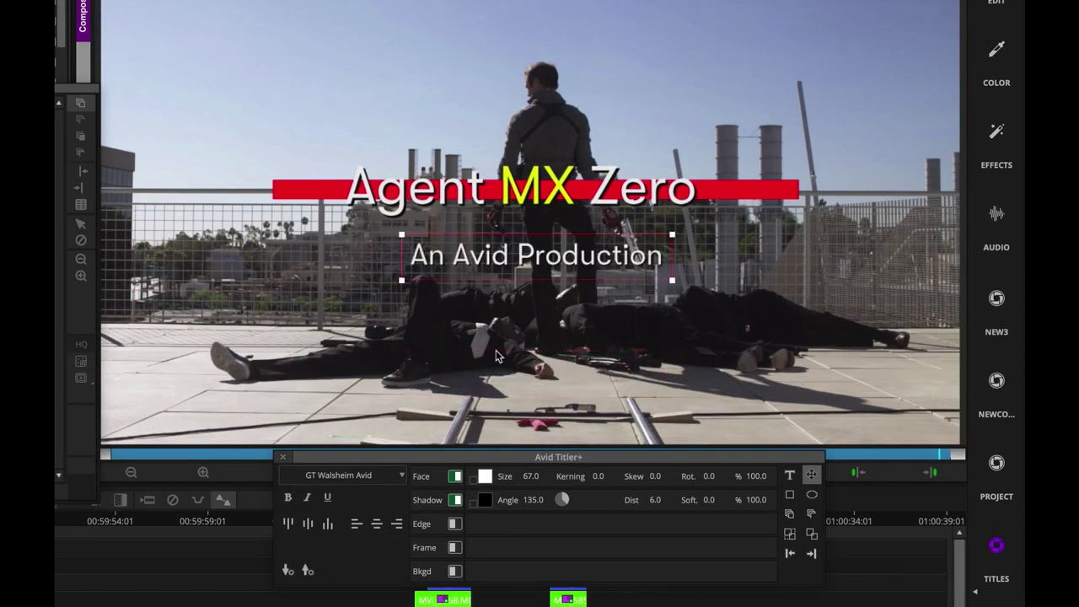
Try the justification options on the title lines, leaving horizontal justification off
click(374, 524)
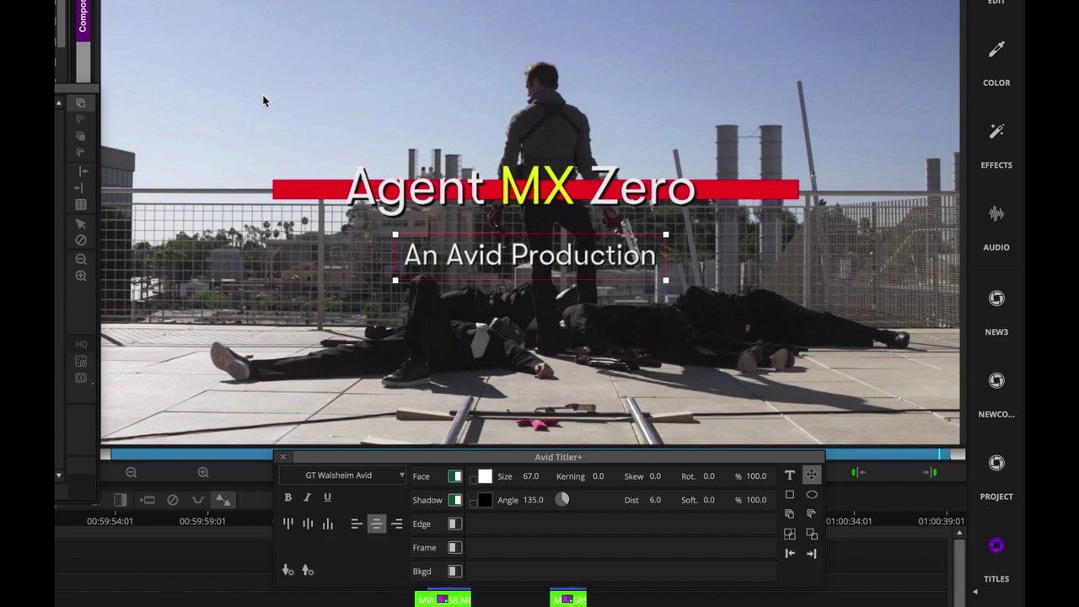
click(288, 524)
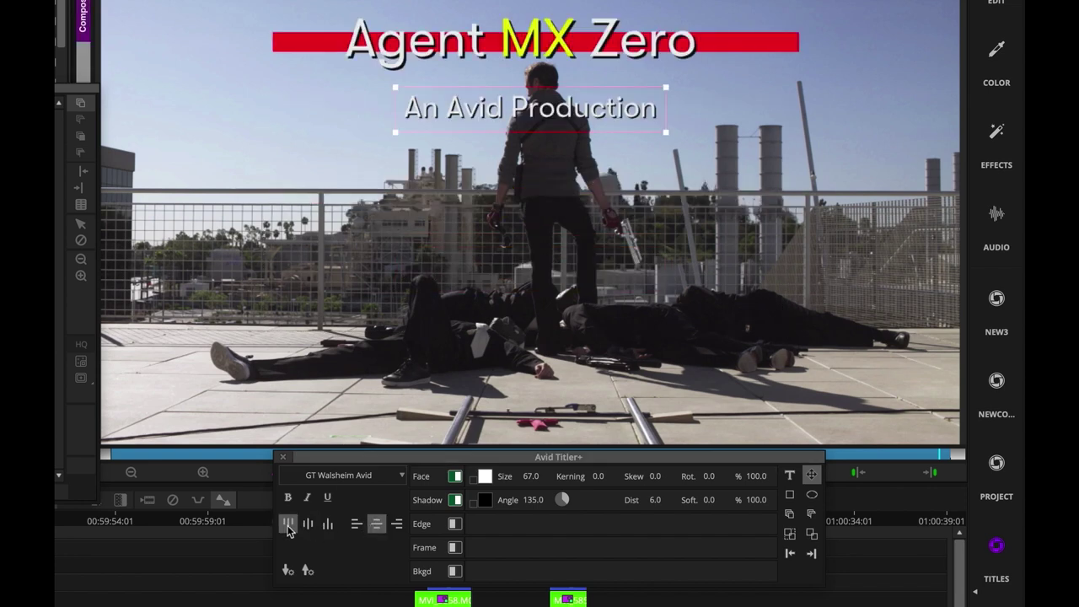
click(329, 524)
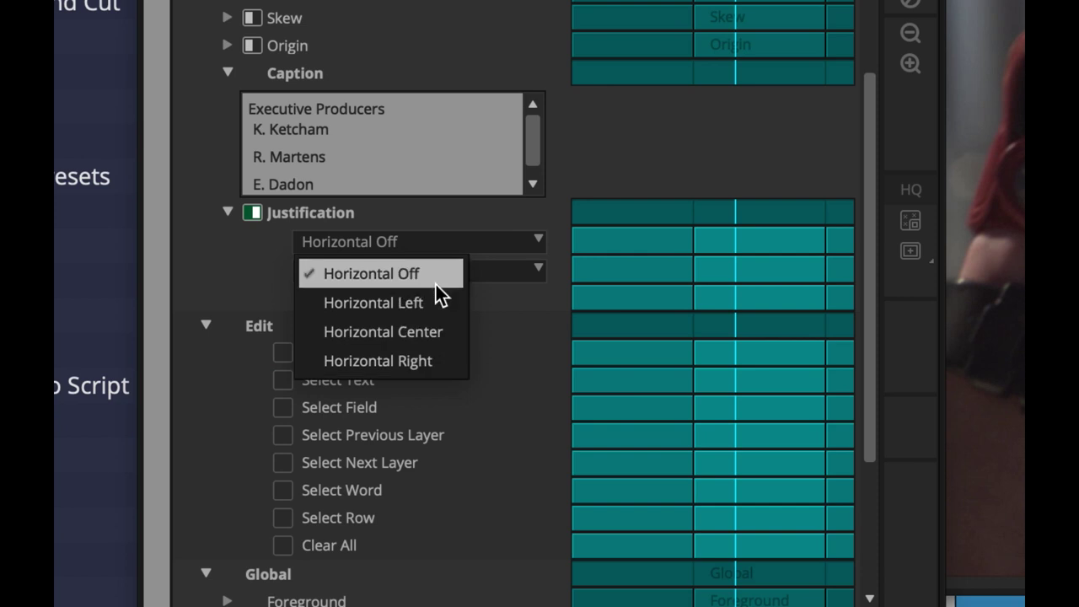
click(474, 362)
click(481, 270)
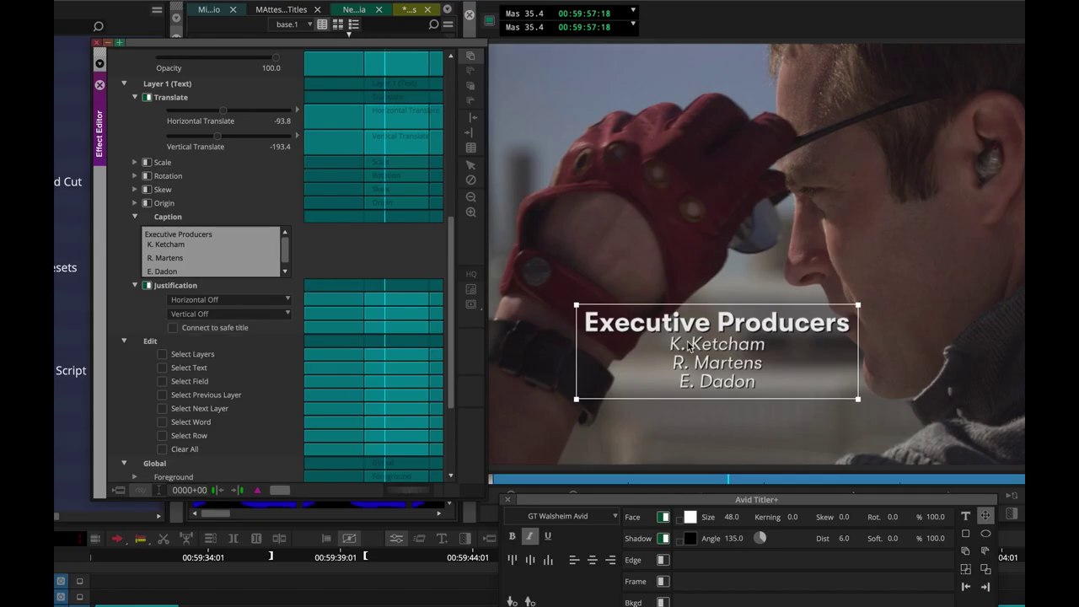
Centre-justify the three producer name lines under Executive Producers
click(689, 345)
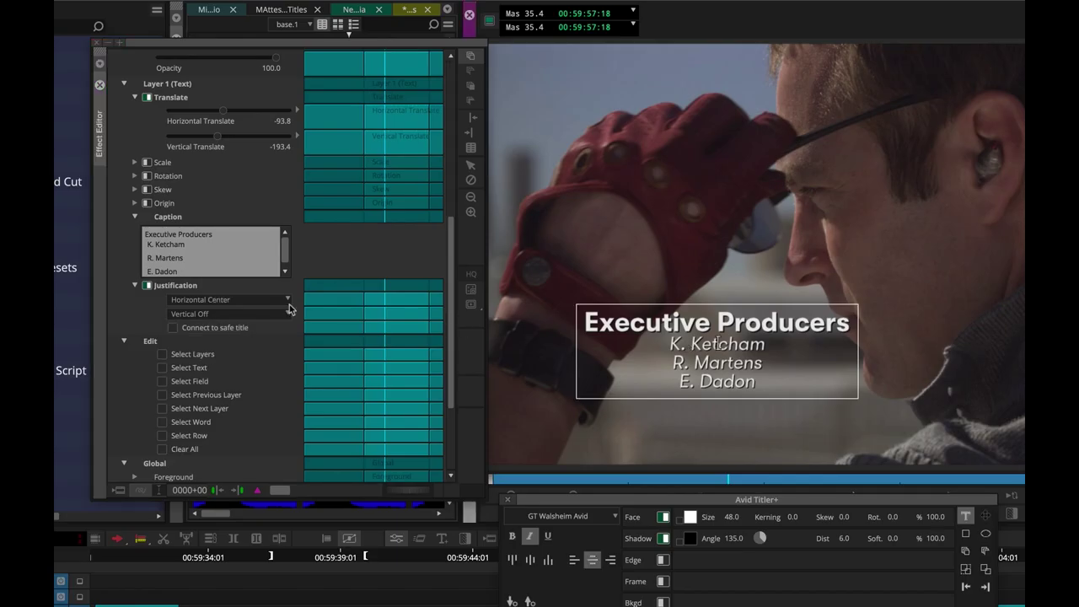
click(227, 300)
click(206, 330)
key(Down)
click(228, 299)
click(243, 336)
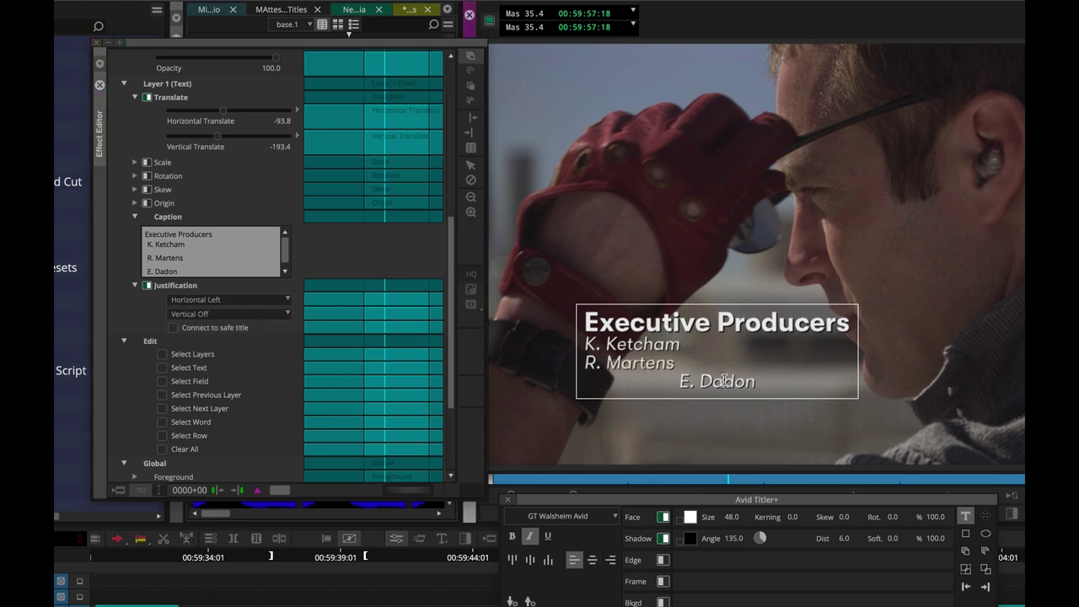
key(Down)
click(227, 300)
click(211, 329)
drag(588, 344, 663, 383)
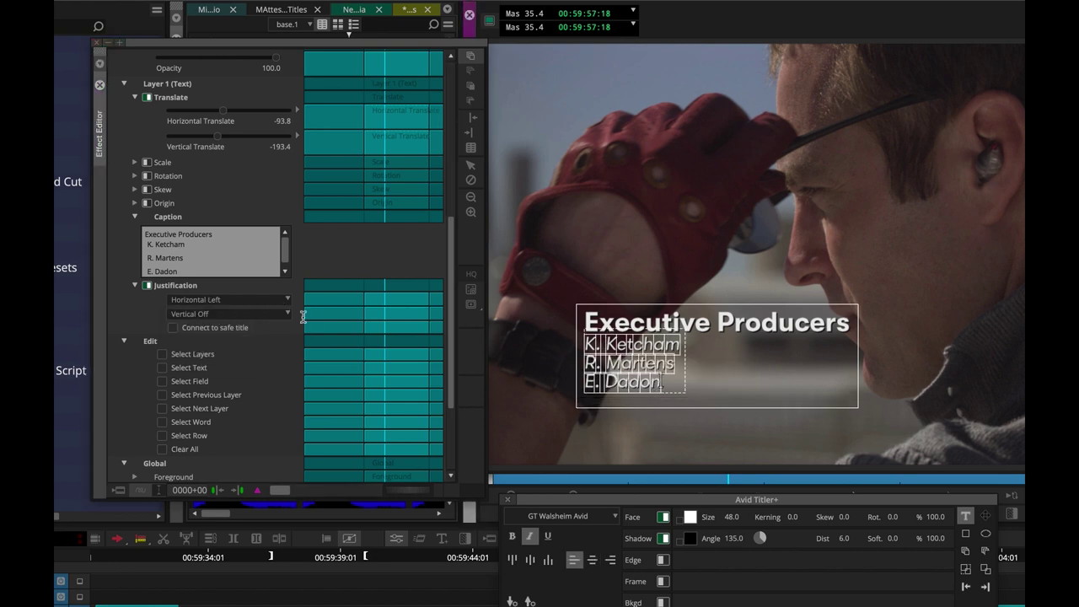
click(227, 310)
click(211, 354)
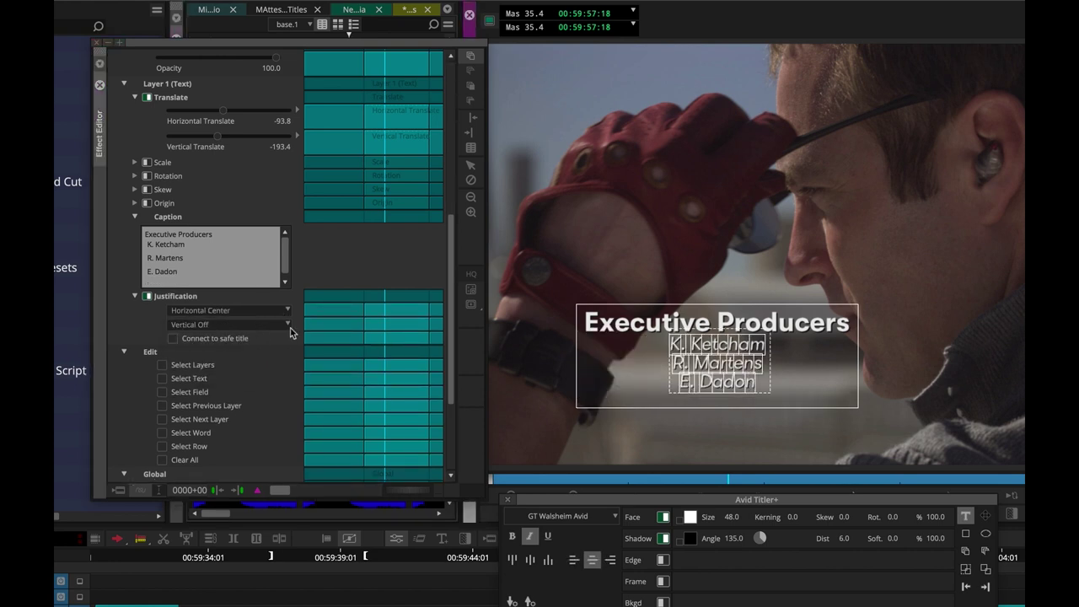
Set the whole title box to Horizontal Center in the frame
click(983, 515)
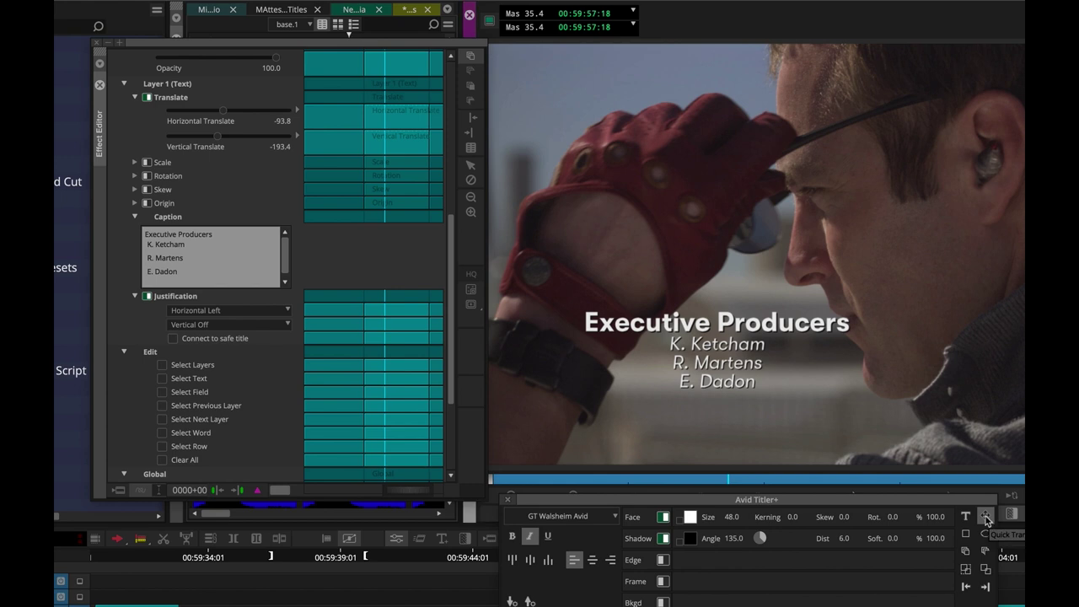
click(270, 310)
click(244, 333)
click(244, 310)
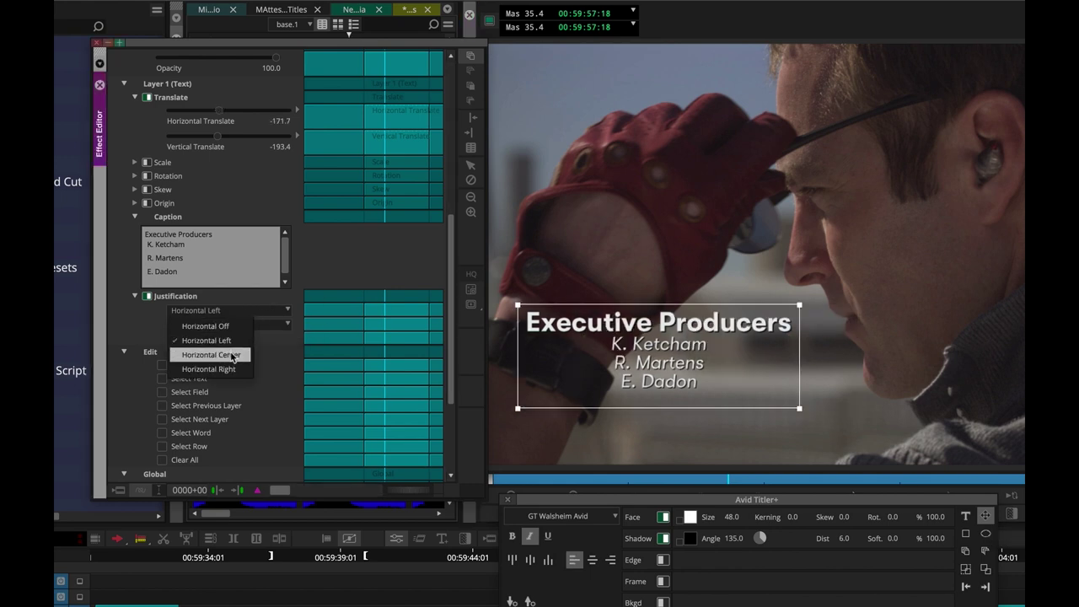
click(232, 354)
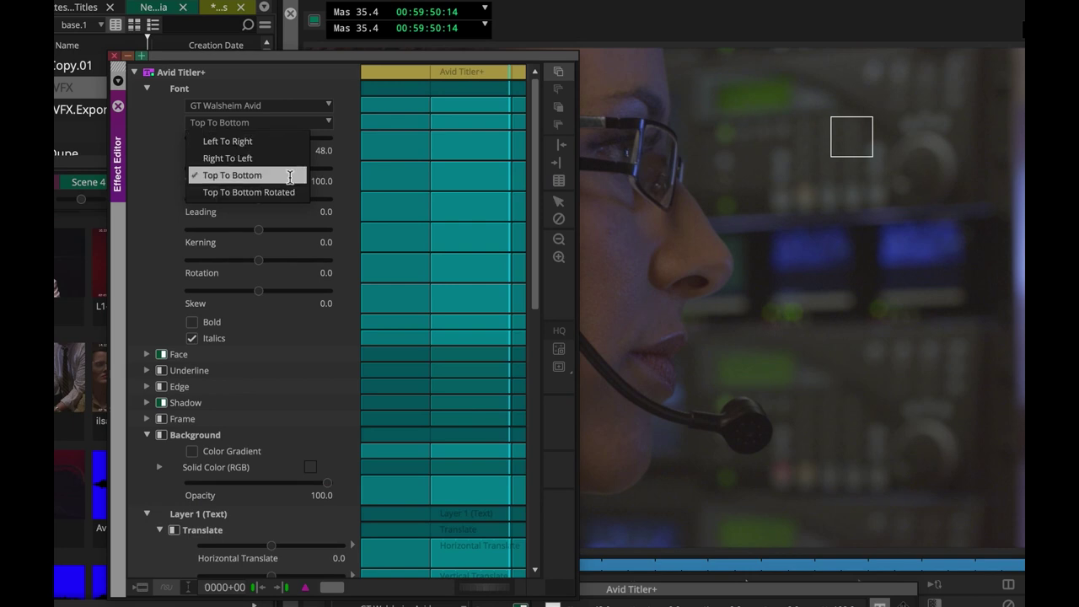
Add a Top To Bottom direction text box reading 'Top to Bottom'
click(289, 177)
click(849, 139)
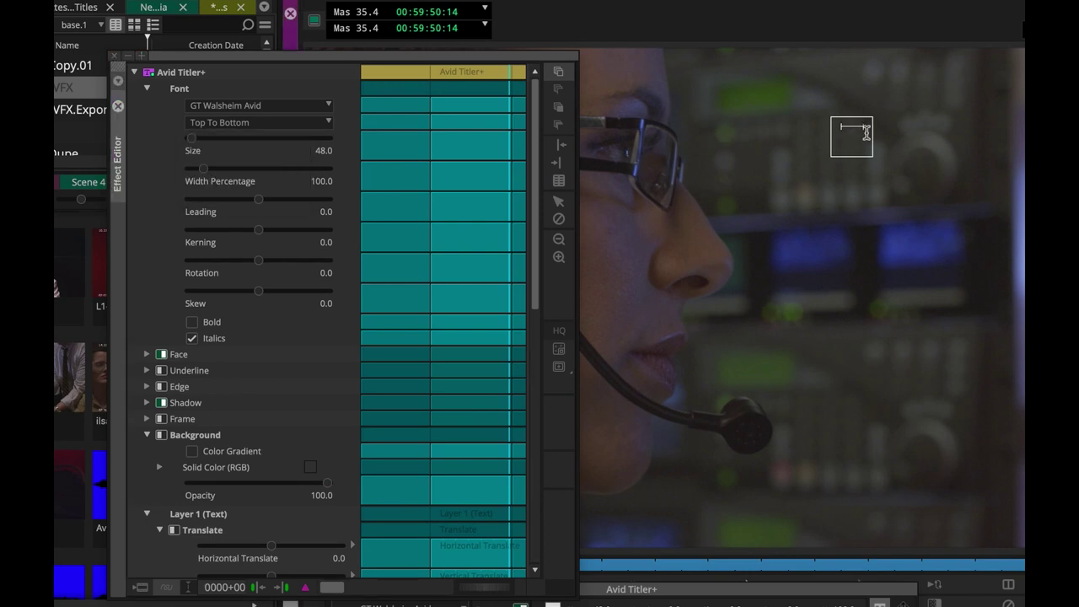
text(Top to Bottom)
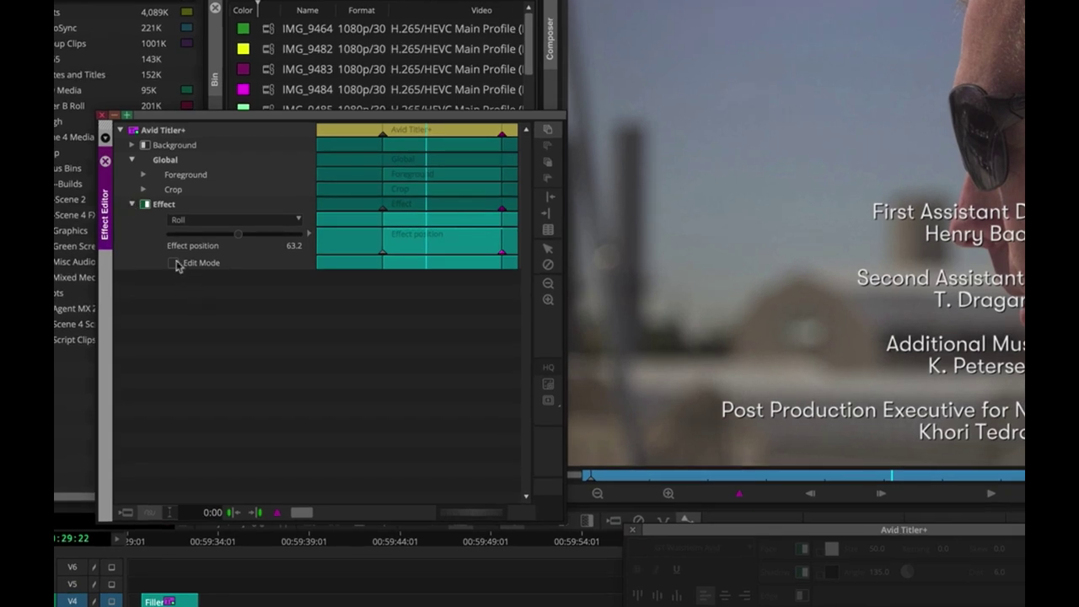
Enable Edit Mode on the rolling credits and select their text block
click(175, 261)
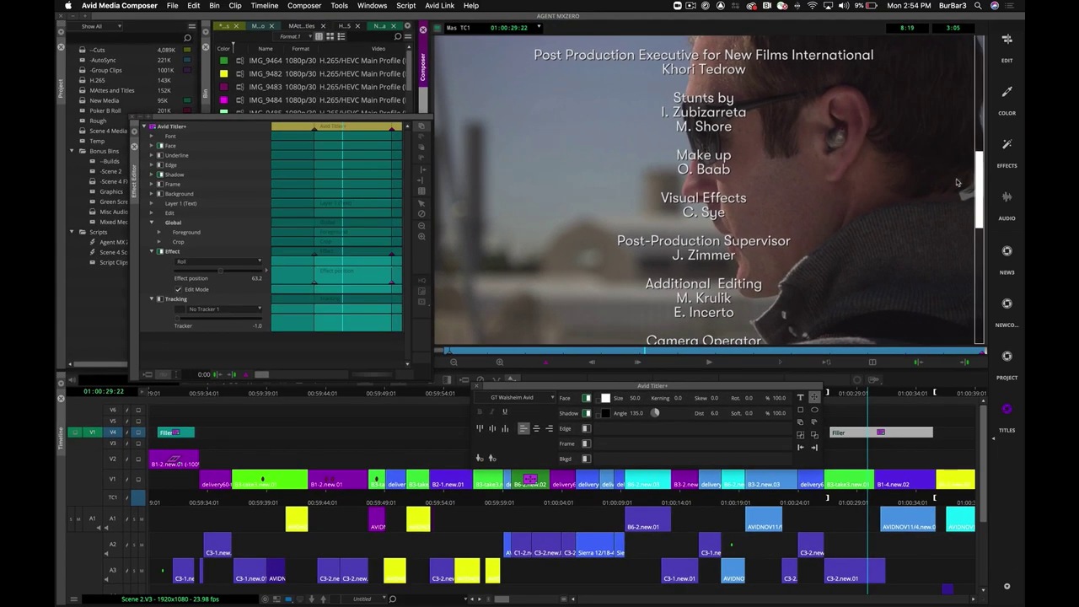
scroll(982, 151, up, 3)
click(693, 190)
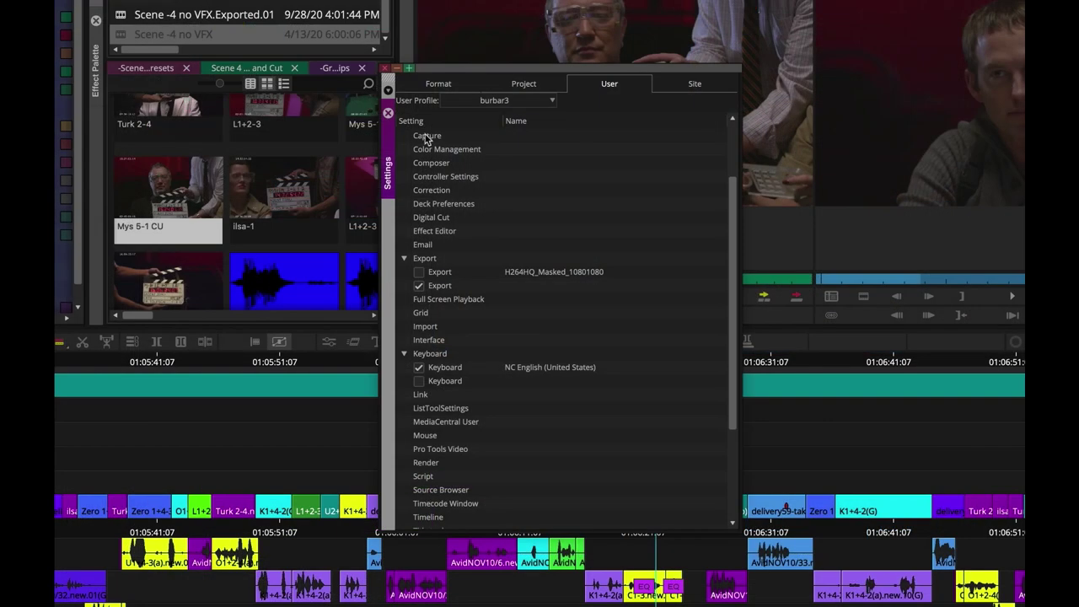
Add the Rec709 to ACES color adapter to Mys 5-1 CU, then browse for a LUT file
click(438, 82)
click(502, 231)
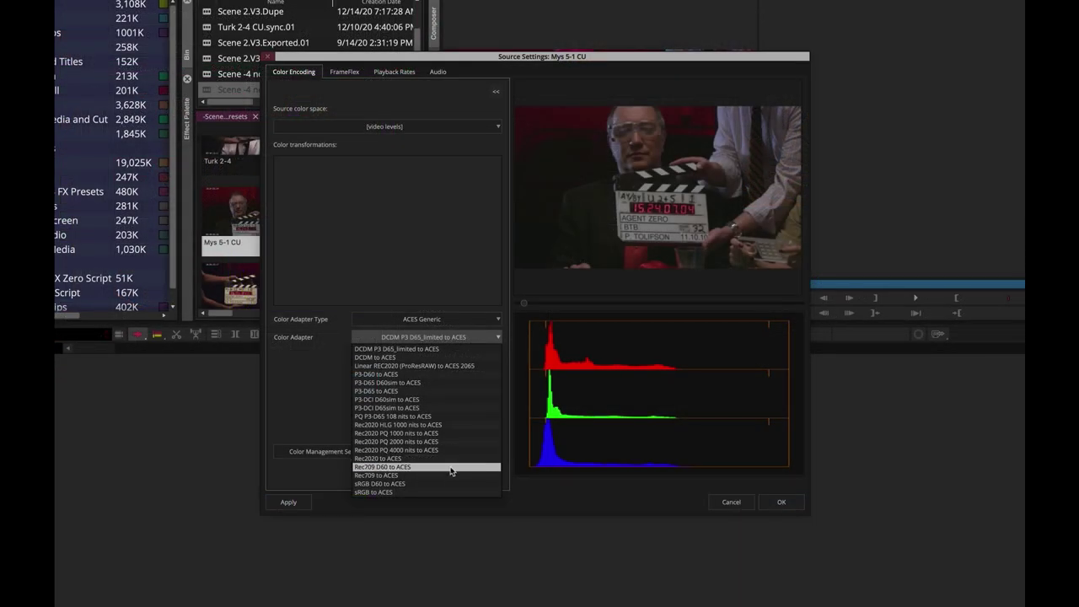
click(451, 476)
click(375, 355)
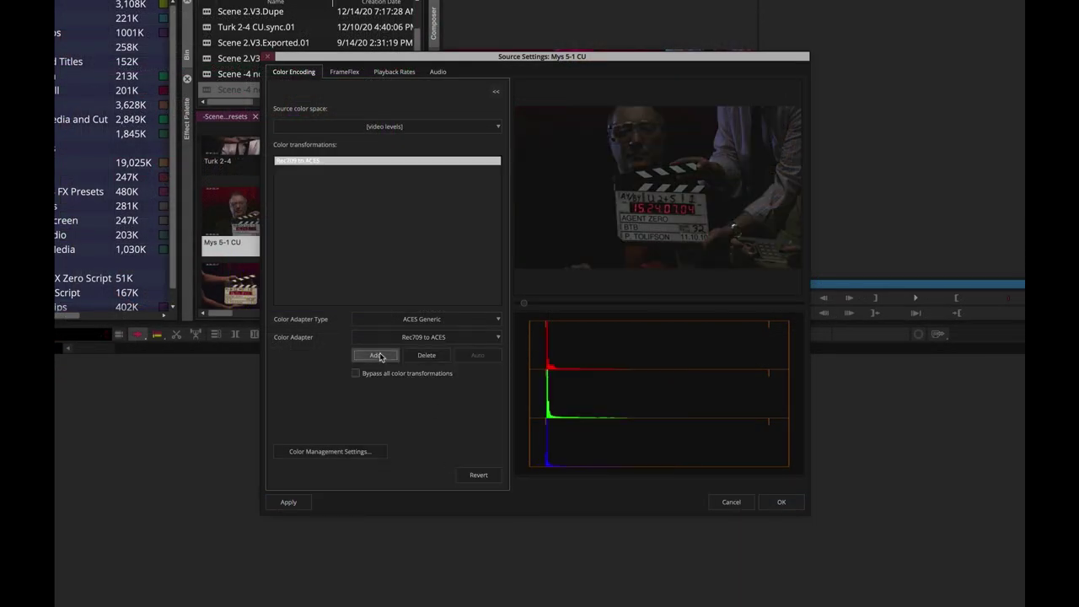
drag(736, 54, 609, 135)
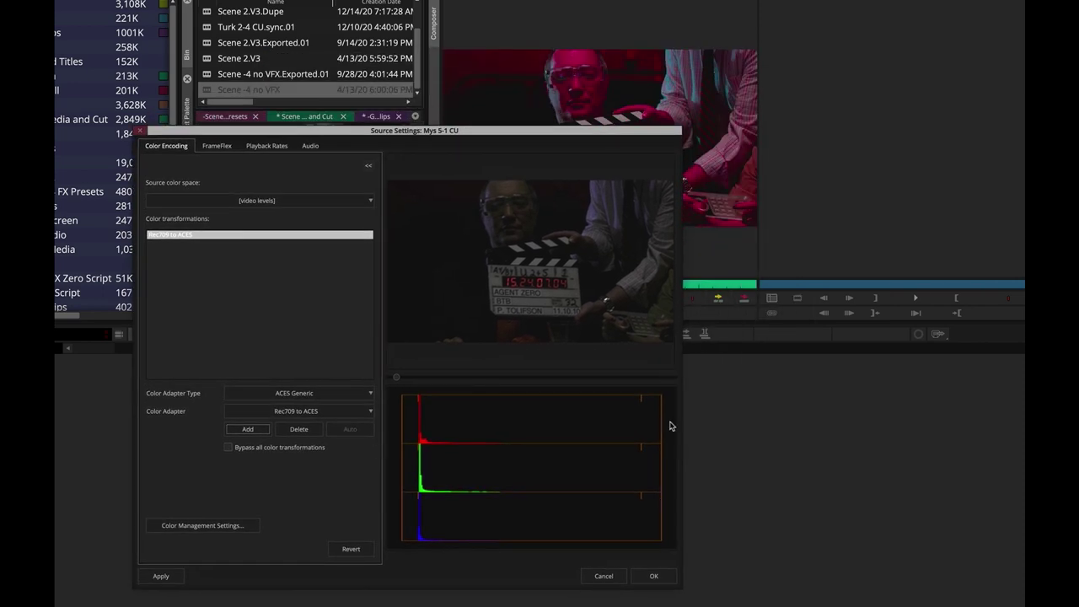
click(657, 579)
click(525, 284)
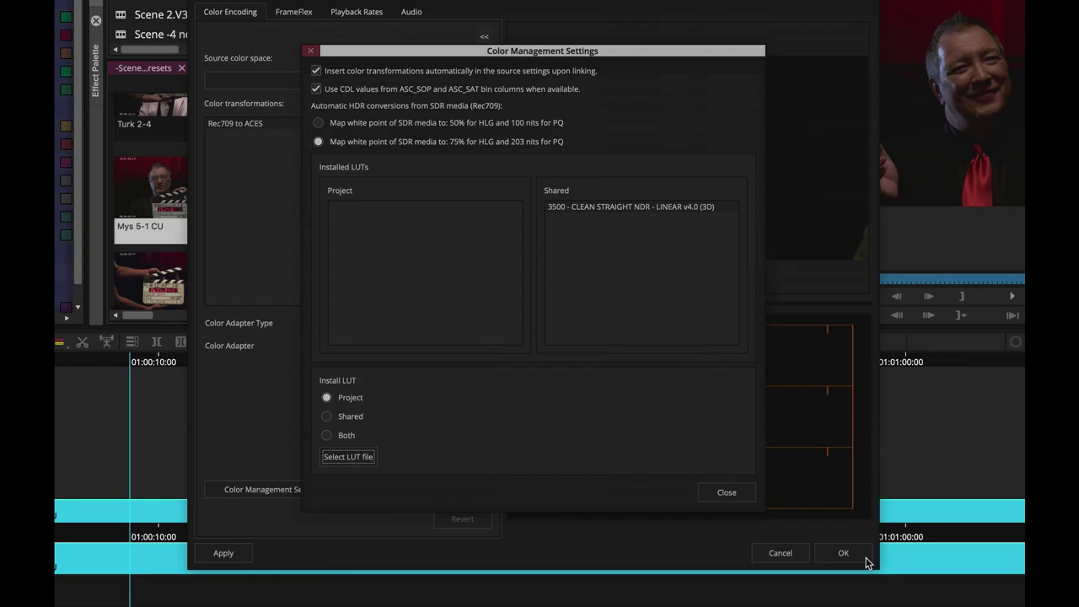
click(362, 458)
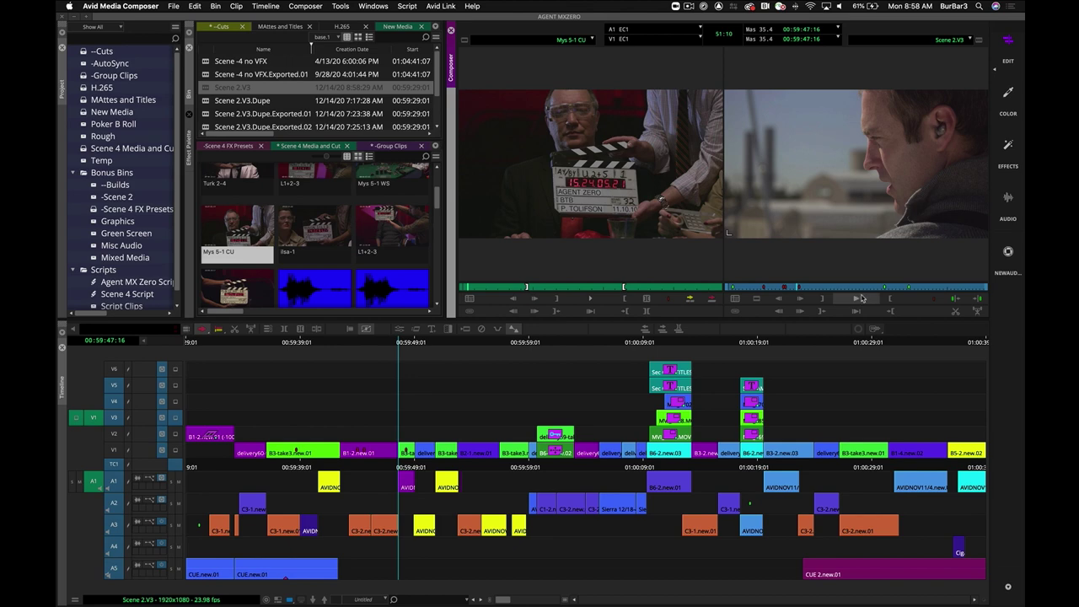
Start a MOV export of the sequence with Rec.709 Gamma 2.2 output color space
right_click(809, 169)
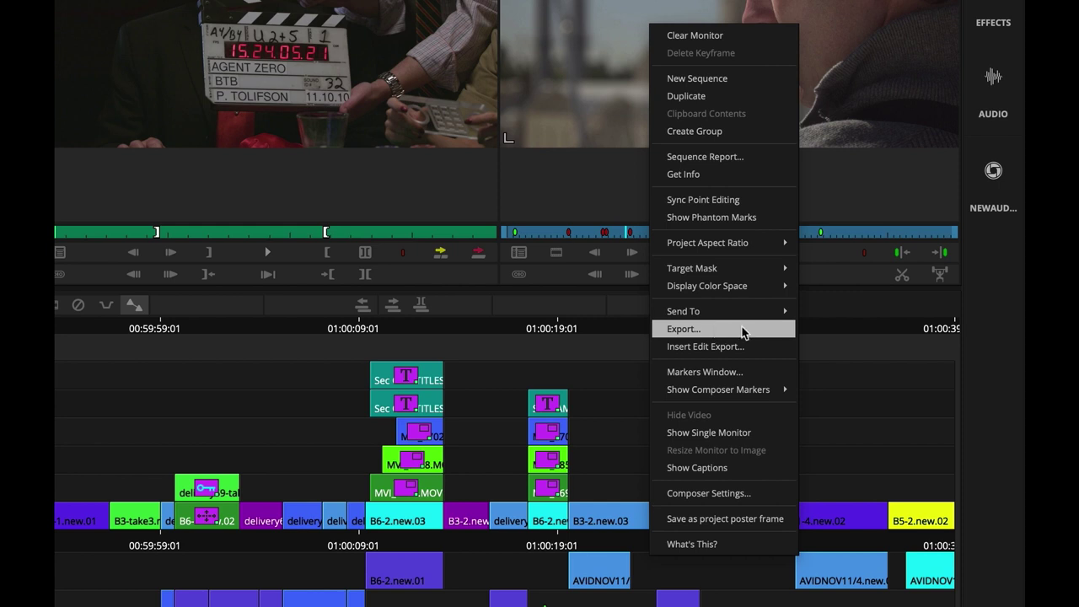
click(744, 332)
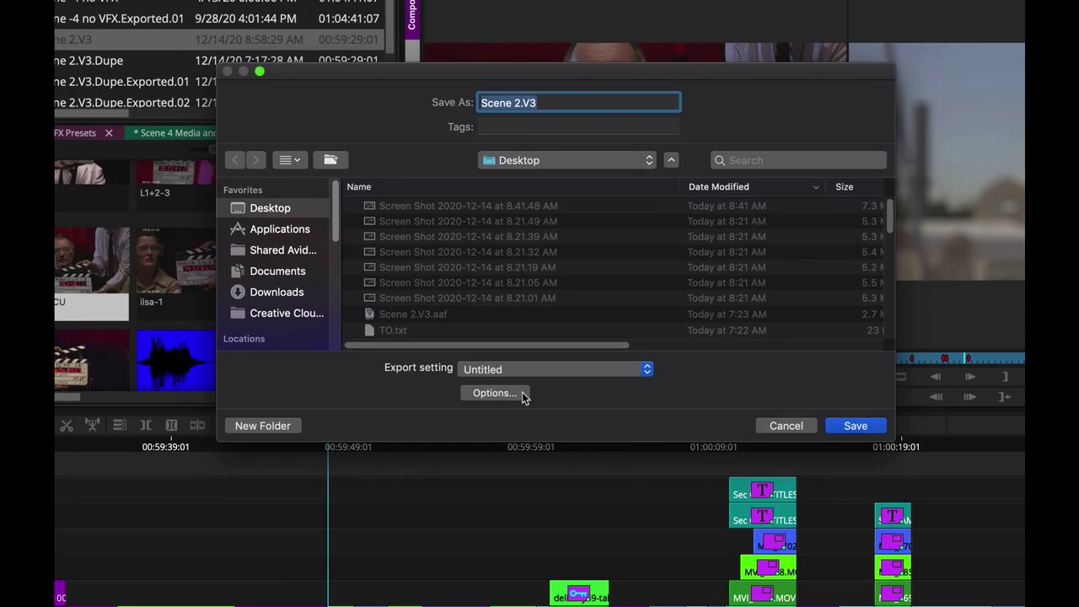
click(496, 393)
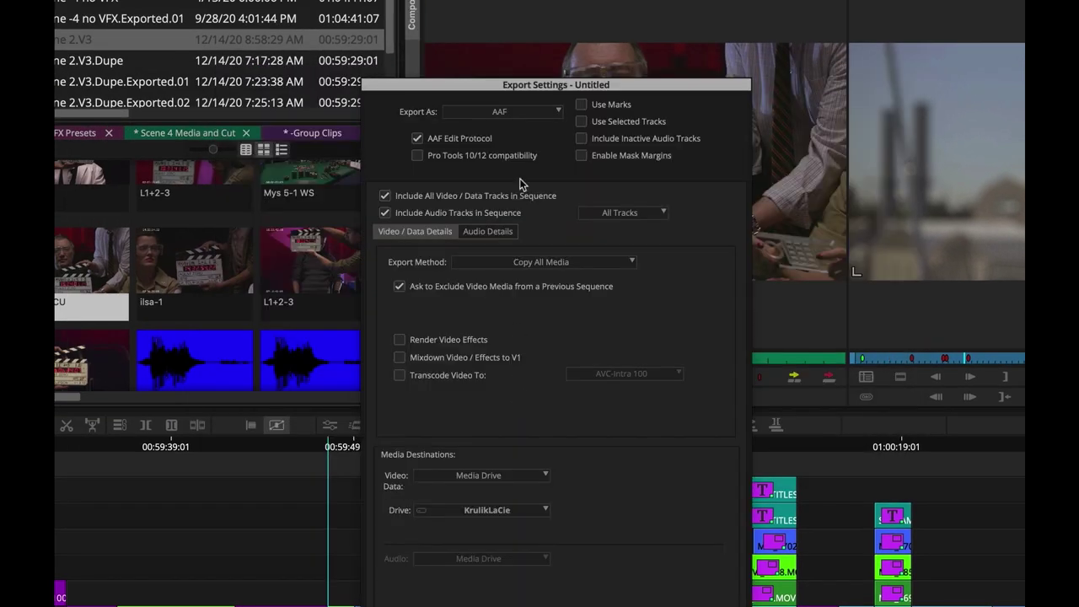
click(521, 110)
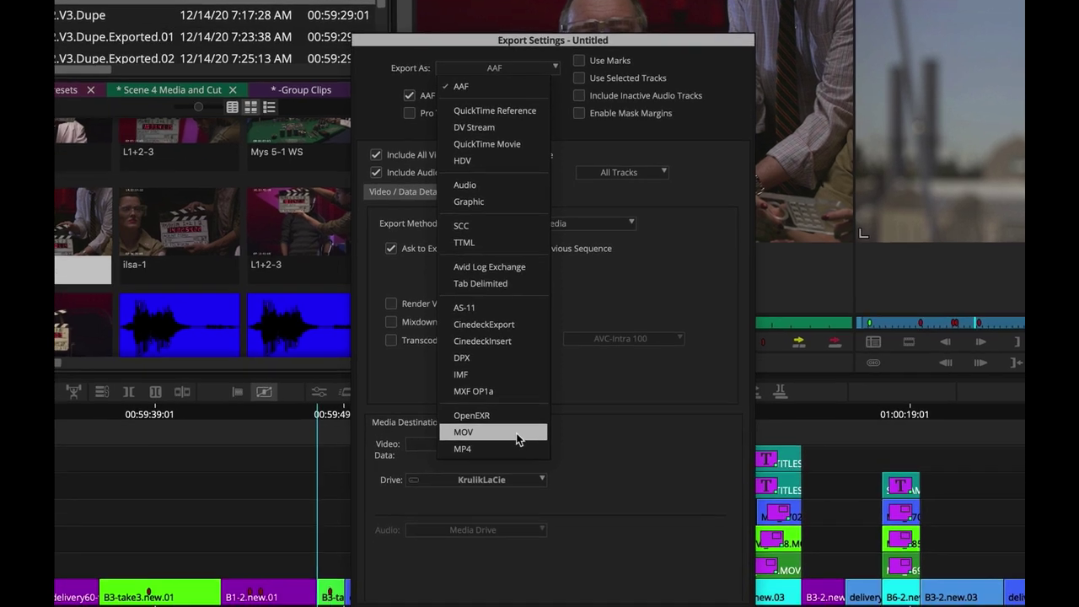
click(519, 464)
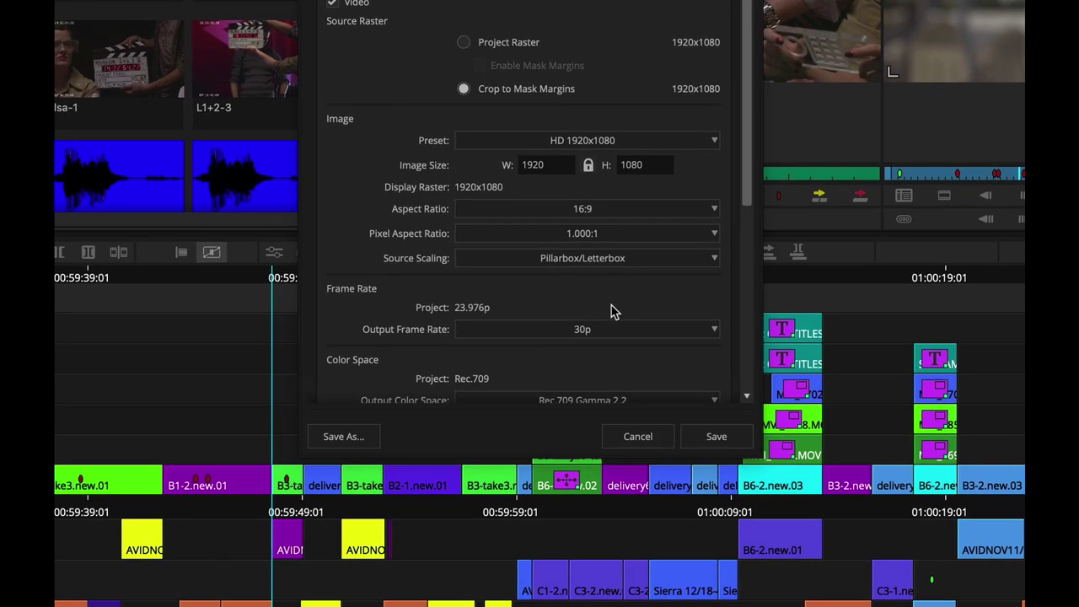
scroll(616, 351, down, 5)
click(621, 262)
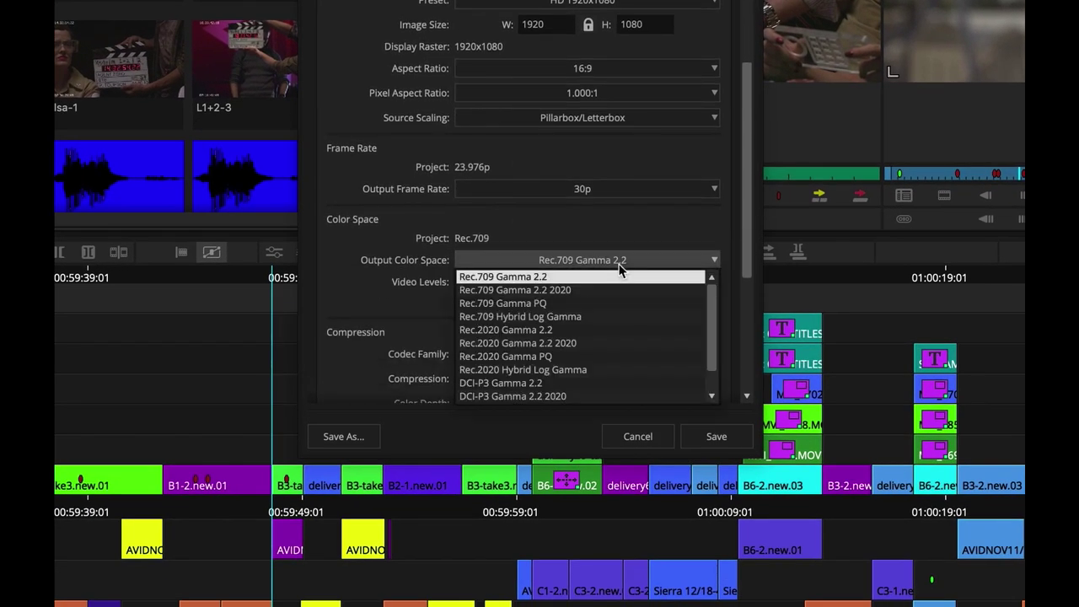
scroll(710, 369, down, 1)
drag(710, 368, 715, 234)
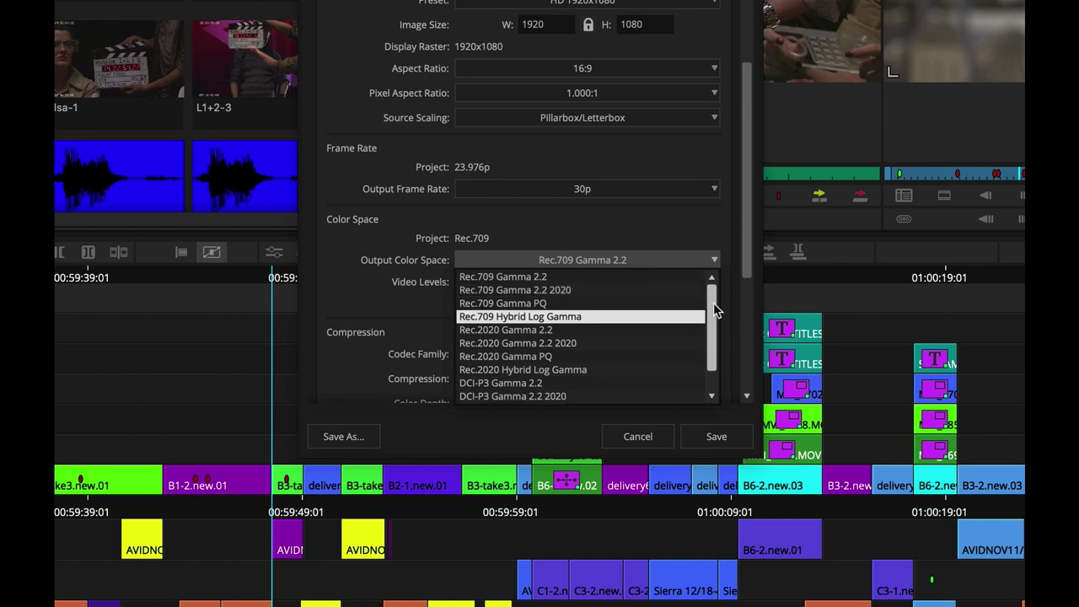
click(711, 226)
Set the export audio to AAC at 48000 Hz and adjust the bitrate
scroll(710, 221, down, 3)
scroll(711, 221, down, 3)
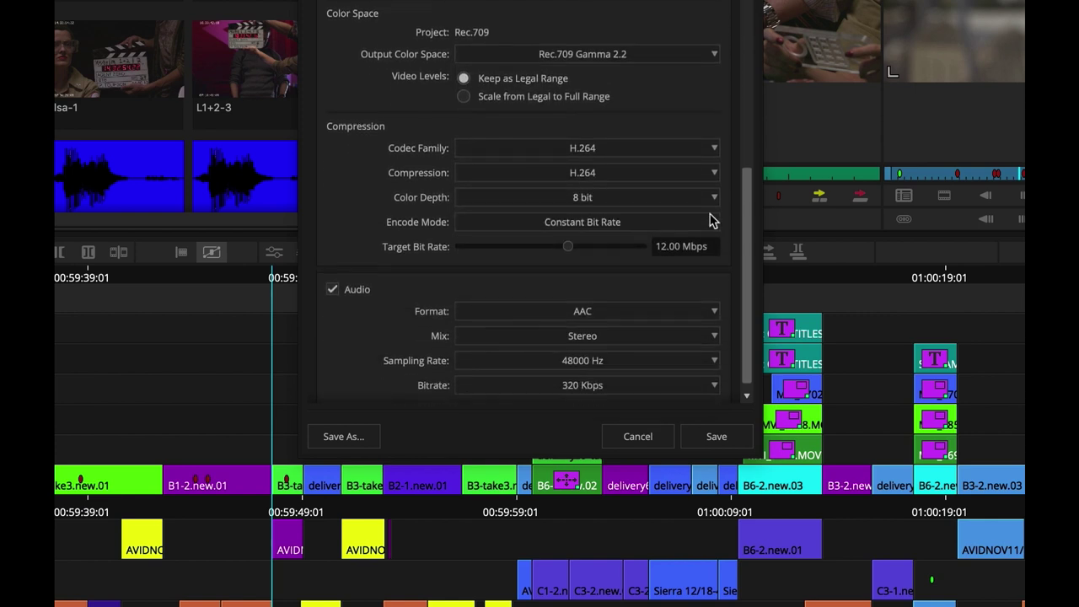
click(661, 302)
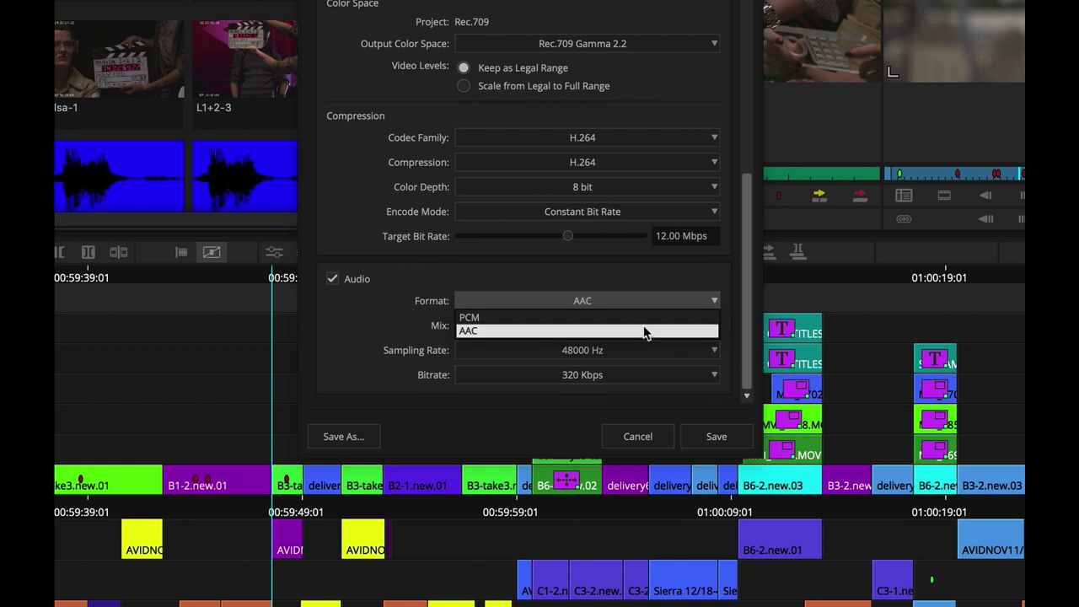
click(644, 332)
click(668, 355)
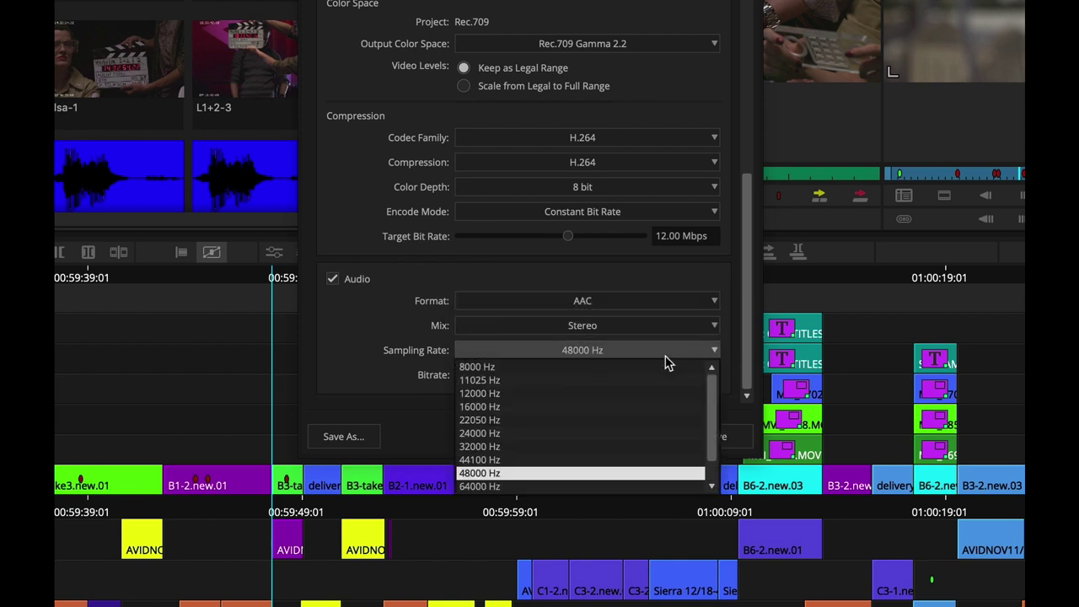
scroll(704, 405, down, 2)
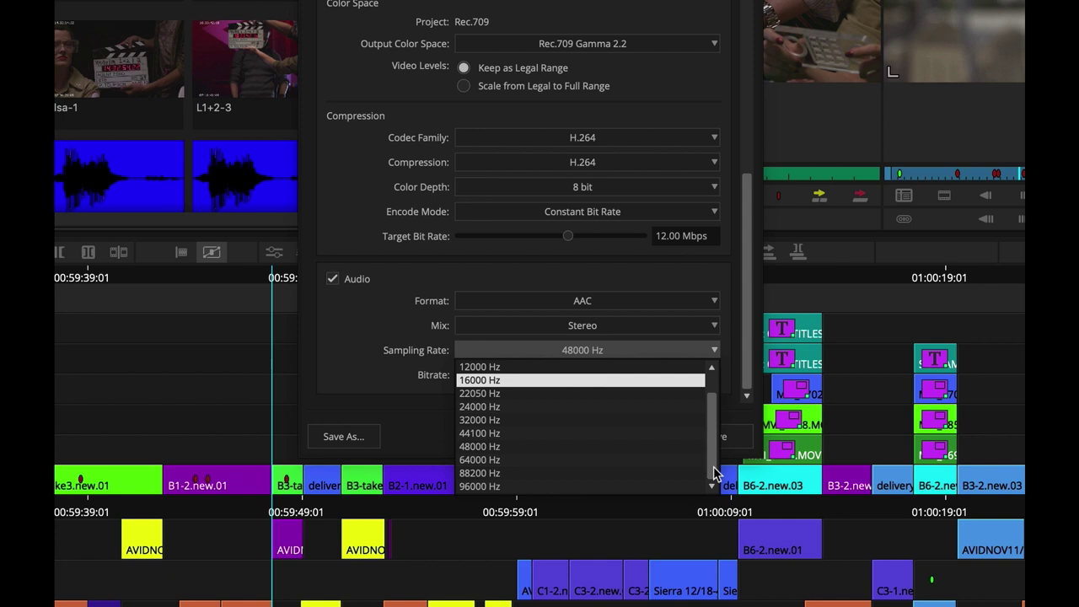
click(682, 294)
click(695, 376)
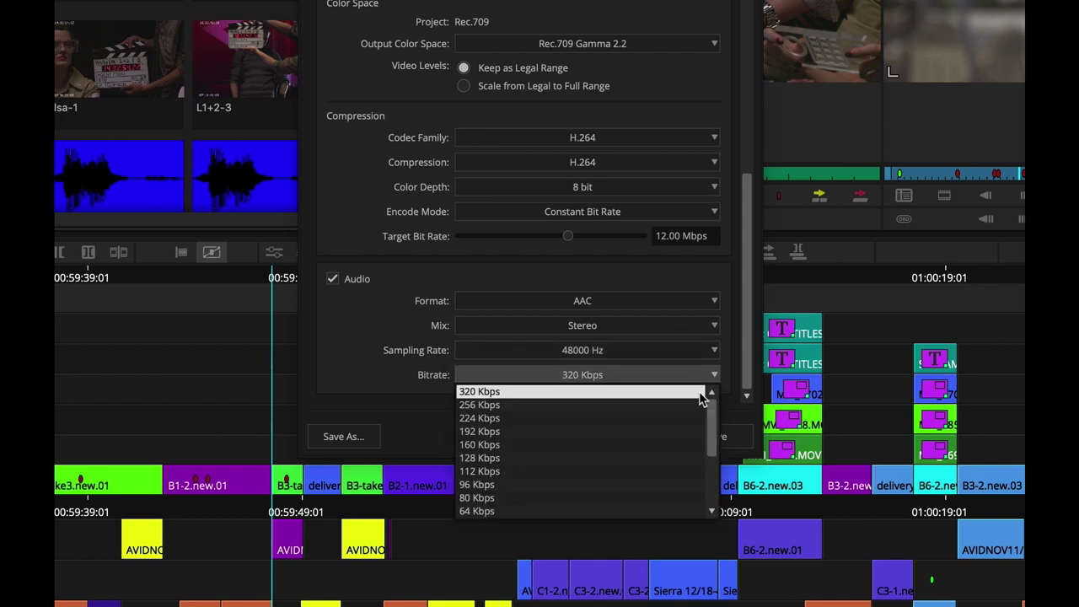
drag(710, 419, 713, 379)
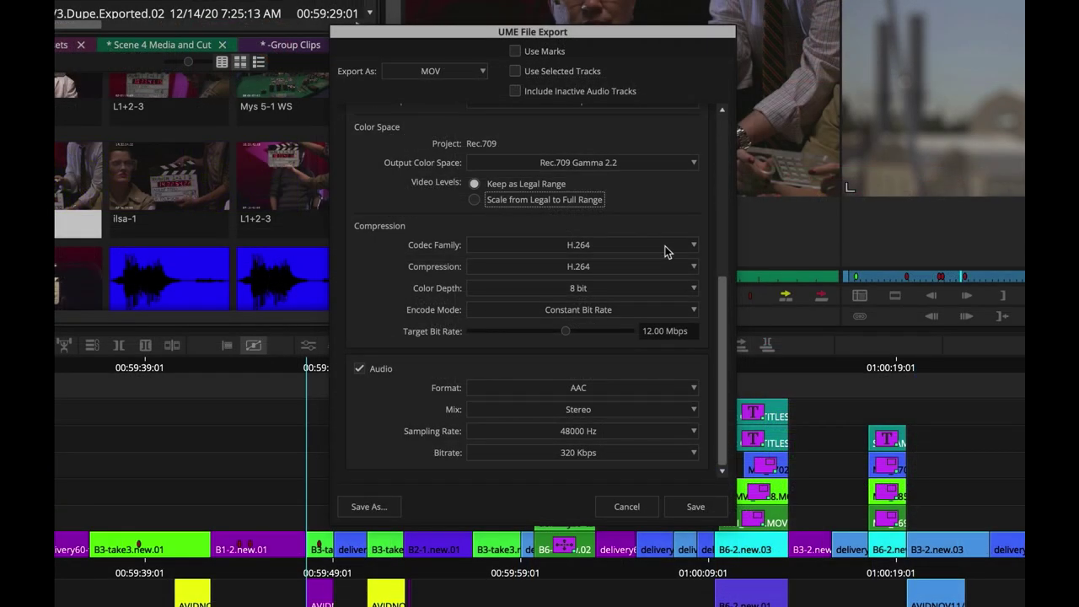
Set the video codec family to HEVC with the H.265 Main 10 profile
click(665, 251)
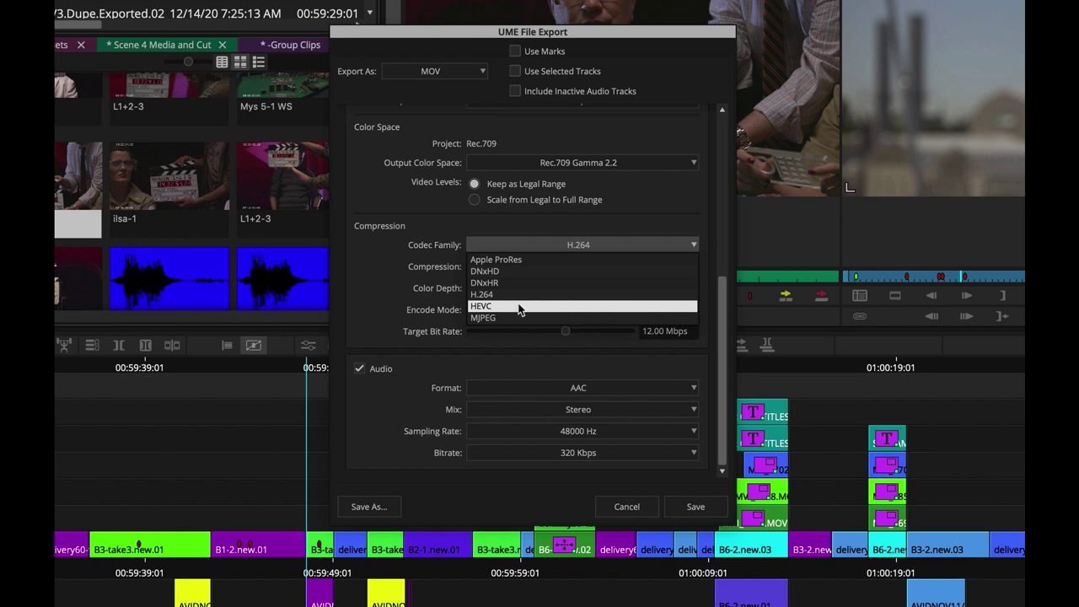
click(565, 307)
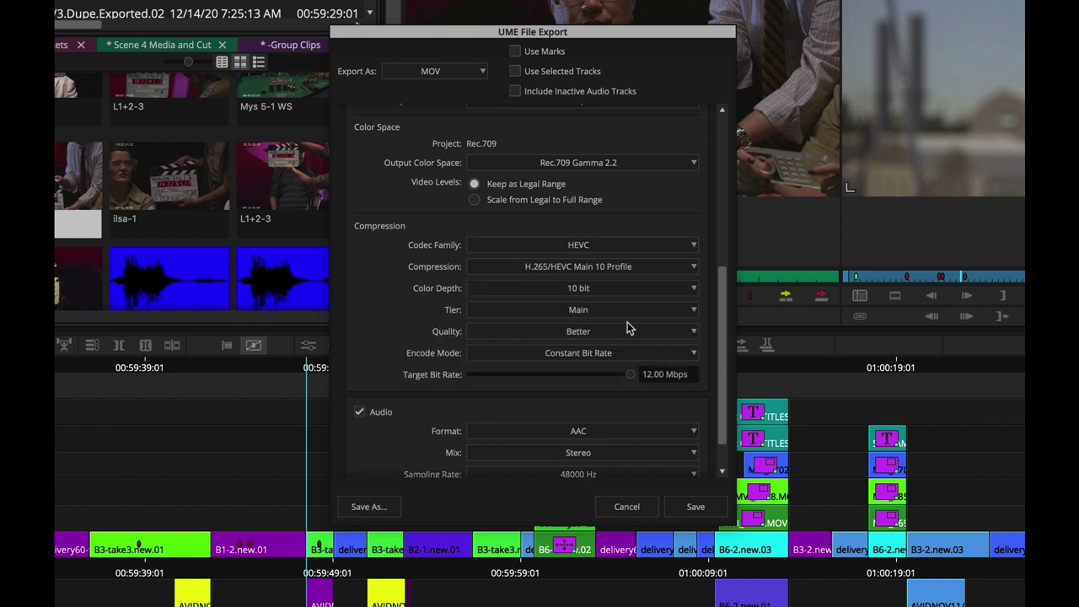
click(648, 266)
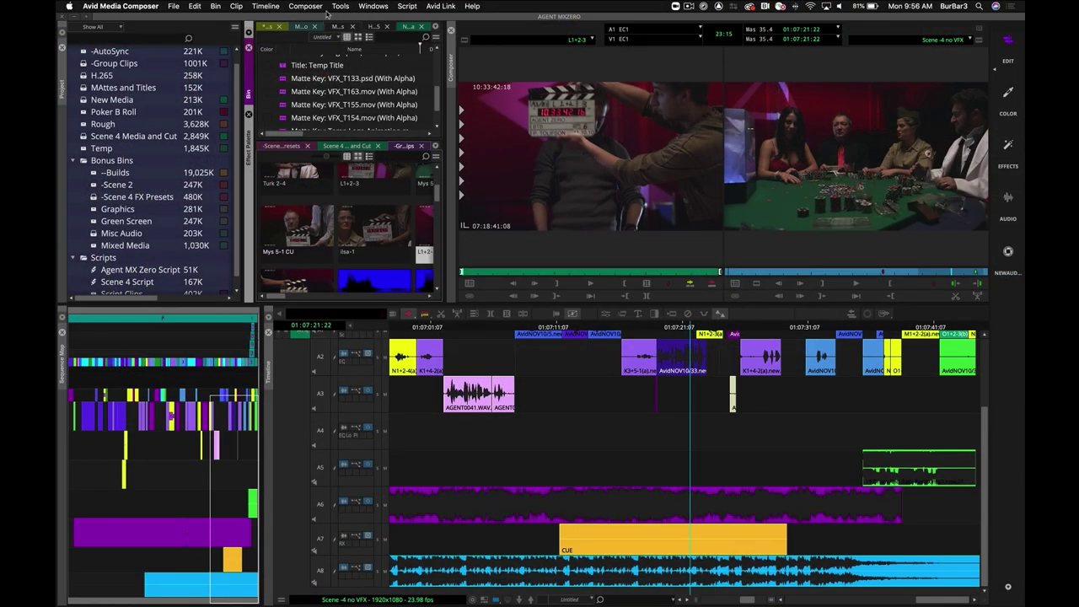
Open the Audio Mixer from Tools and reposition its window
click(333, 8)
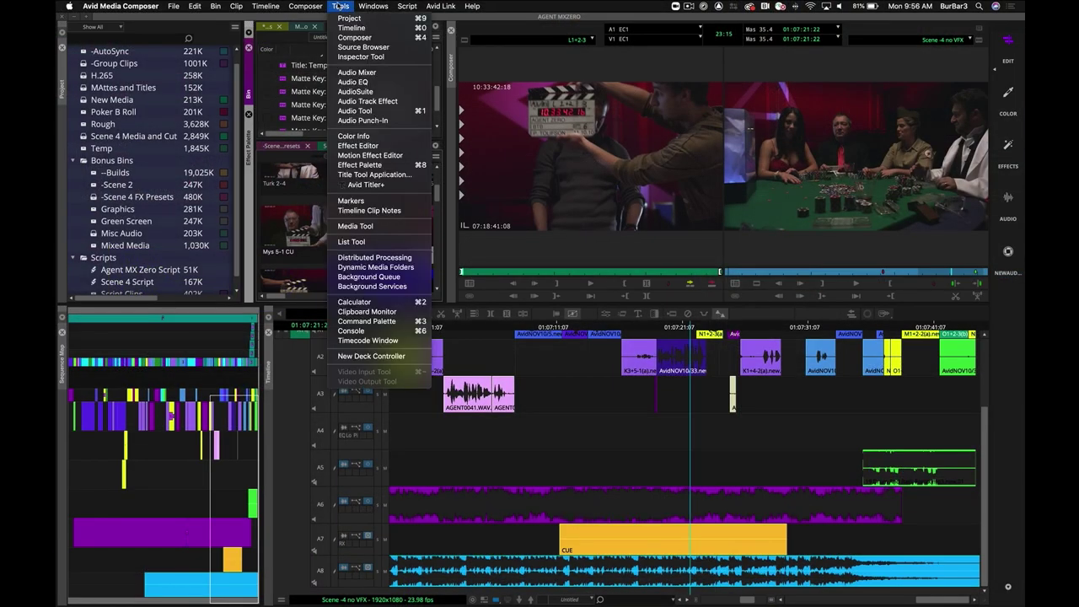
click(384, 70)
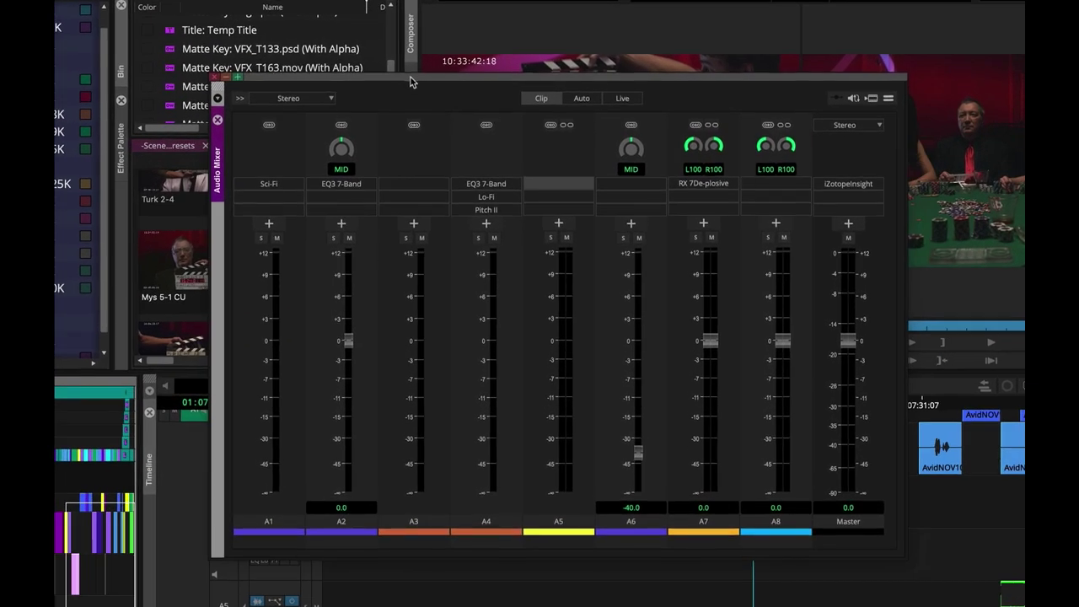
mouse_move(411, 75)
mouse_down()
mouse_move(436, 81)
mouse_move(426, 87)
mouse_up()
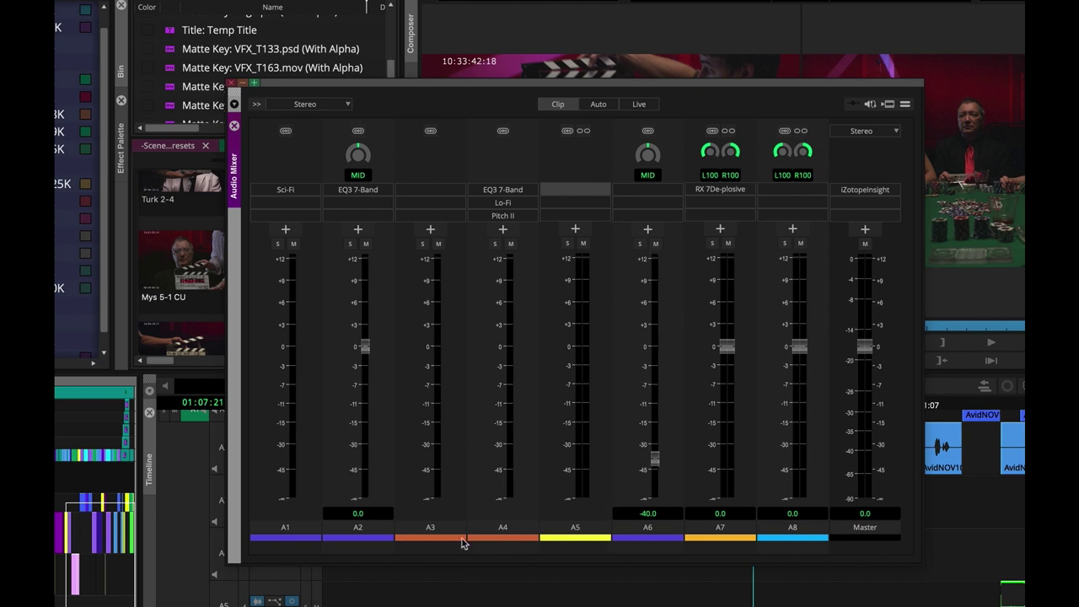
click(253, 104)
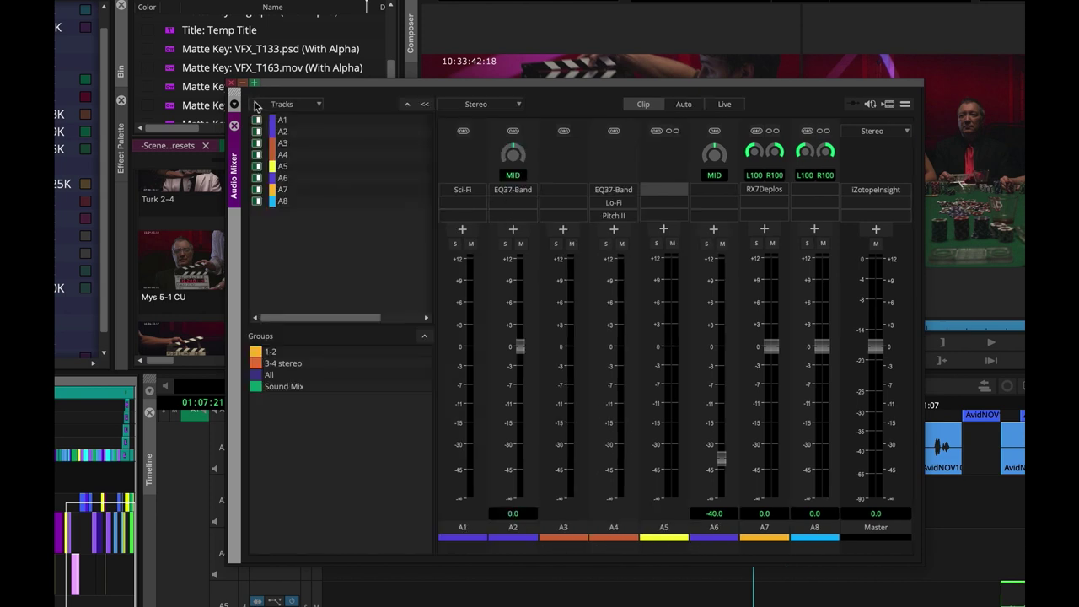
click(424, 103)
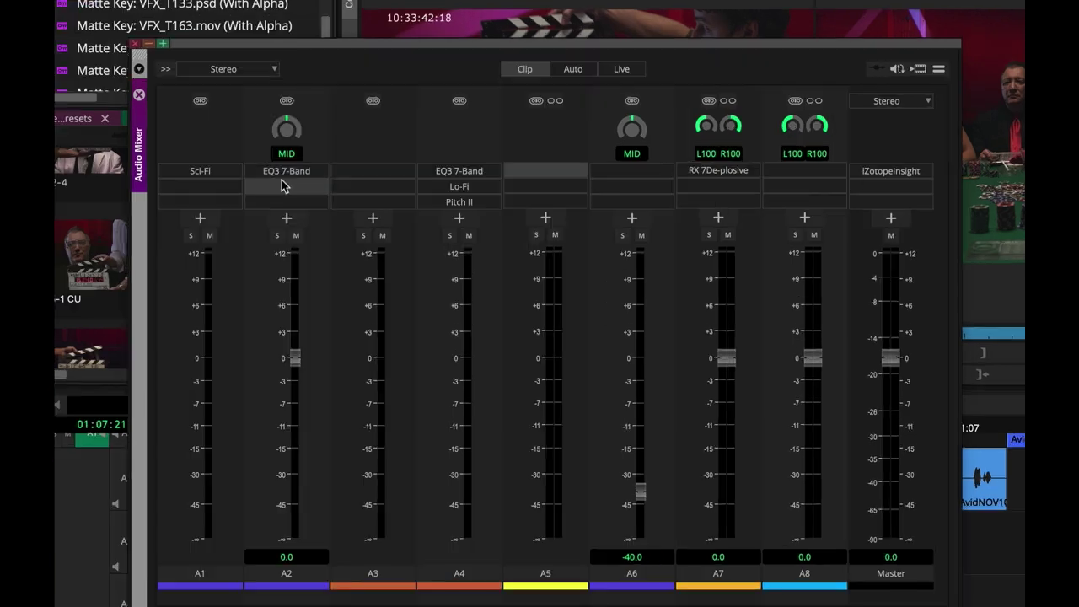
Copy the EQ3 7-Band insert from track A2 into A3's empty insert slot
drag(357, 191, 433, 189)
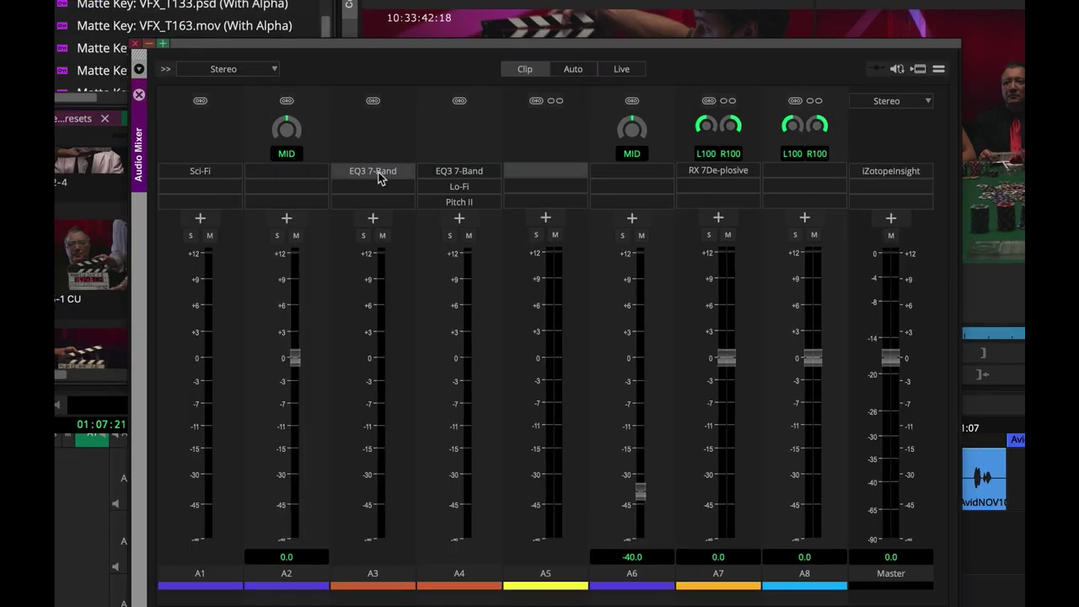
drag(291, 179, 291, 180)
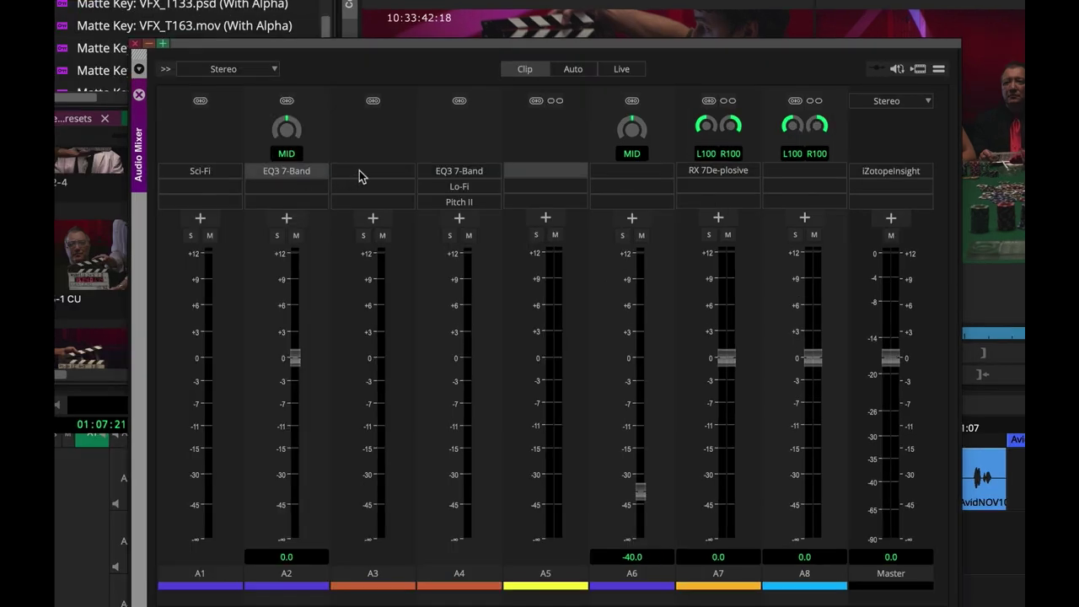
drag(360, 175, 361, 174)
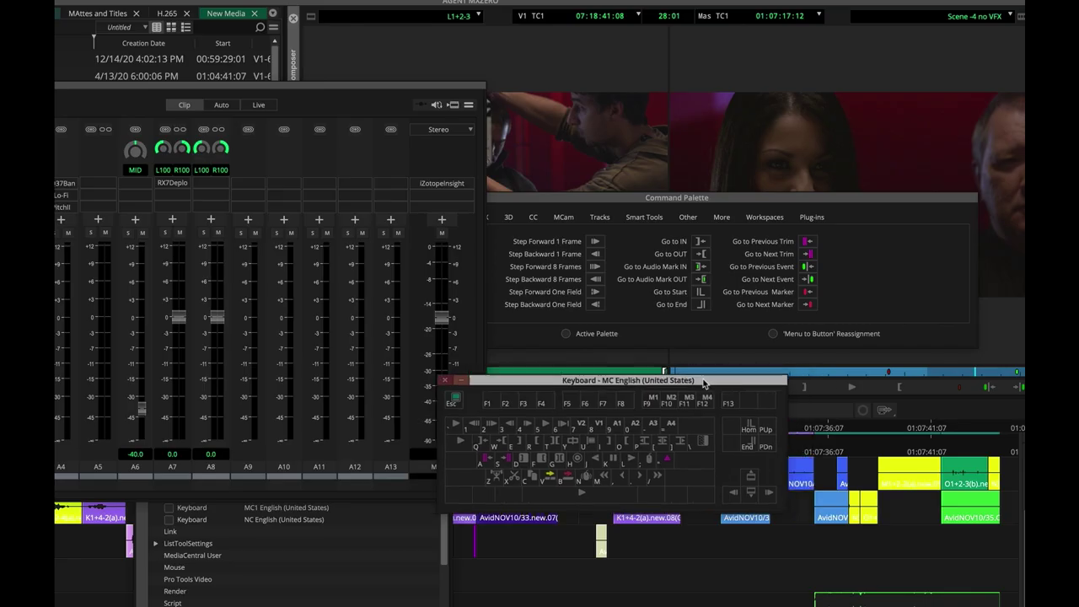
Bring the audio mixer forward and check its global track commands list
click(423, 90)
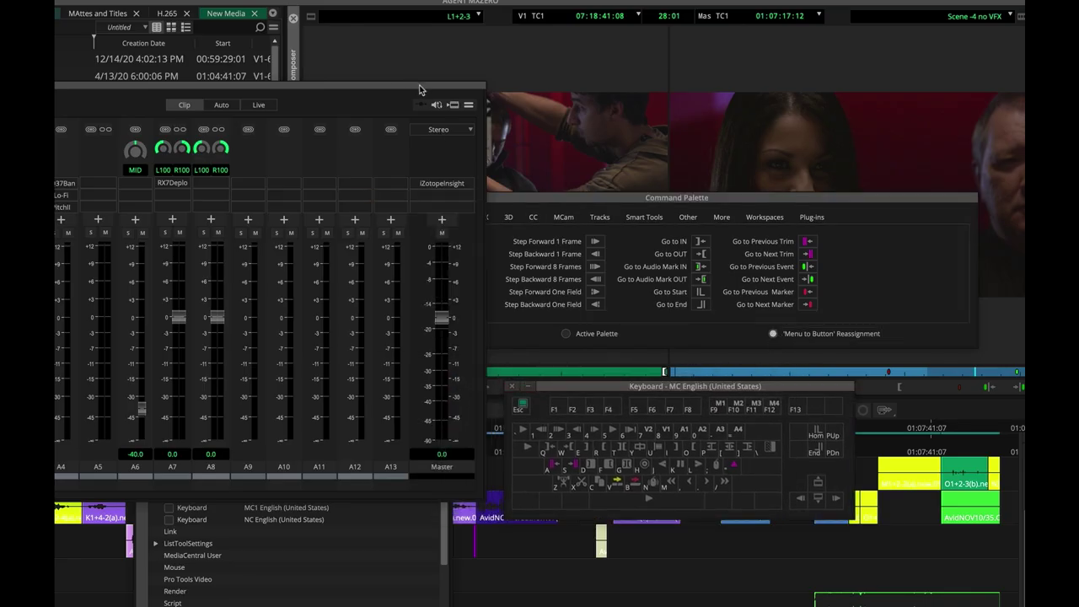
click(709, 448)
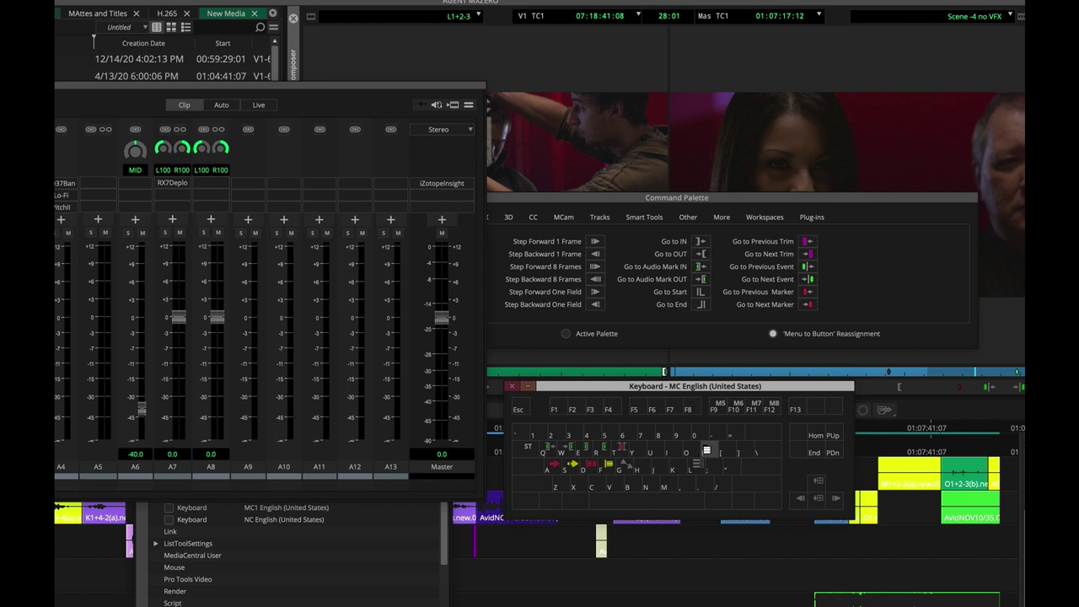
click(468, 108)
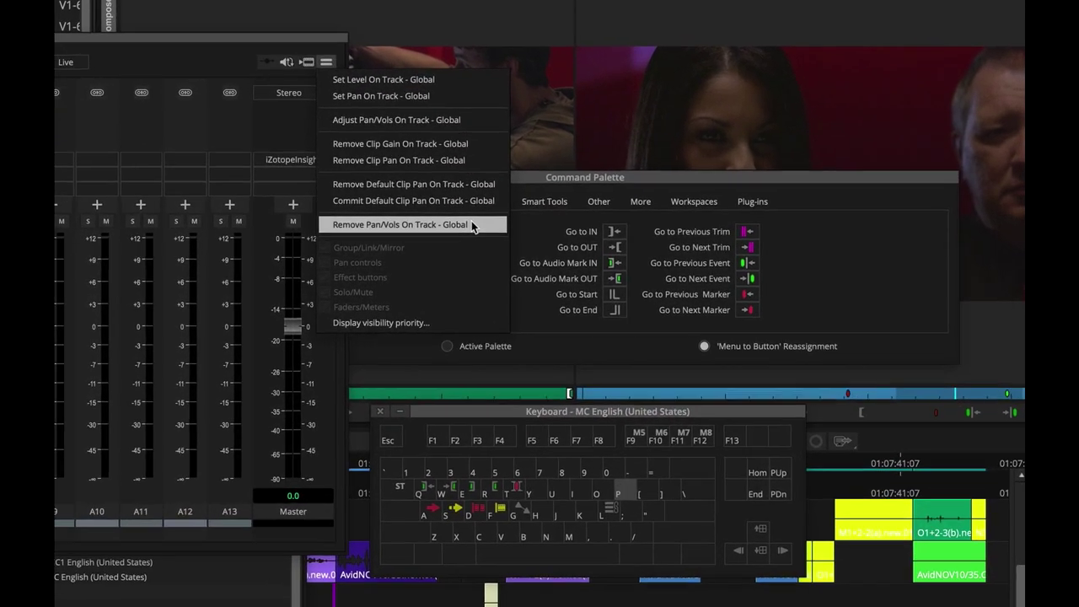
click(471, 220)
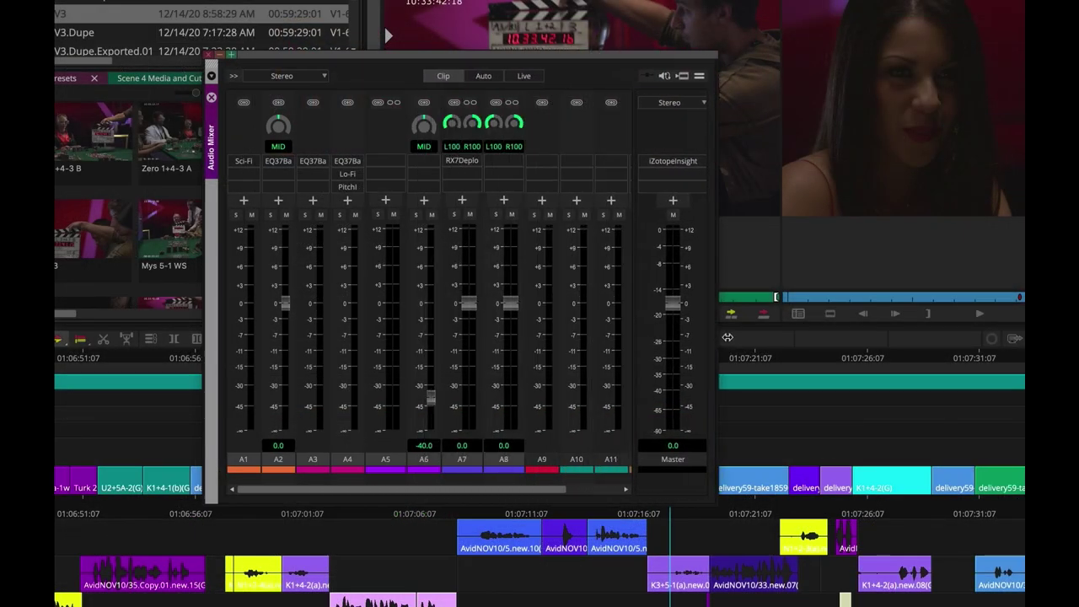
Widen the mixer to show A1–A13 and Master, trying Auto mode before returning to Clip
drag(727, 338, 921, 329)
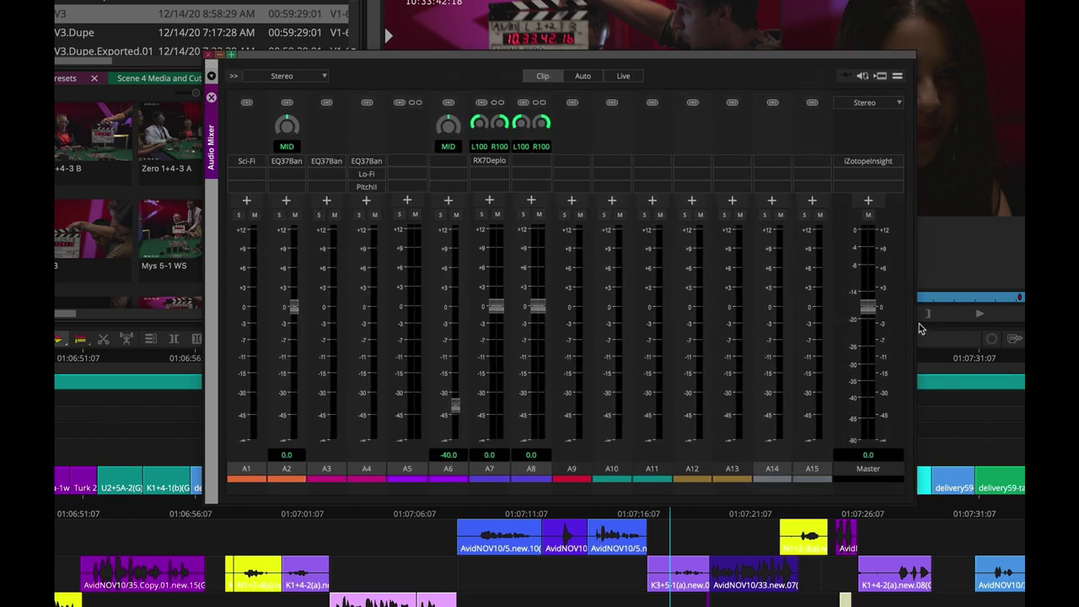
drag(915, 332, 713, 273)
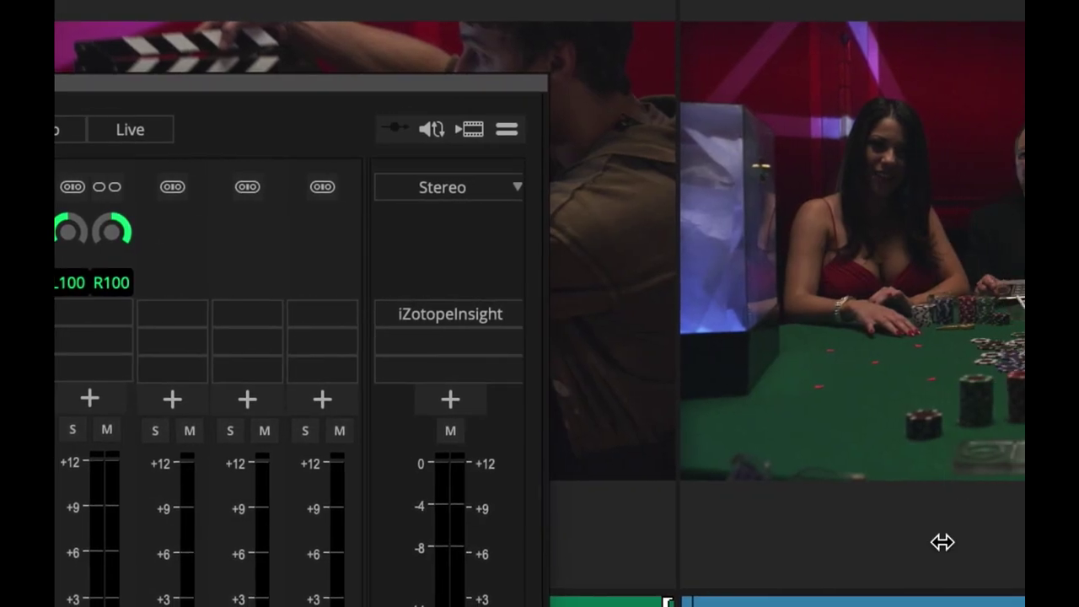
drag(942, 542, 1019, 537)
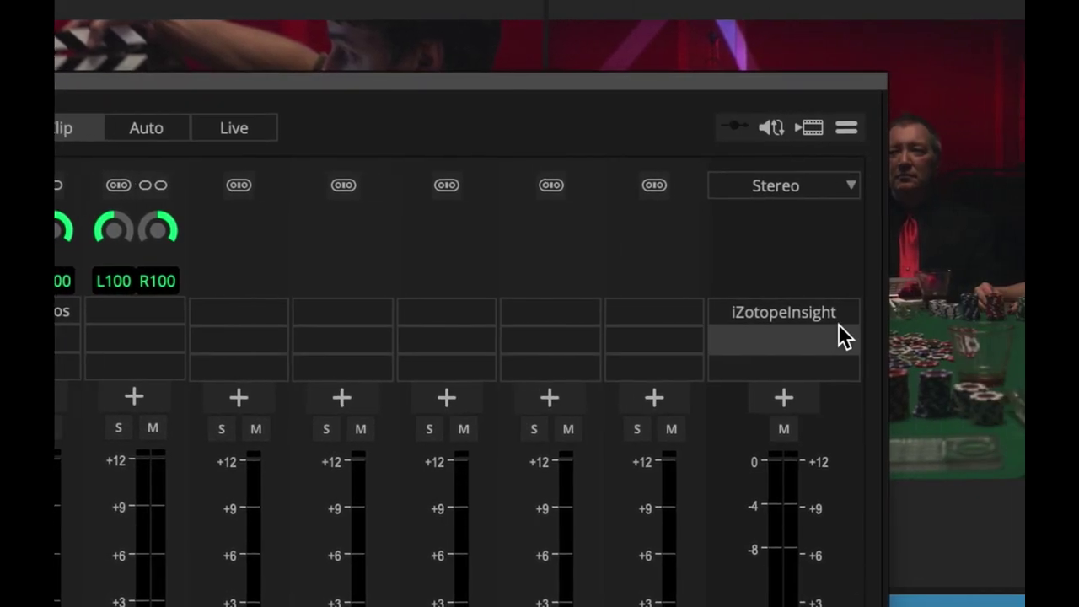
click(733, 127)
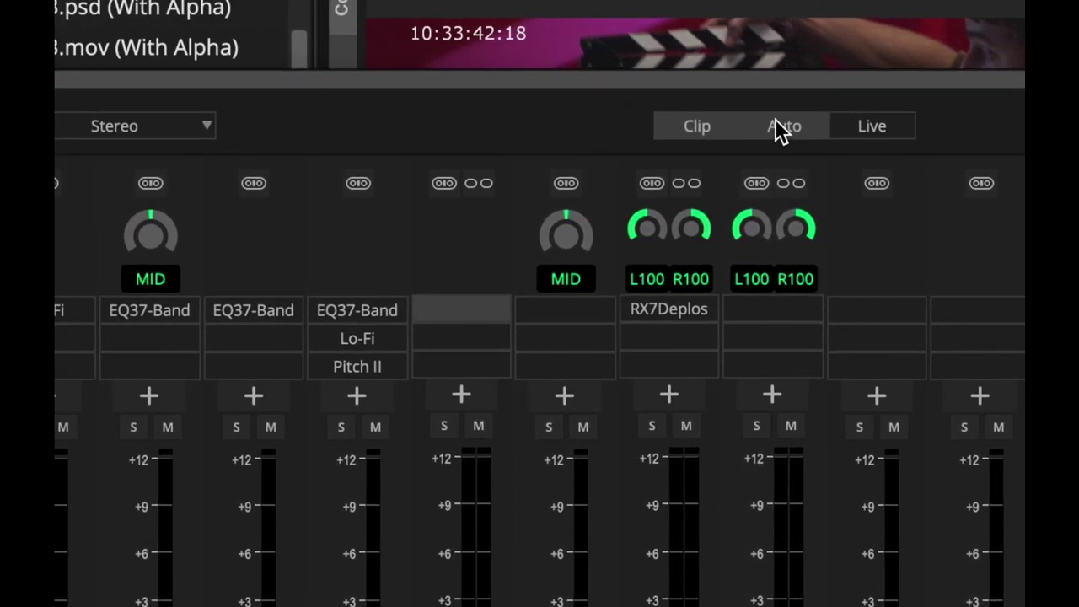
click(776, 127)
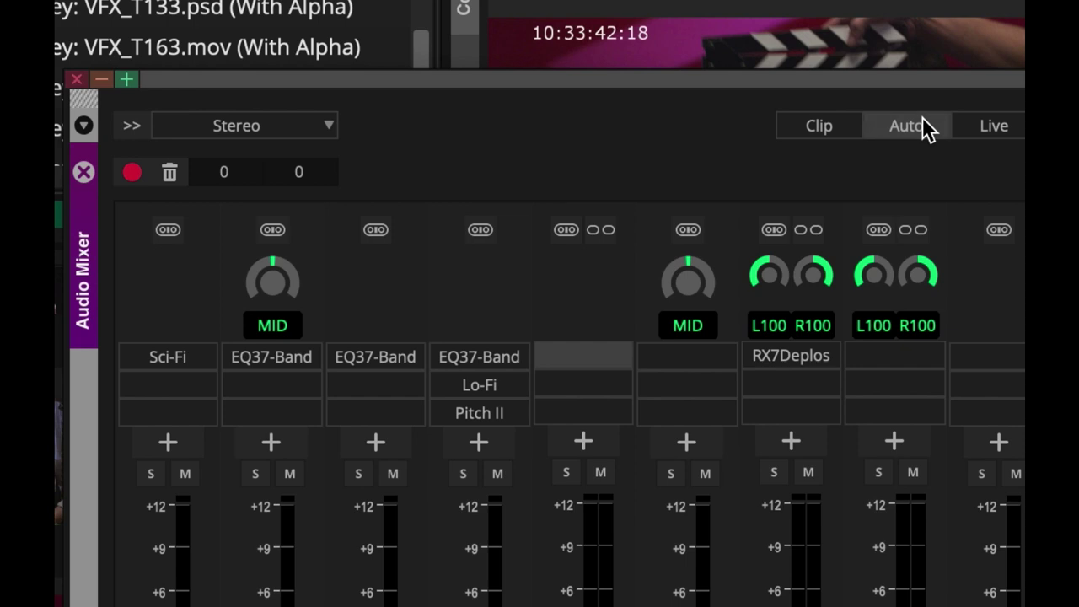
click(798, 129)
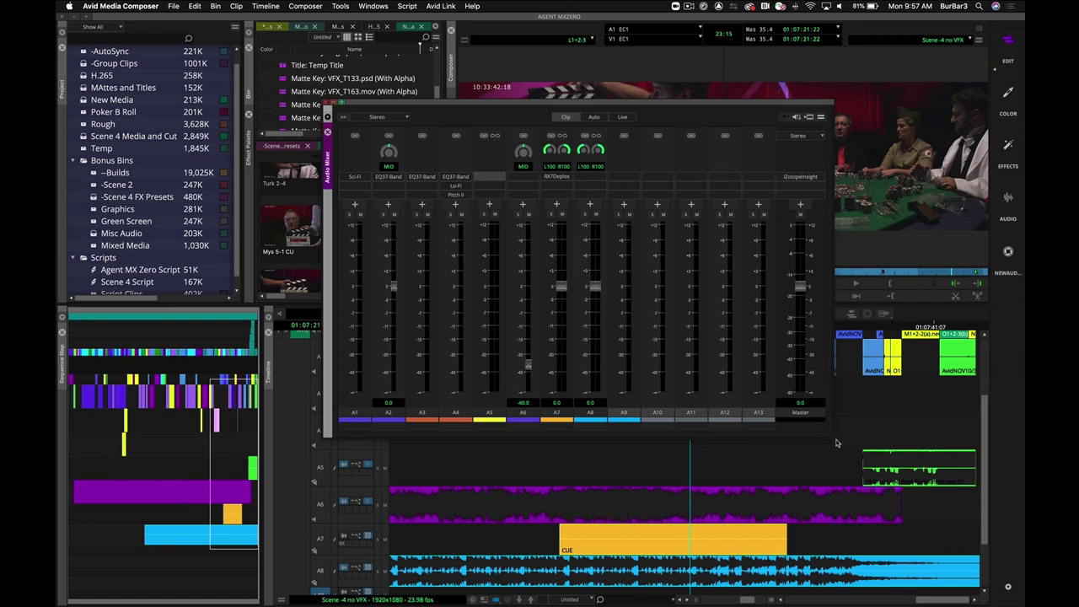
Shrink the mixer to track labels, then enlarge it until pan knobs, inserts and full faders show
drag(833, 437, 797, 438)
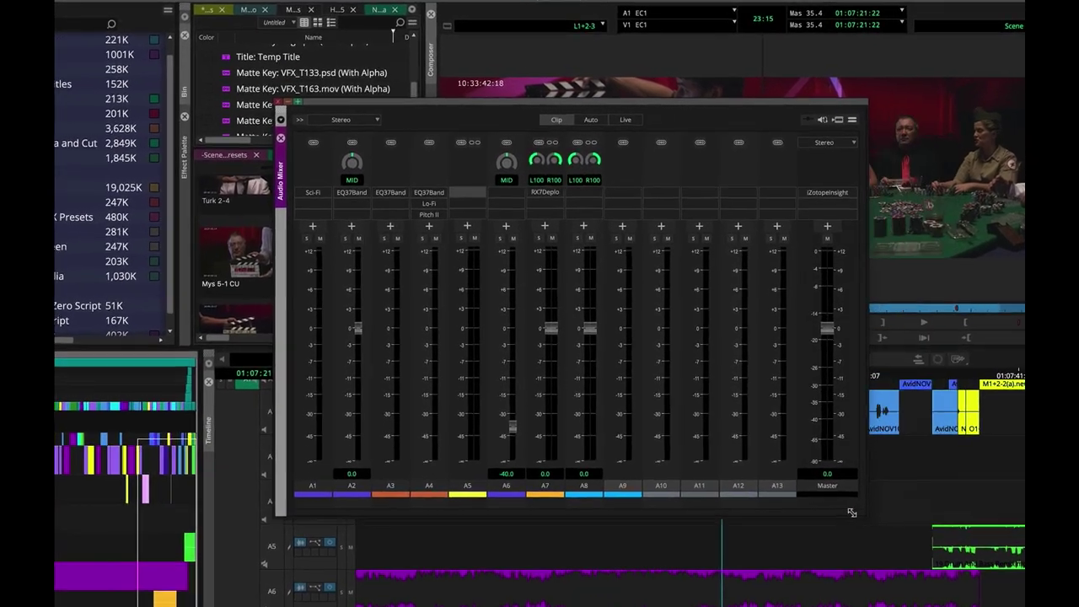
drag(851, 512, 767, 346)
drag(829, 406, 805, 351)
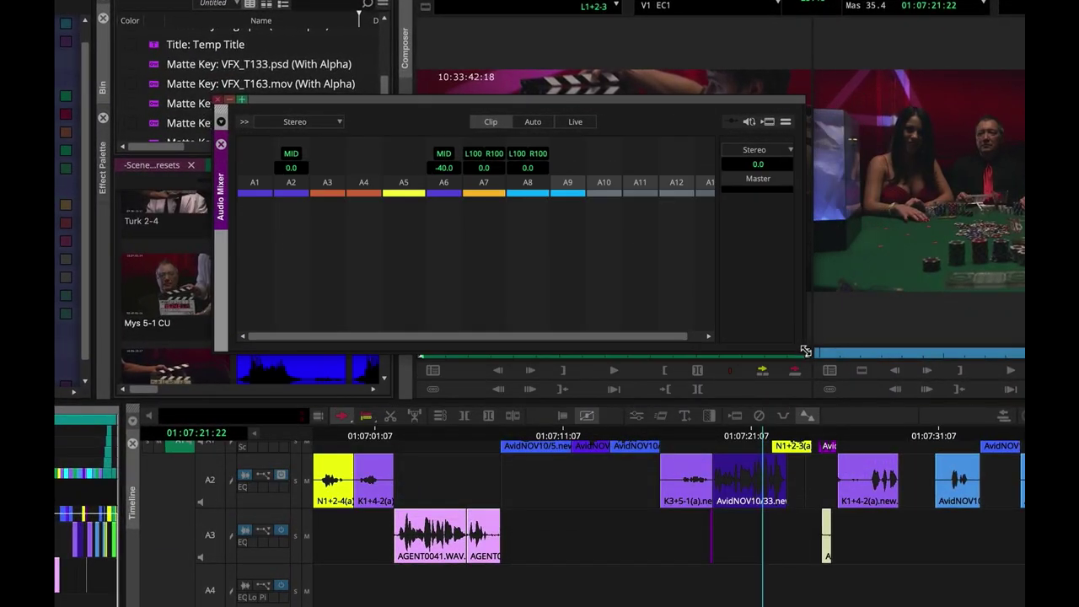
drag(811, 426, 813, 450)
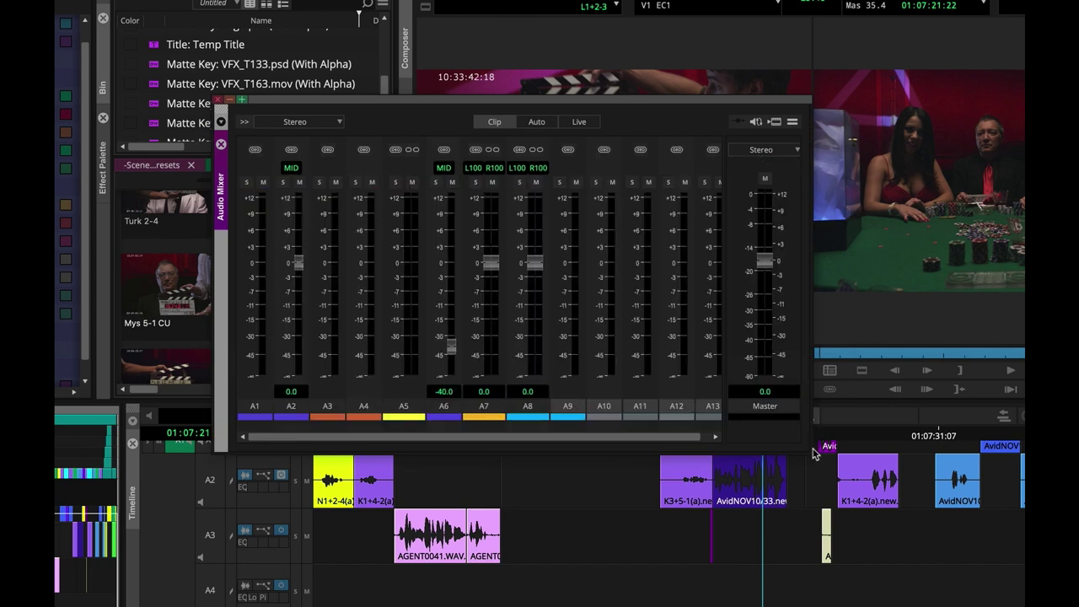
drag(810, 450, 811, 596)
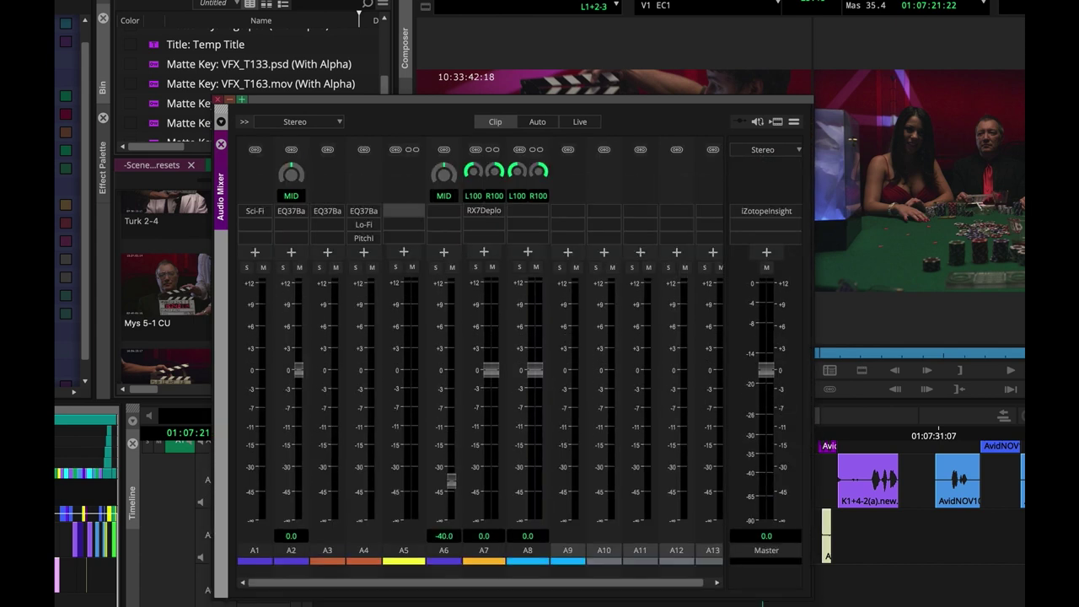
drag(826, 367, 822, 370)
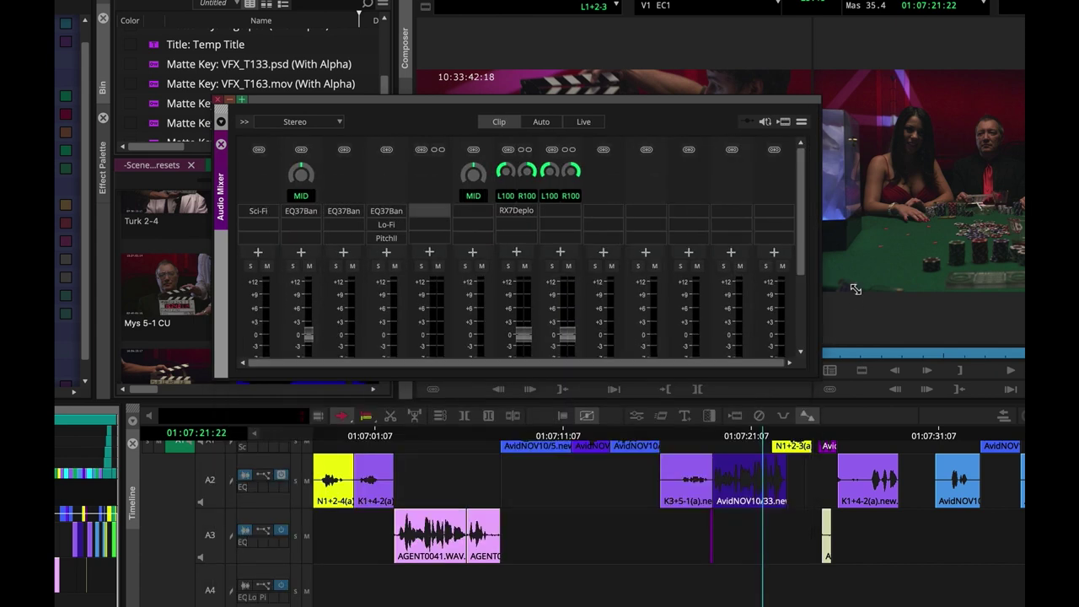
drag(855, 289, 826, 527)
drag(840, 587, 936, 606)
Save a mixer visibility priority with Faders/Meters moved lower and dynamic visibility turned off
click(919, 122)
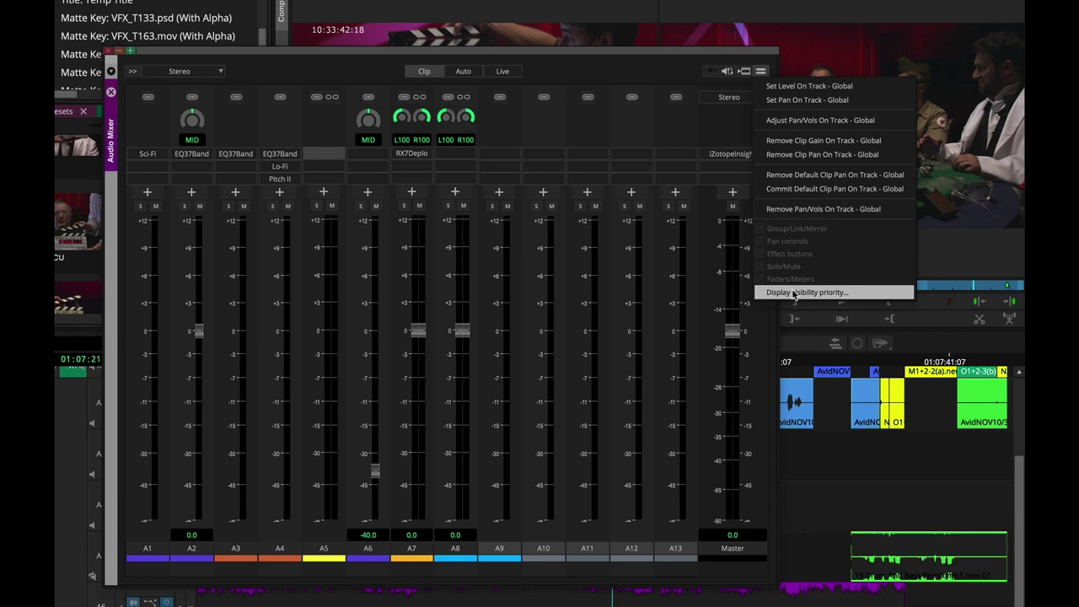
click(794, 293)
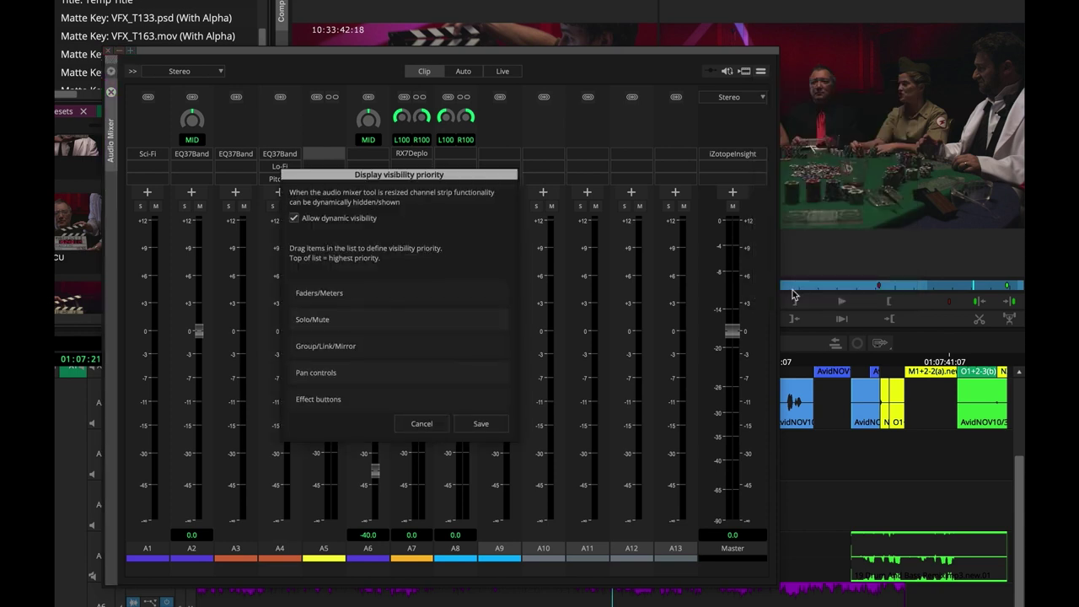
mouse_move(407, 297)
mouse_down()
mouse_move(406, 351)
mouse_move(407, 287)
mouse_up()
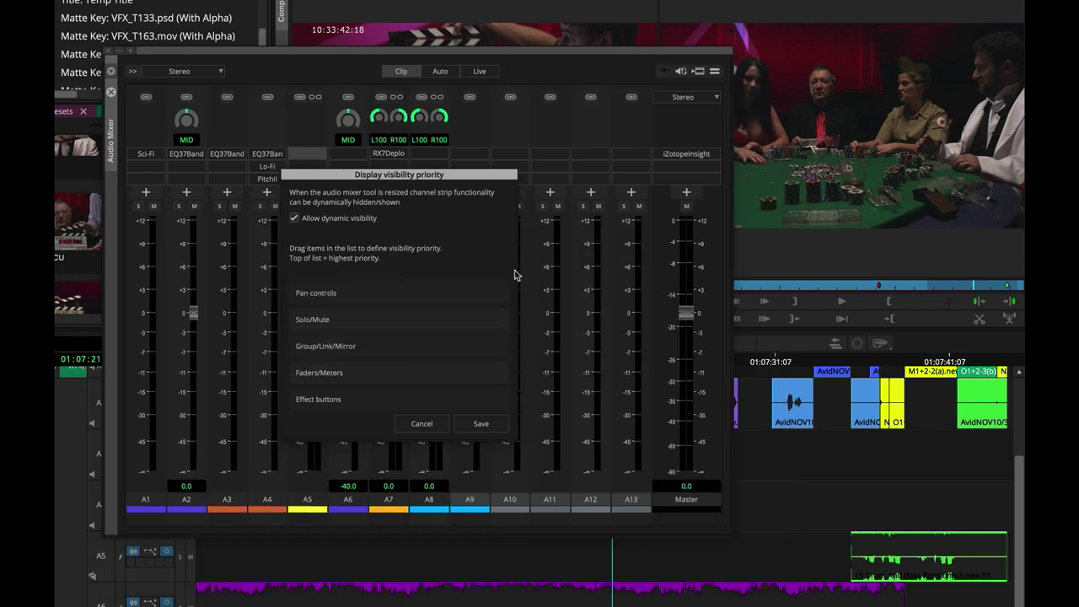
click(336, 220)
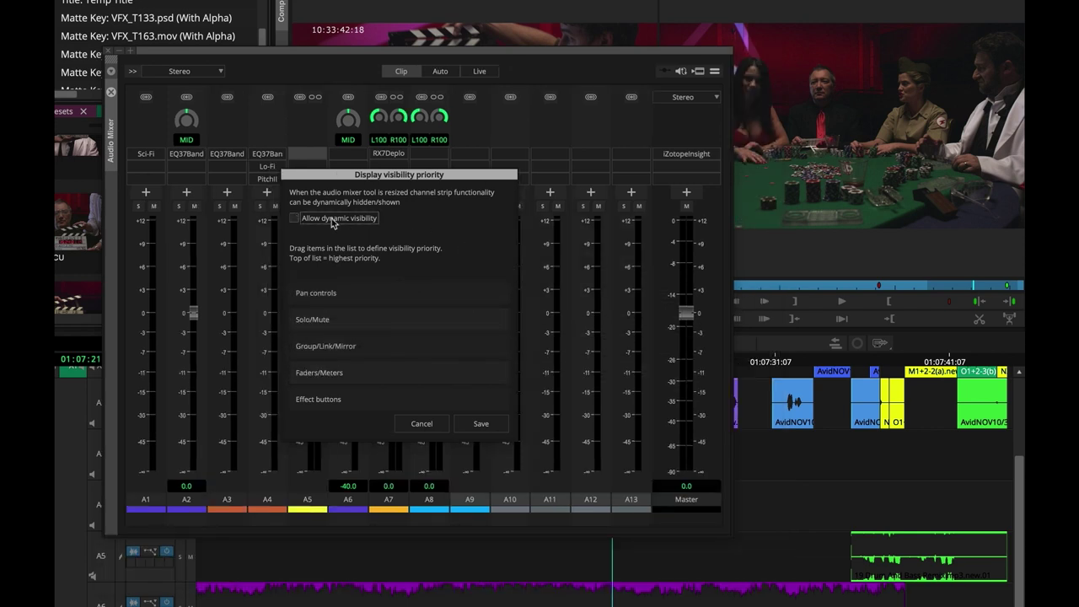
click(480, 422)
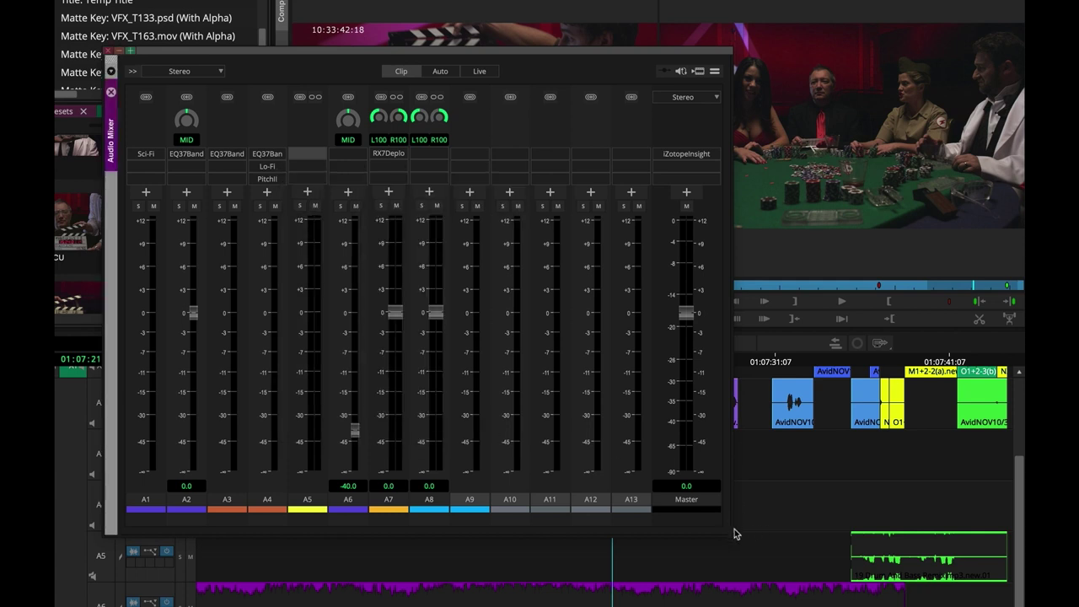
Shrink the mixer, reveal the user profile folder in Finder, and open its options
drag(734, 528, 706, 498)
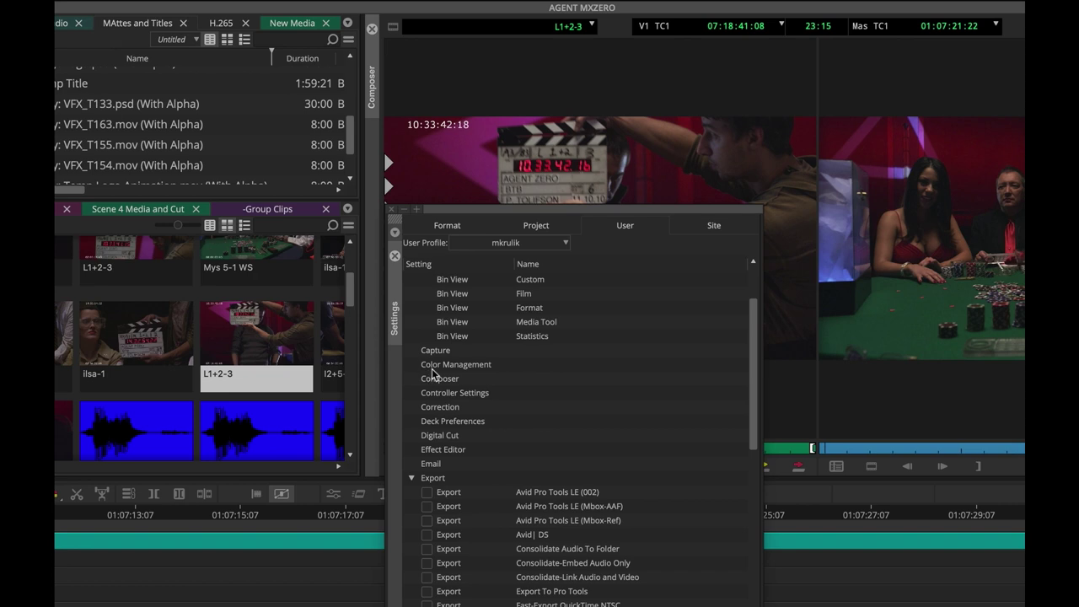
click(522, 243)
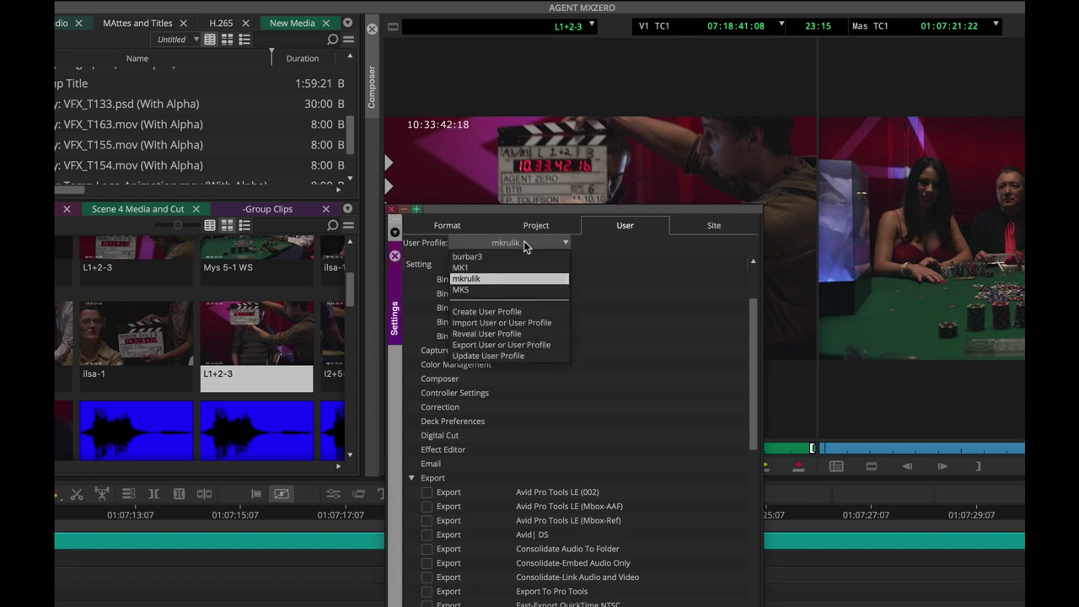
click(556, 335)
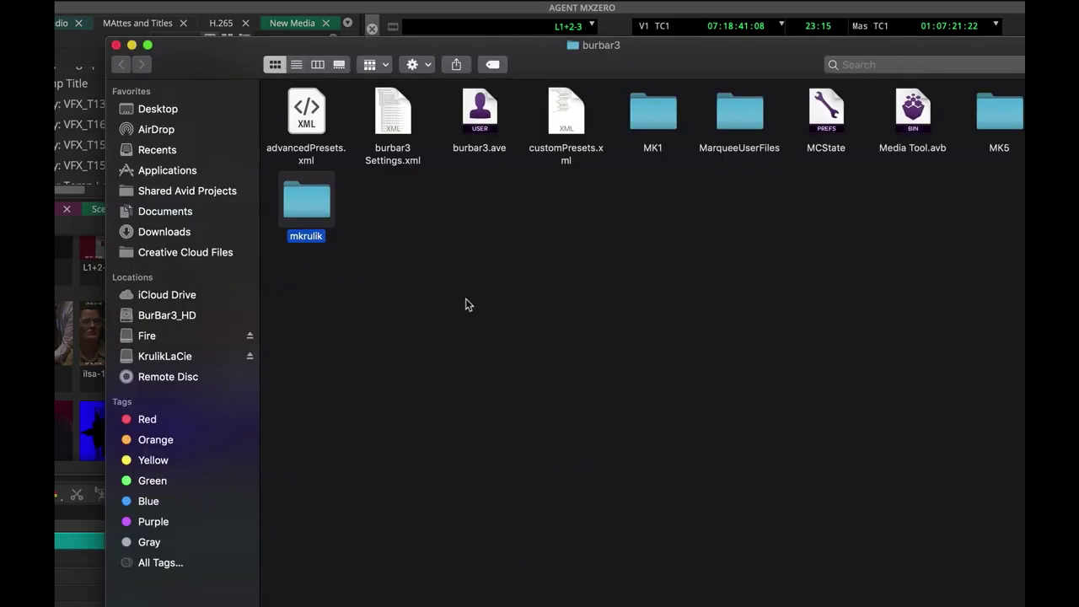
right_click(311, 213)
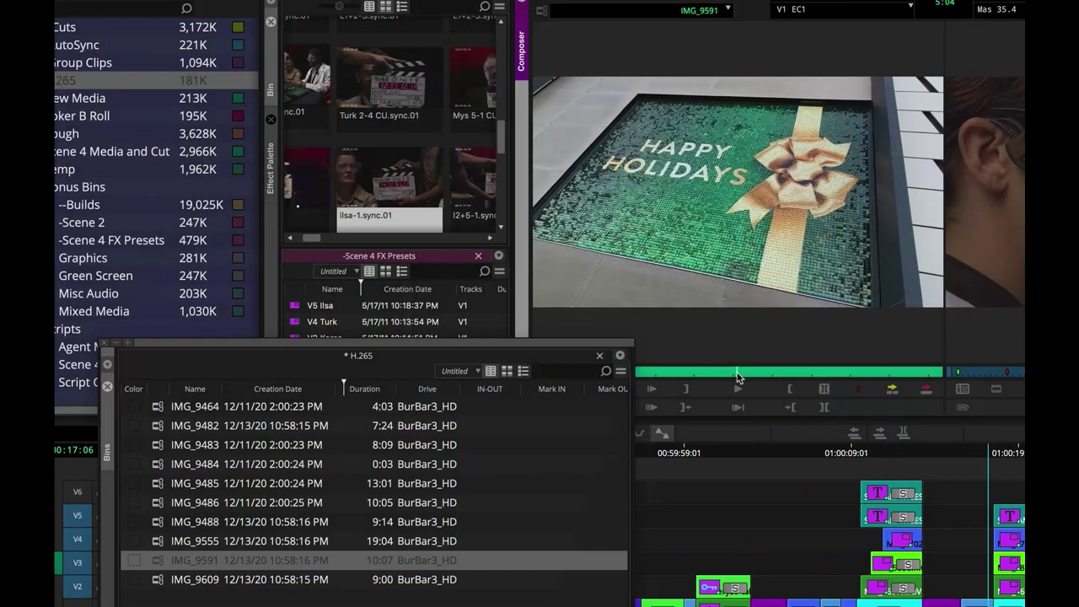
Play clip IMG_9591 from the H.265 bin in the source monitor
click(742, 387)
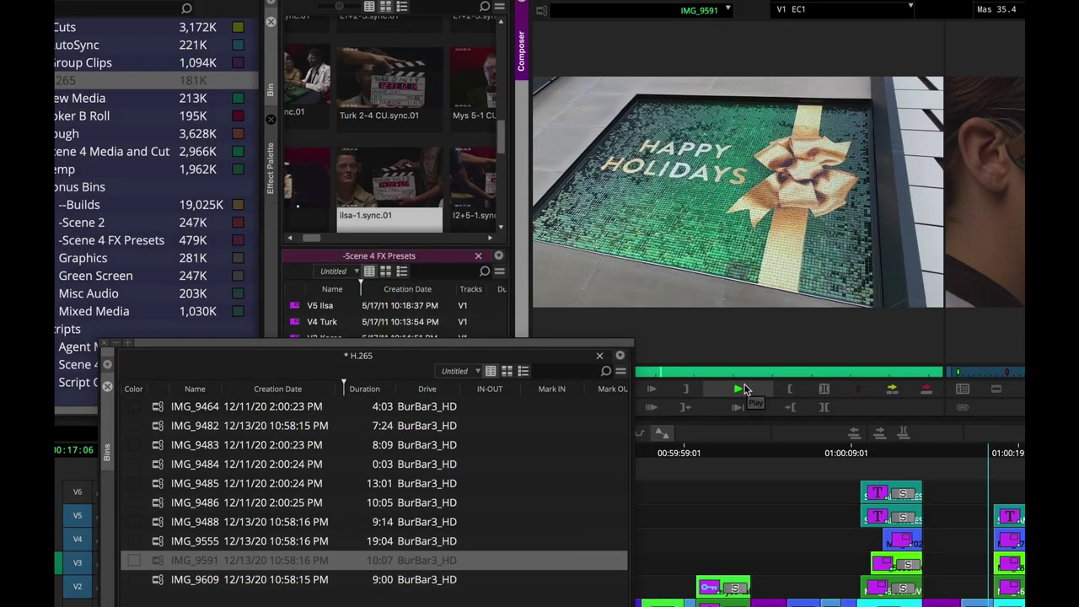